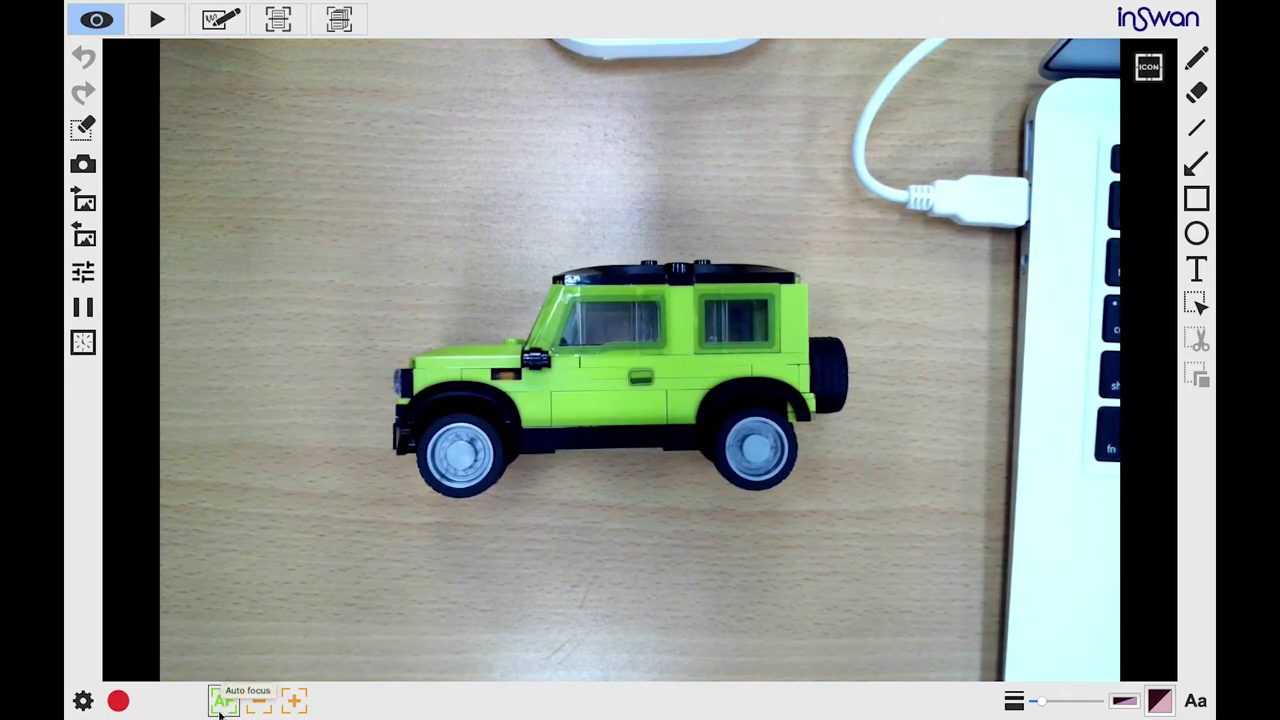
Run auto focus on the live camera image of the green toy car
left_click(228, 704)
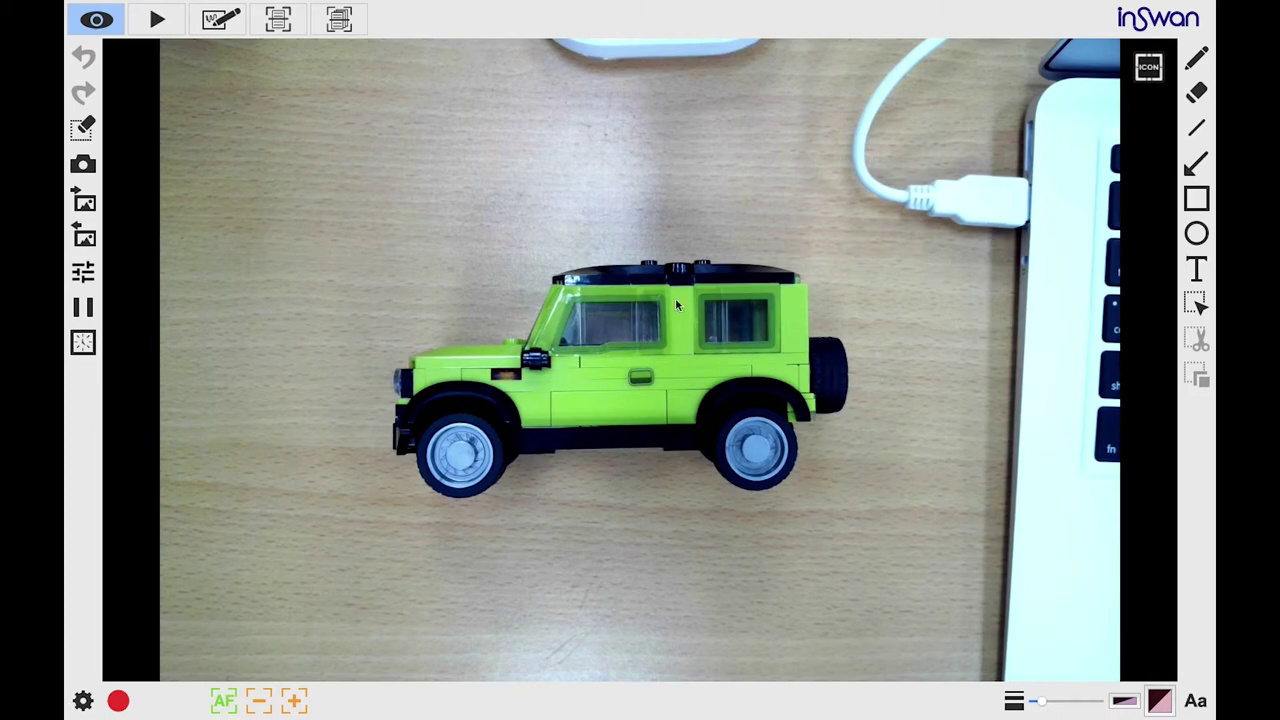
left_click(228, 703)
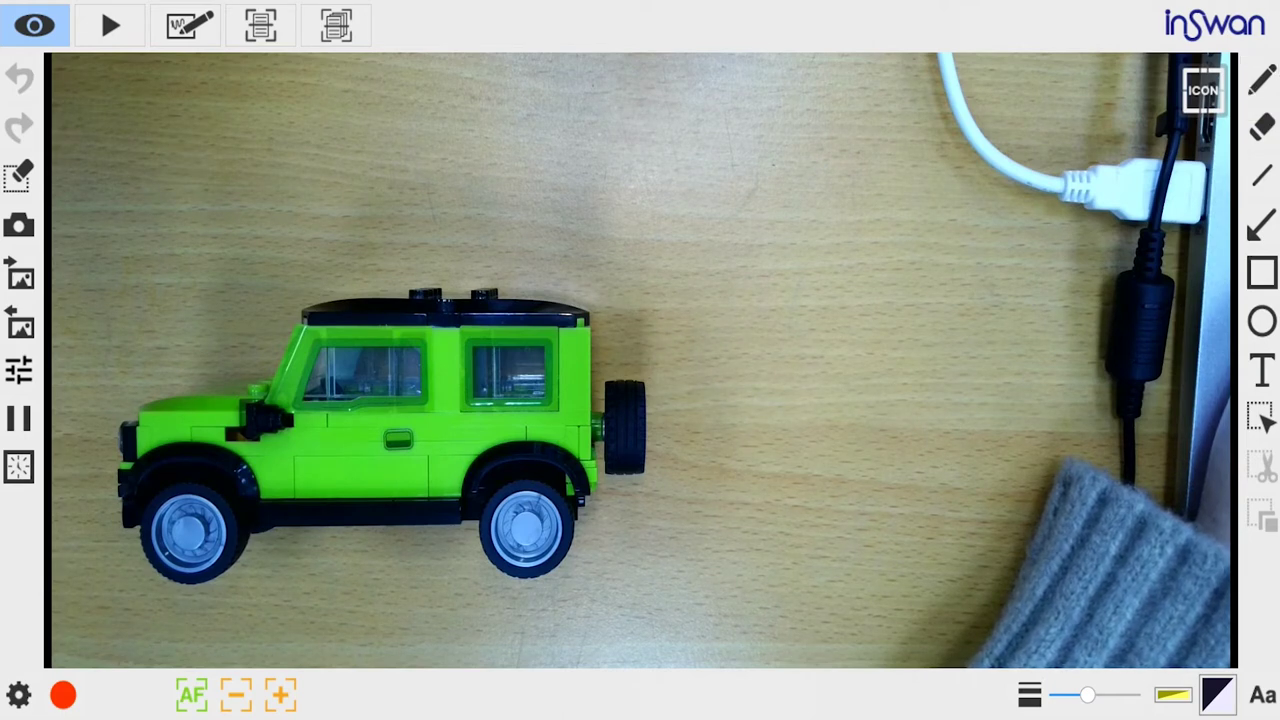
Write a freehand yellow "b" shape and two vertical strokes with the pen, above the front of the car
left_click(1262, 80)
mouse_move(135, 198)
left_mouse_down()
mouse_move(137, 251)
mouse_move(186, 271)
mouse_move(148, 288)
left_mouse_up()
left_click_drag(256, 186, 266, 287)
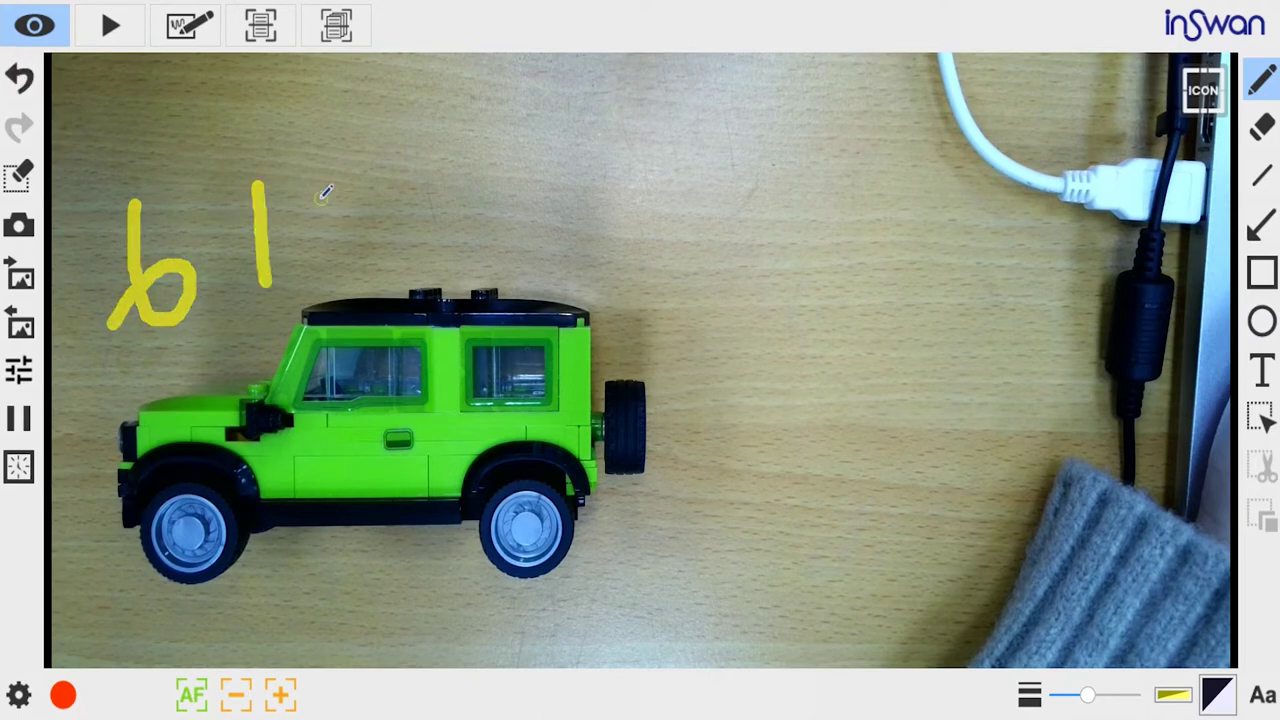
left_click_drag(322, 184, 323, 275)
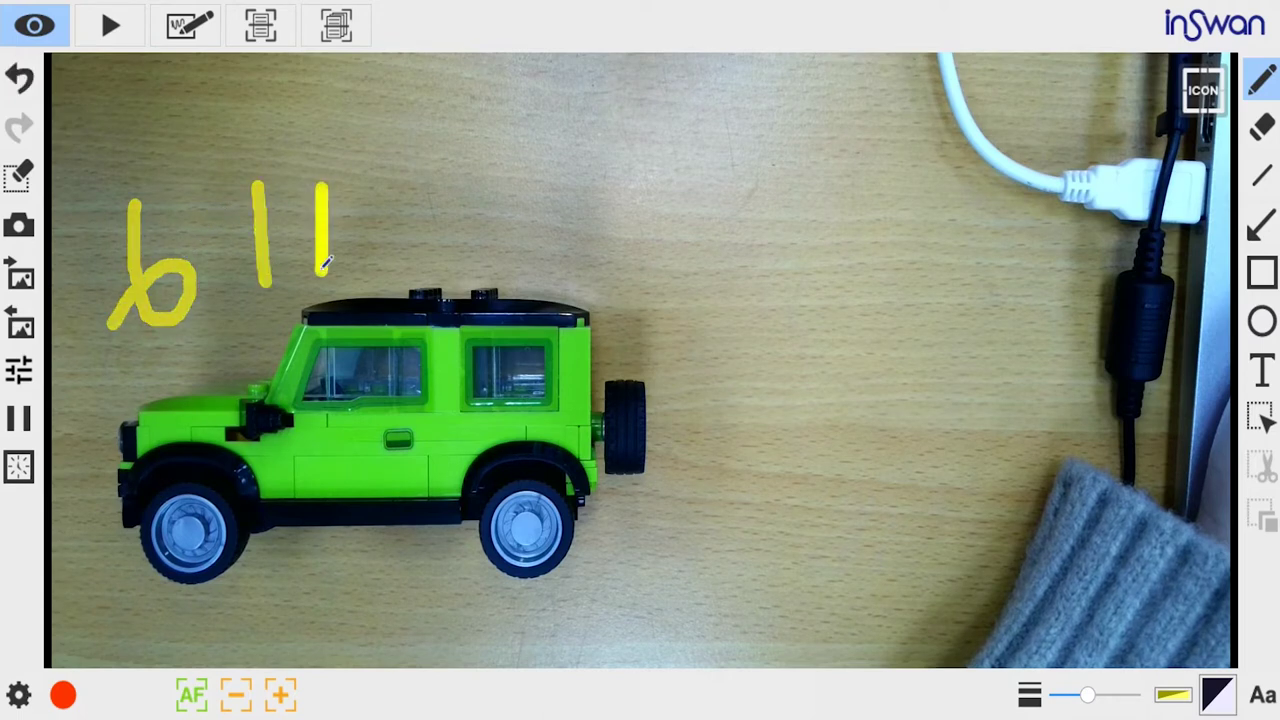
Erase the second vertical stroke completely, plus part of the stem and the lower loop of the "b"
left_click(1262, 128)
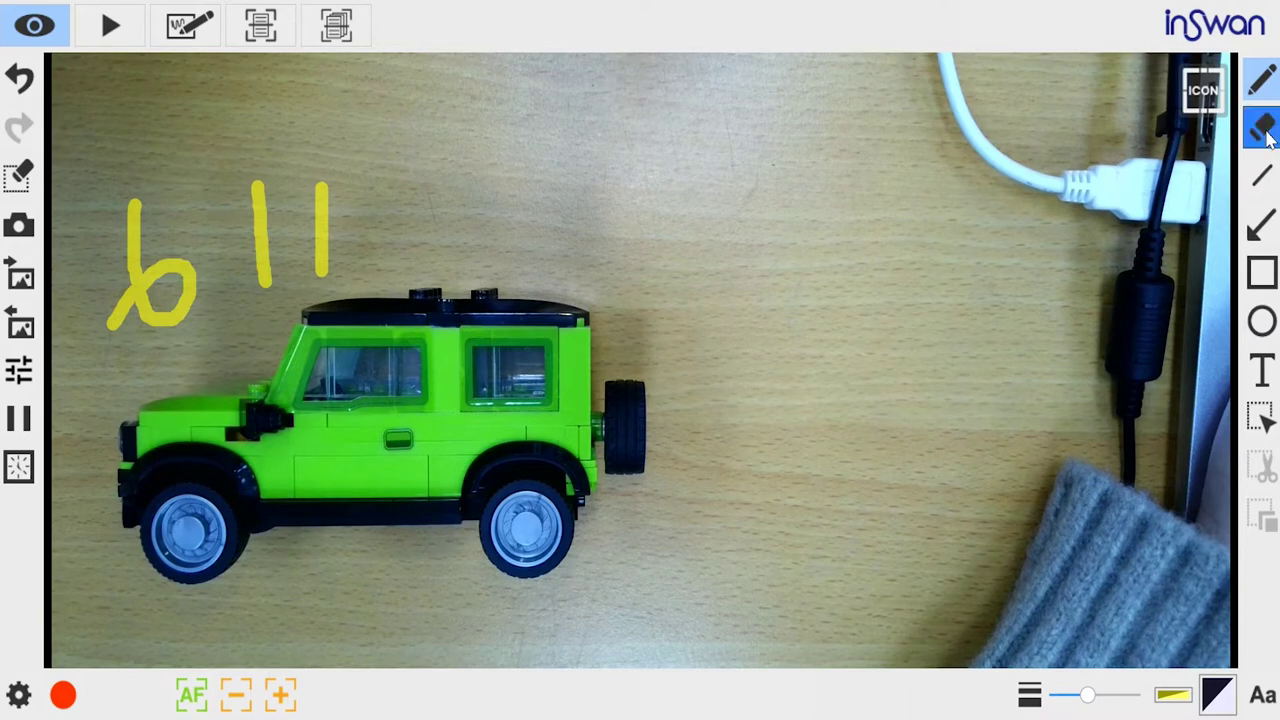
left_click_drag(329, 169, 323, 283)
left_click_drag(137, 226, 140, 238)
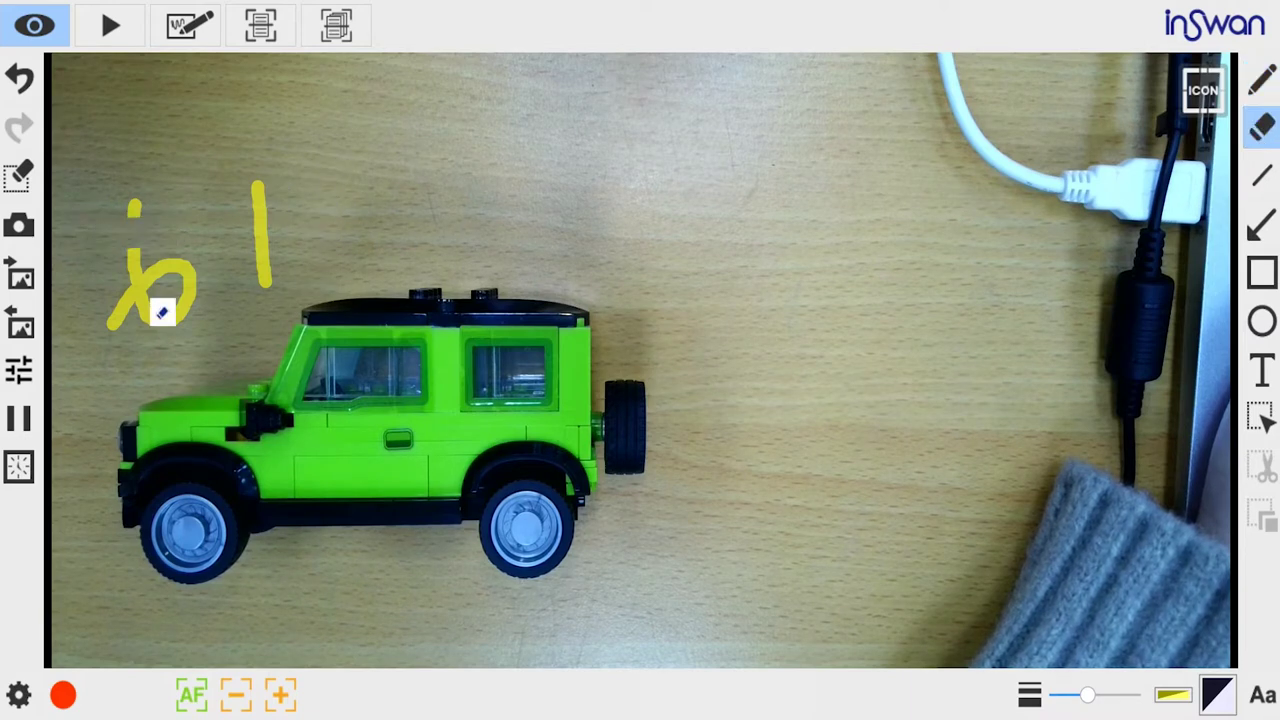
left_click_drag(169, 289, 165, 343)
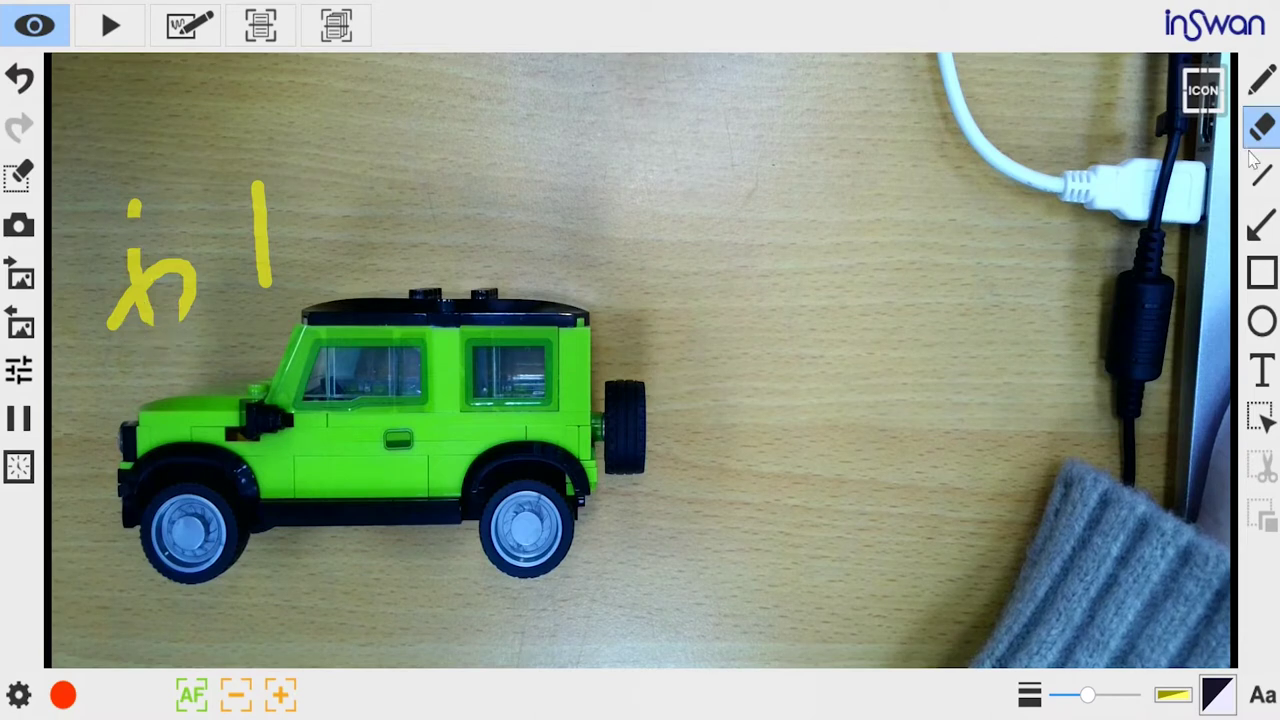
Draw a nearly horizontal straight line above the car's roof and colour it red with opacity 255
left_click(1260, 180)
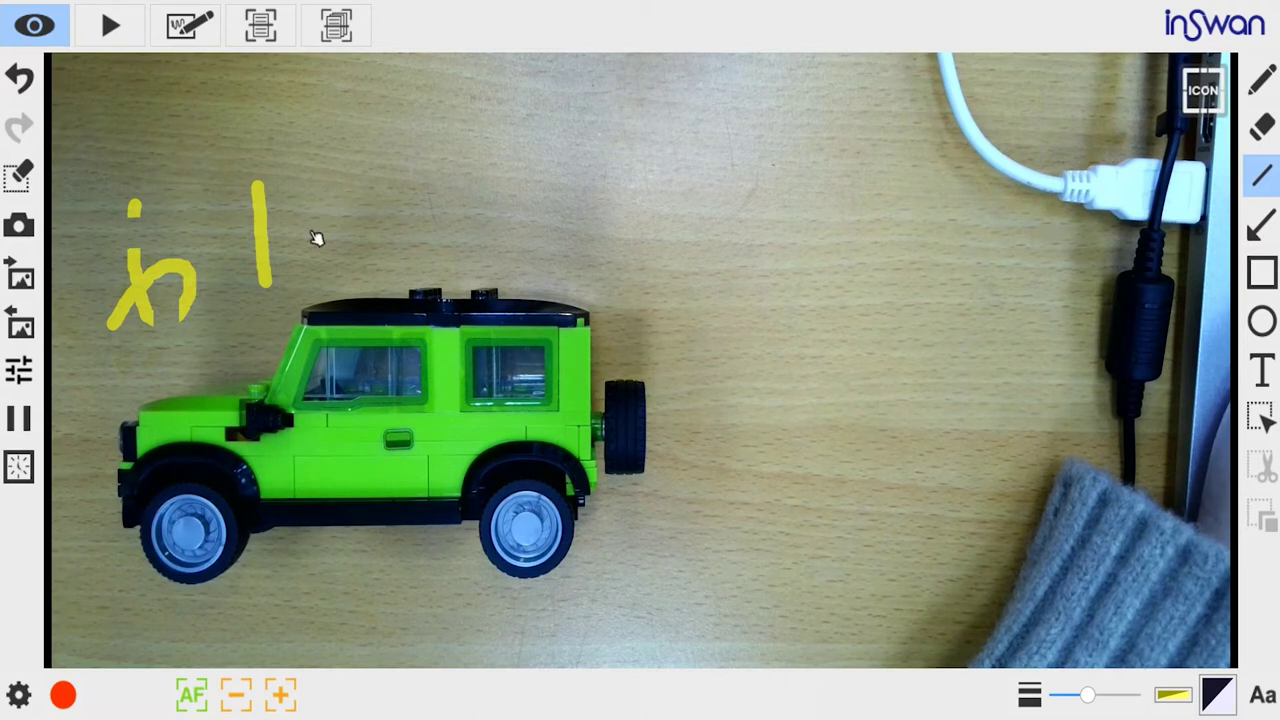
left_click_drag(310, 230, 594, 220)
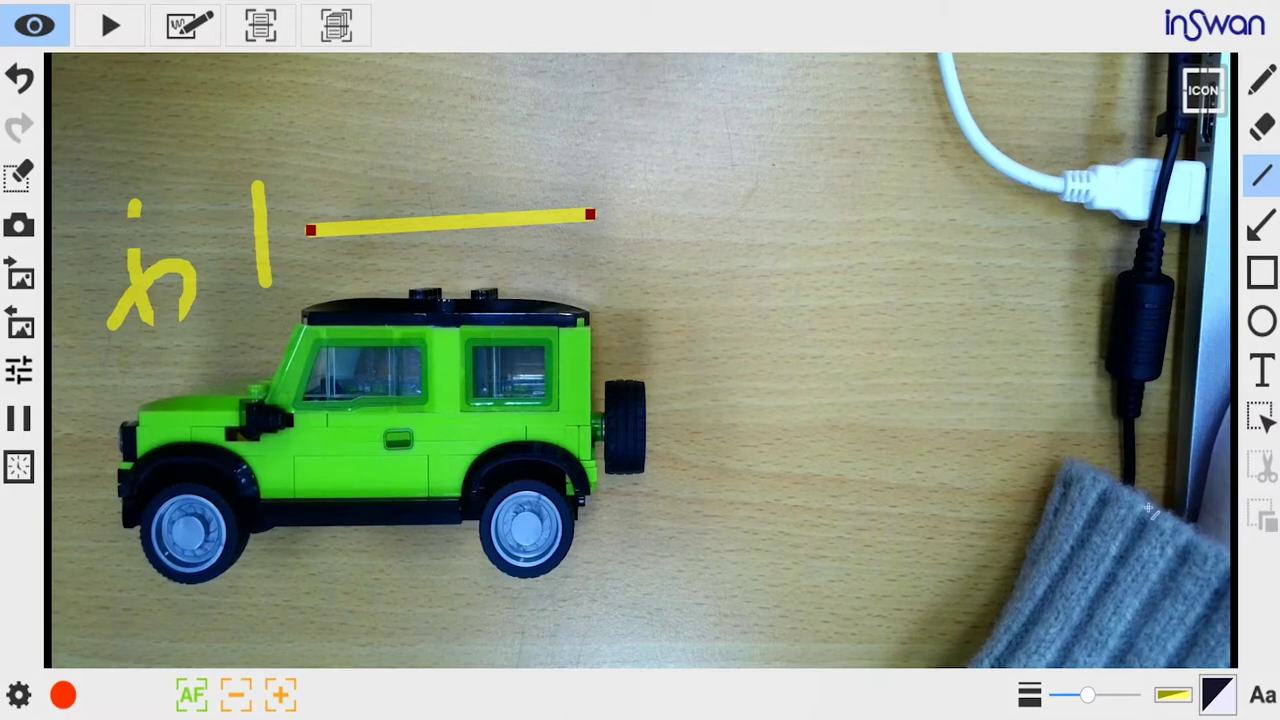
left_click(1172, 696)
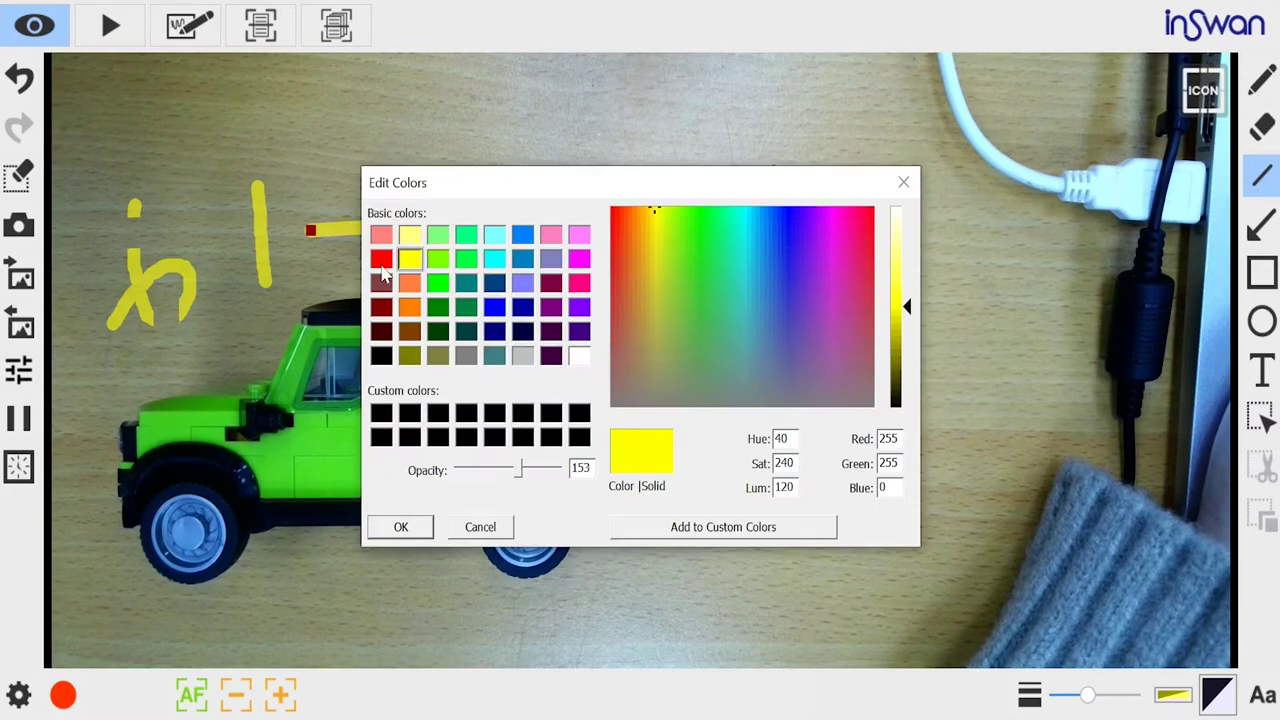
left_click(381, 259)
left_click_drag(520, 472, 557, 470)
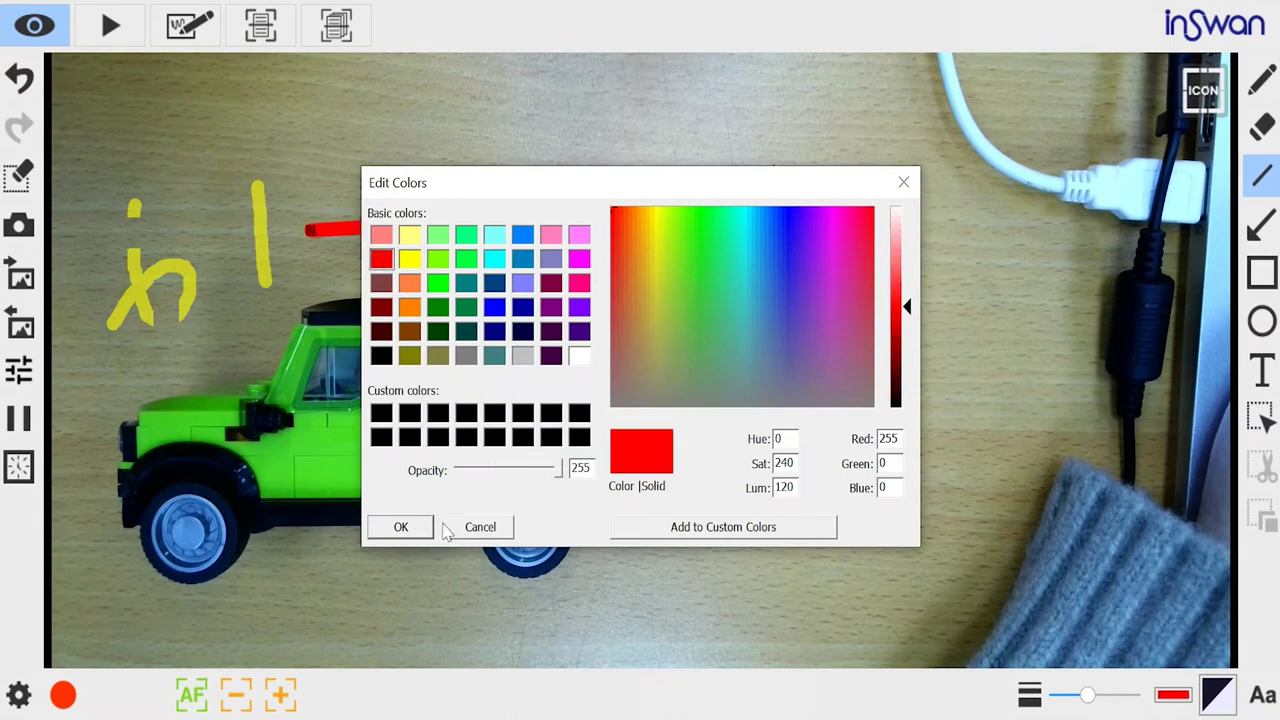
left_click(401, 528)
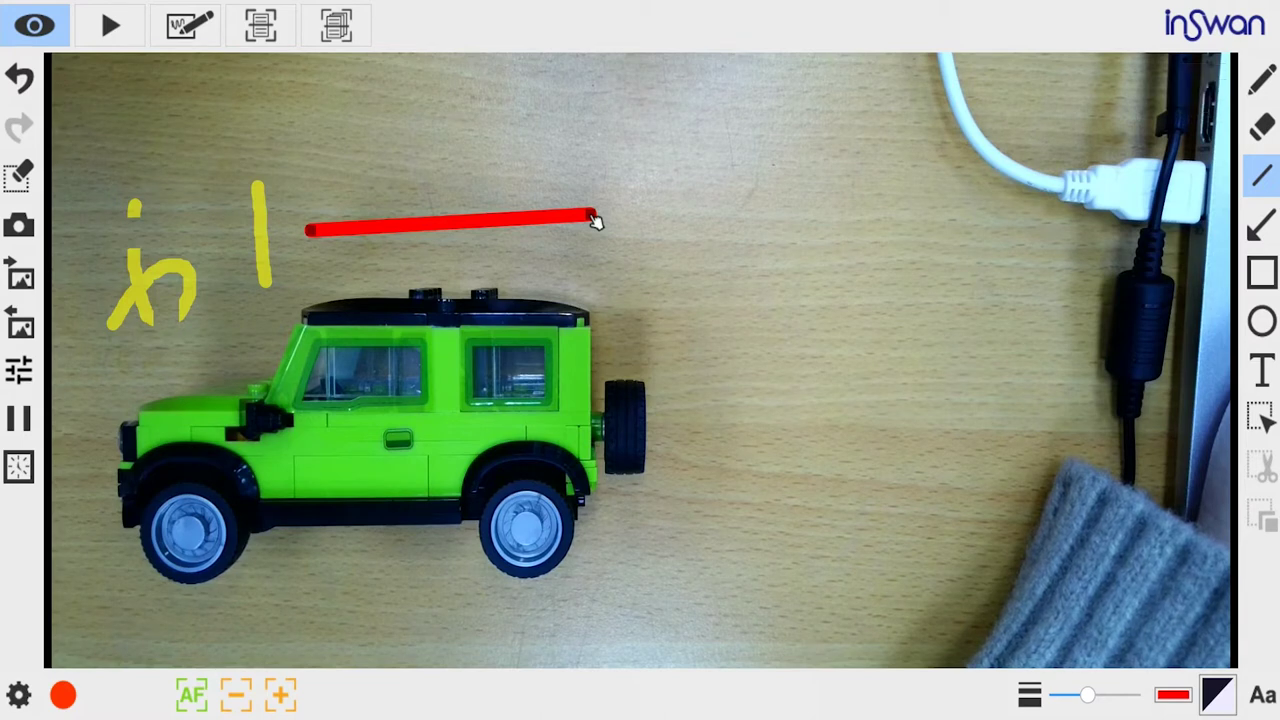
Lower the rear end of the red line to the car's roof and shift the whole line slightly toward the rear
left_click_drag(595, 220, 538, 292)
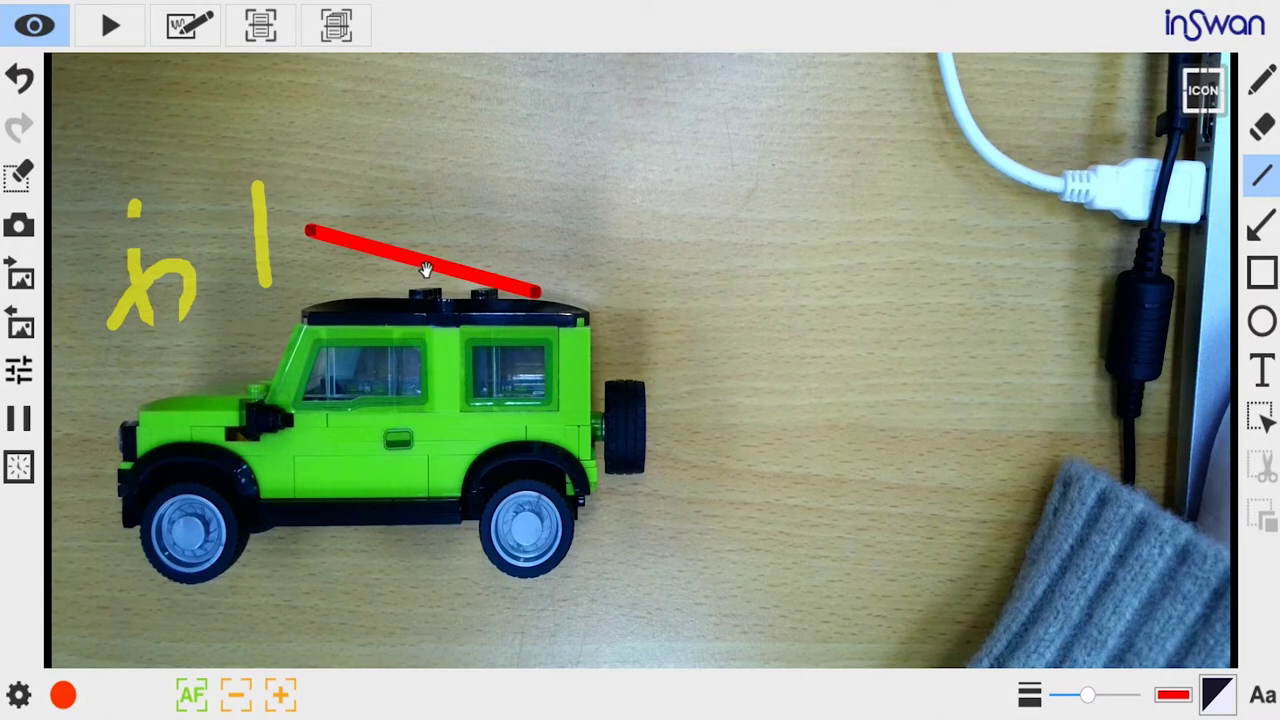
mouse_move(428, 268)
left_mouse_down()
mouse_move(446, 231)
mouse_move(437, 266)
left_mouse_up()
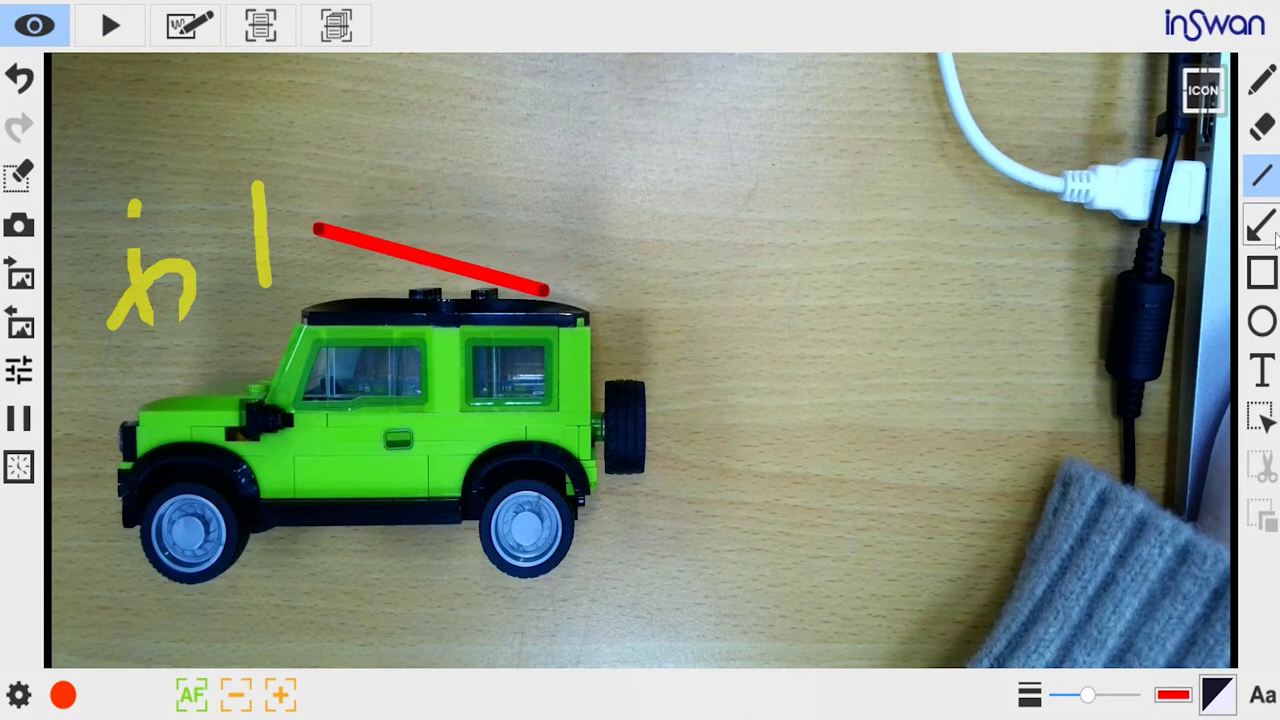
Draw an arrow pointing diagonally down to the rear corner of the car's roof and colour it pink
left_click(1259, 228)
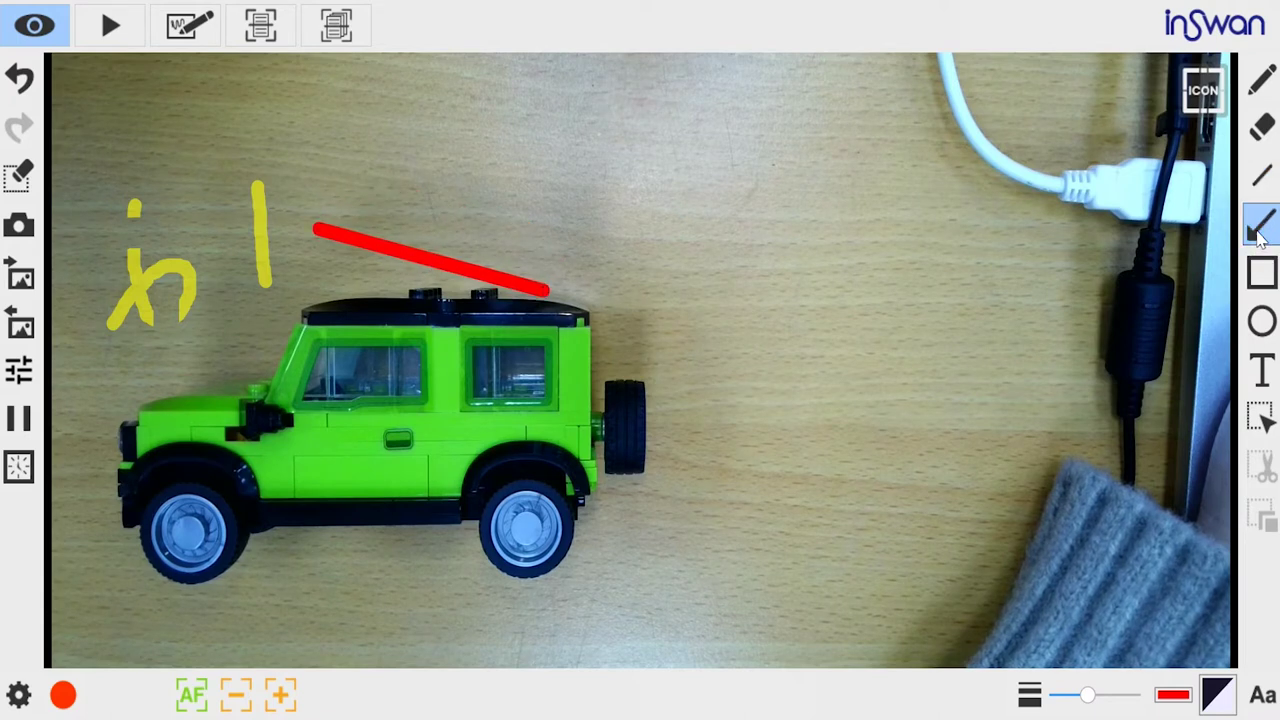
mouse_move(770, 135)
left_mouse_down()
mouse_move(680, 243)
mouse_move(594, 310)
left_mouse_up()
left_click(1172, 694)
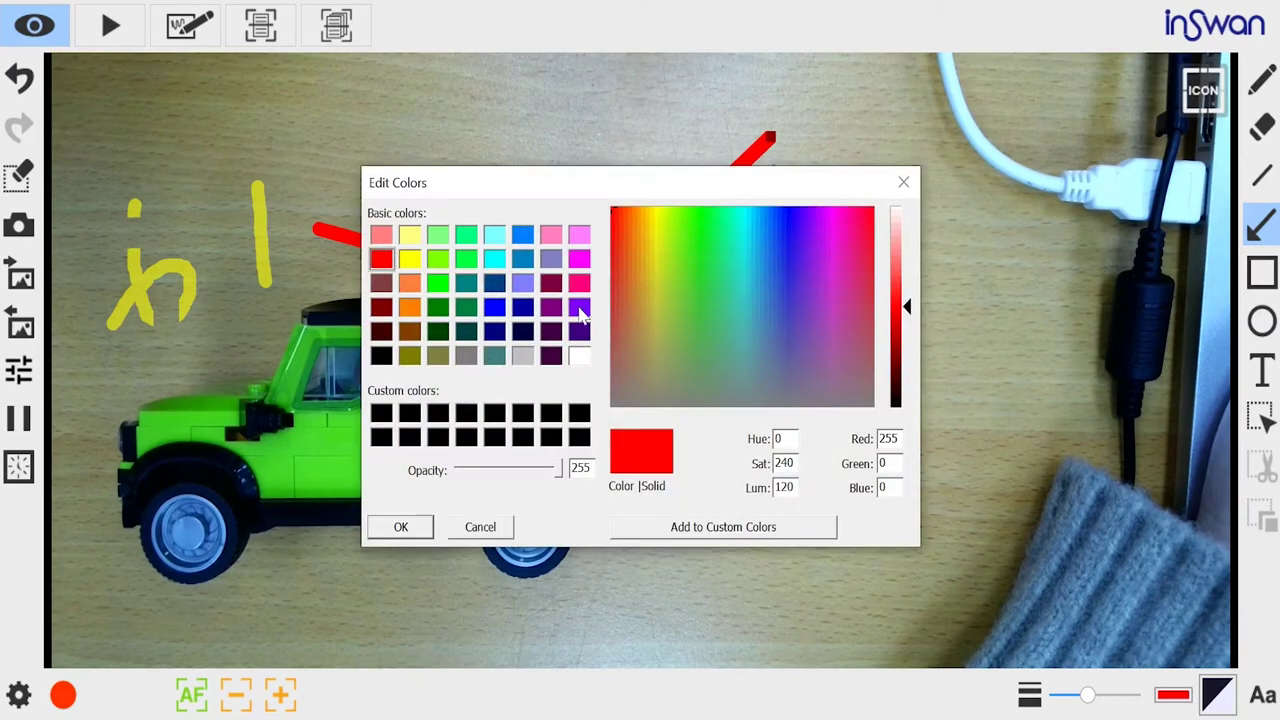
left_click(579, 283)
left_click(430, 527)
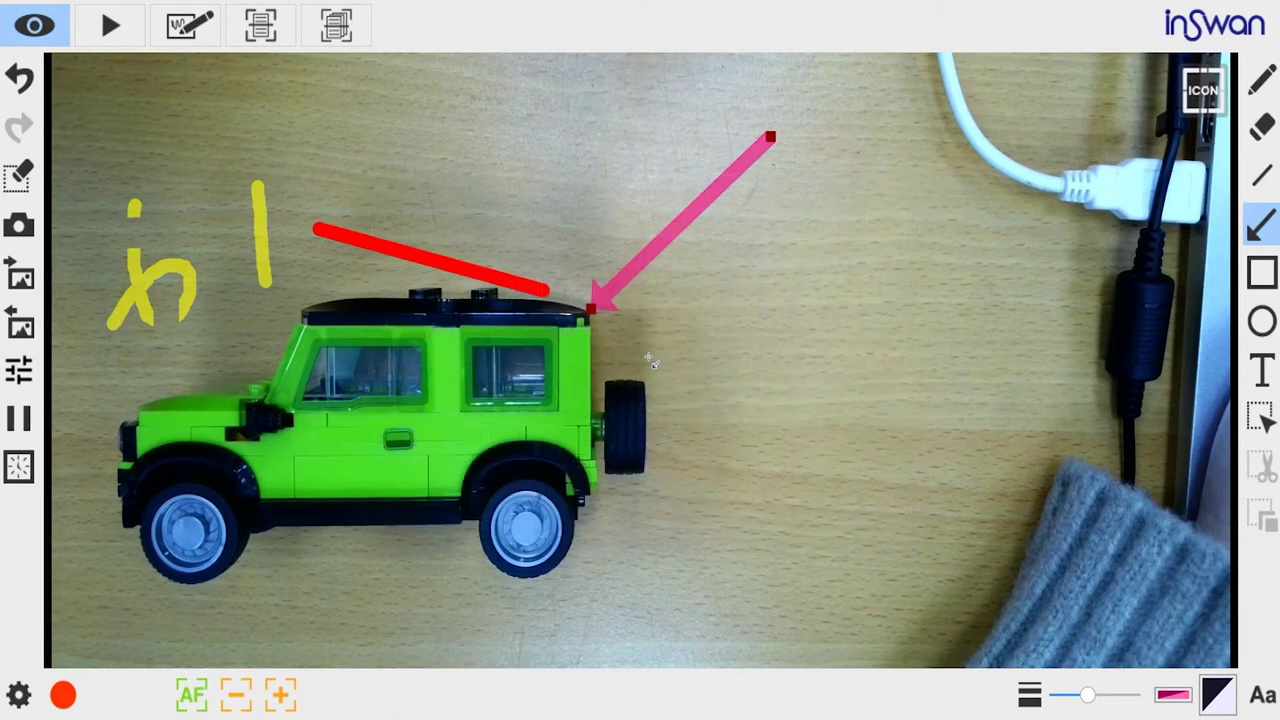
mouse_move(594, 310)
left_mouse_down()
mouse_move(880, 170)
mouse_move(424, 176)
mouse_move(458, 288)
mouse_move(584, 294)
mouse_move(594, 308)
left_mouse_up()
Draw a small rectangle behind the car near the arrow and a larger rectangle beside it
left_click(1260, 272)
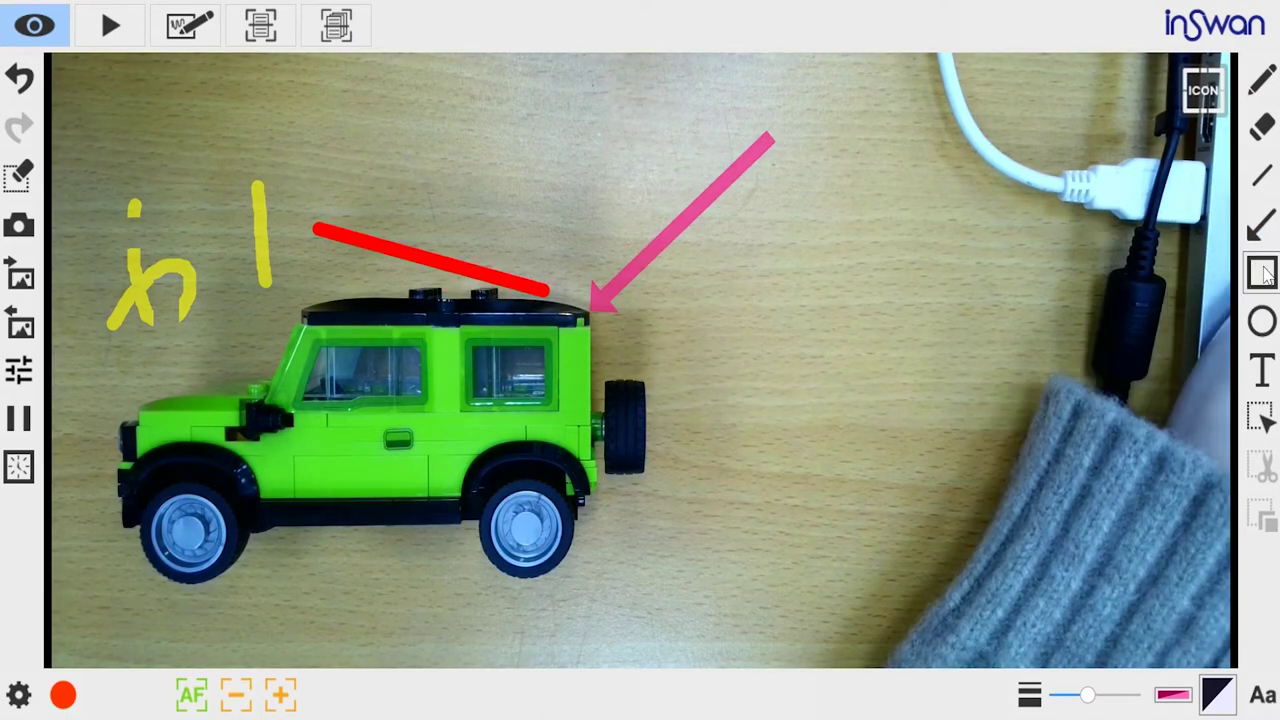
left_click(1259, 274)
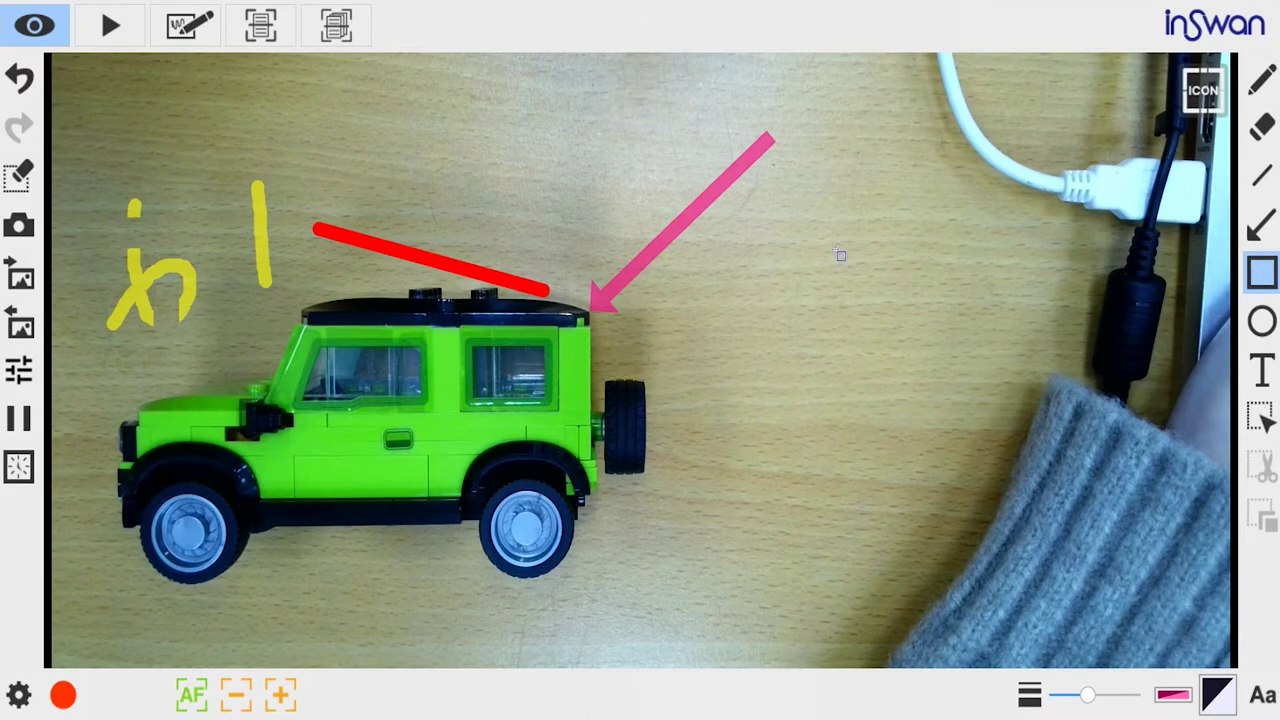
left_click_drag(686, 247, 752, 308)
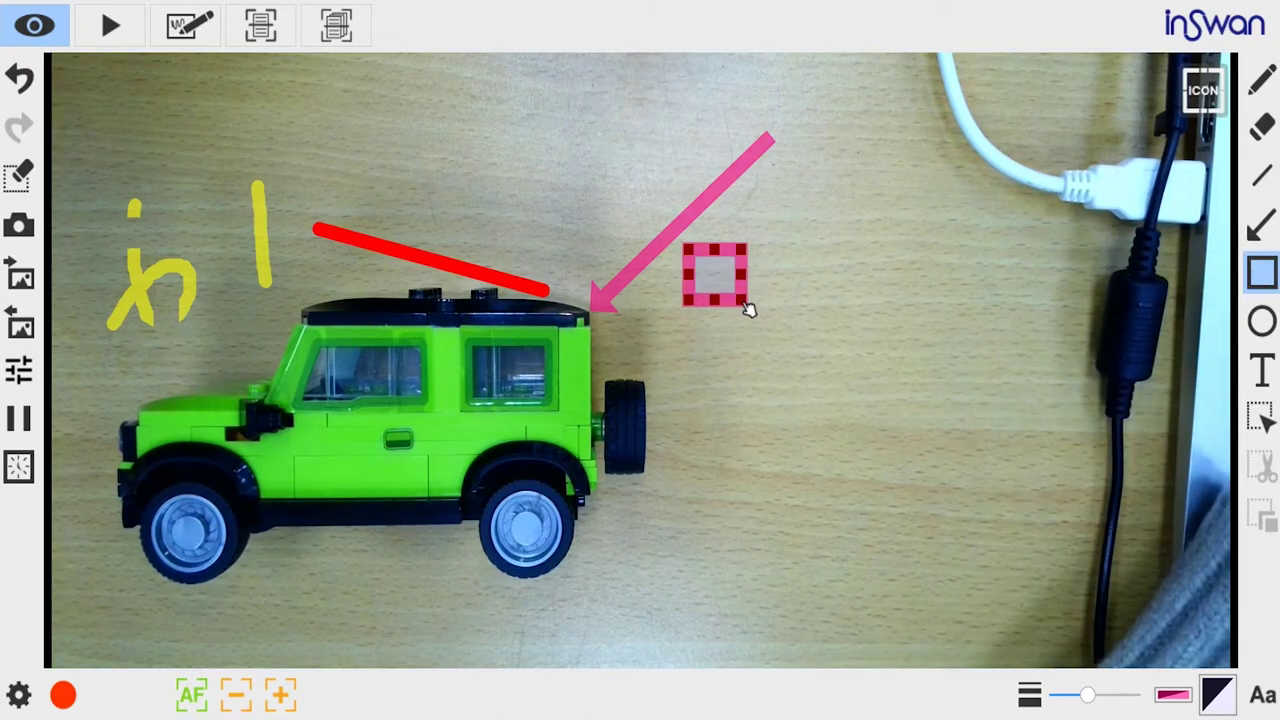
left_click_drag(778, 228, 906, 344)
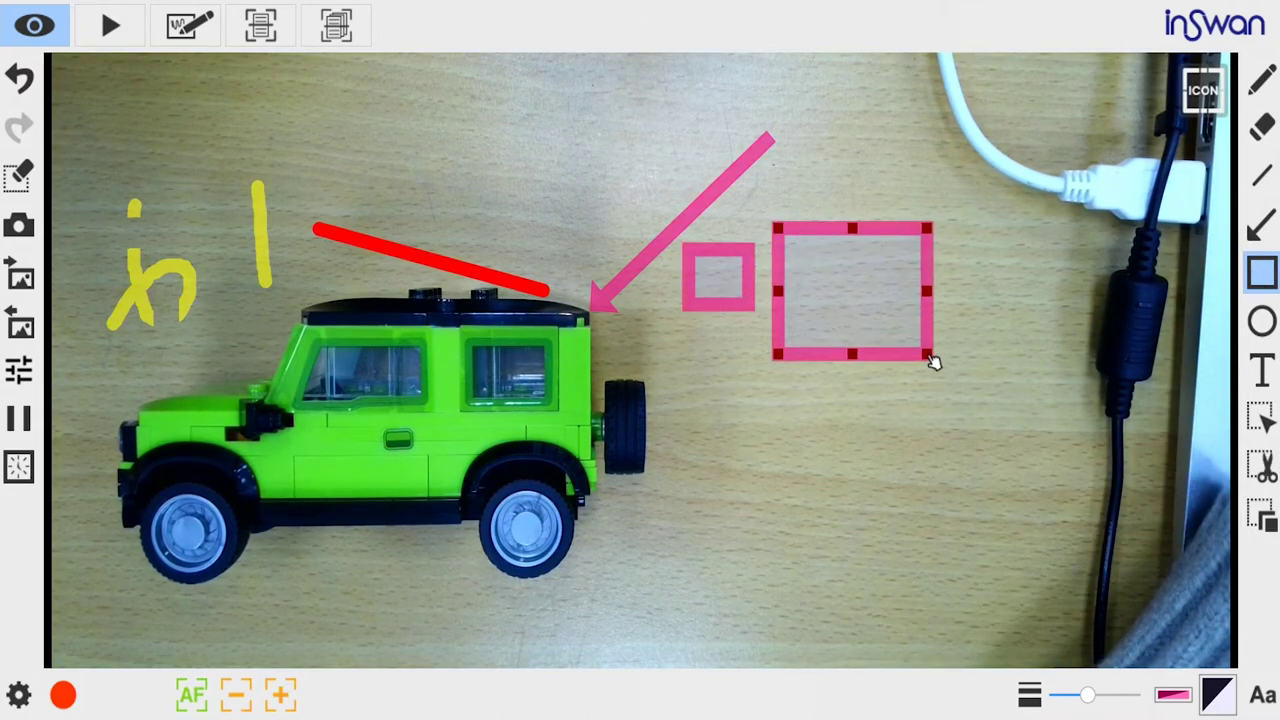
Give the larger rectangle a yellow outline and a light cyan fill
left_click(1174, 697)
left_click(409, 259)
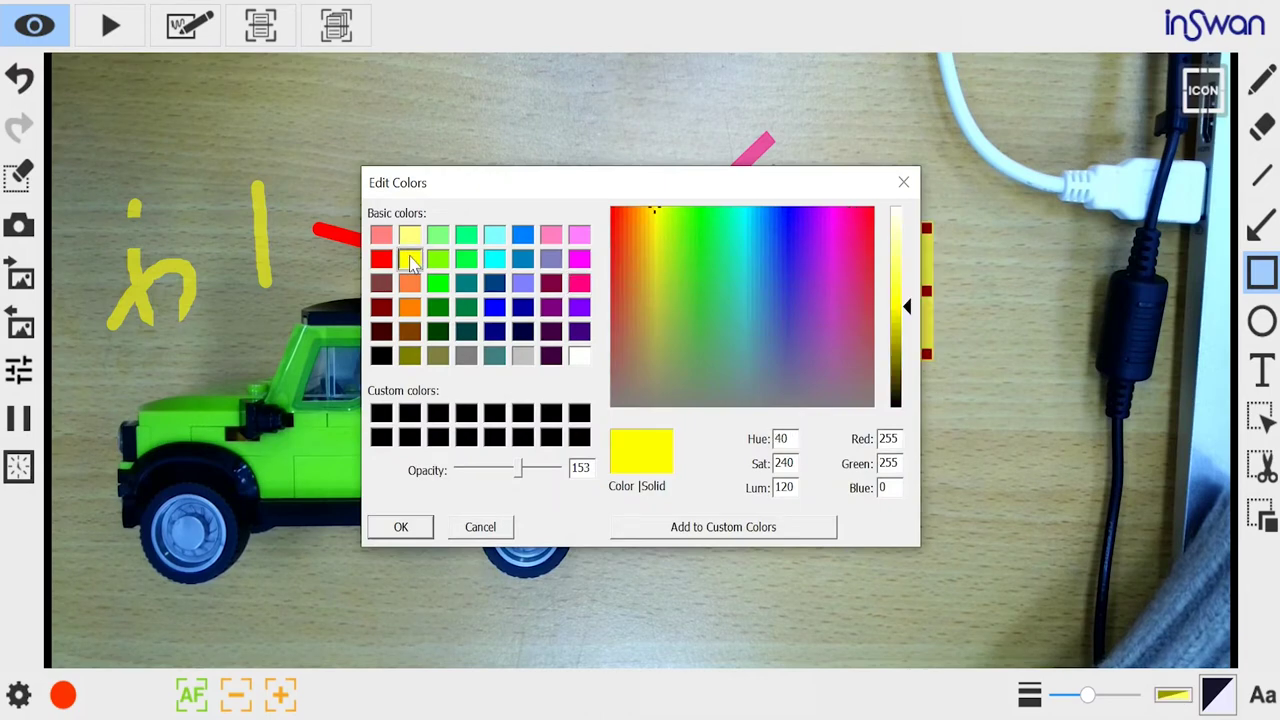
left_click(401, 527)
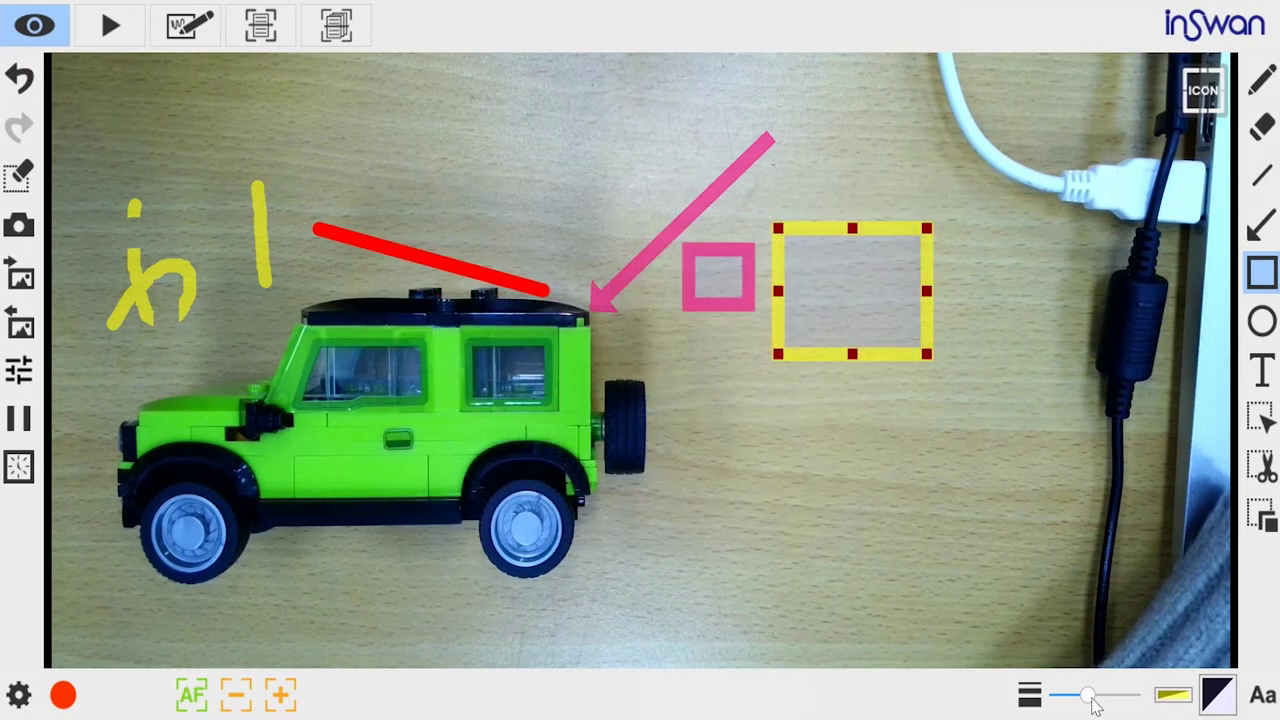
mouse_move(1088, 695)
left_mouse_down()
mouse_move(1135, 695)
mouse_move(1068, 695)
mouse_move(1128, 695)
mouse_move(1088, 695)
left_mouse_up()
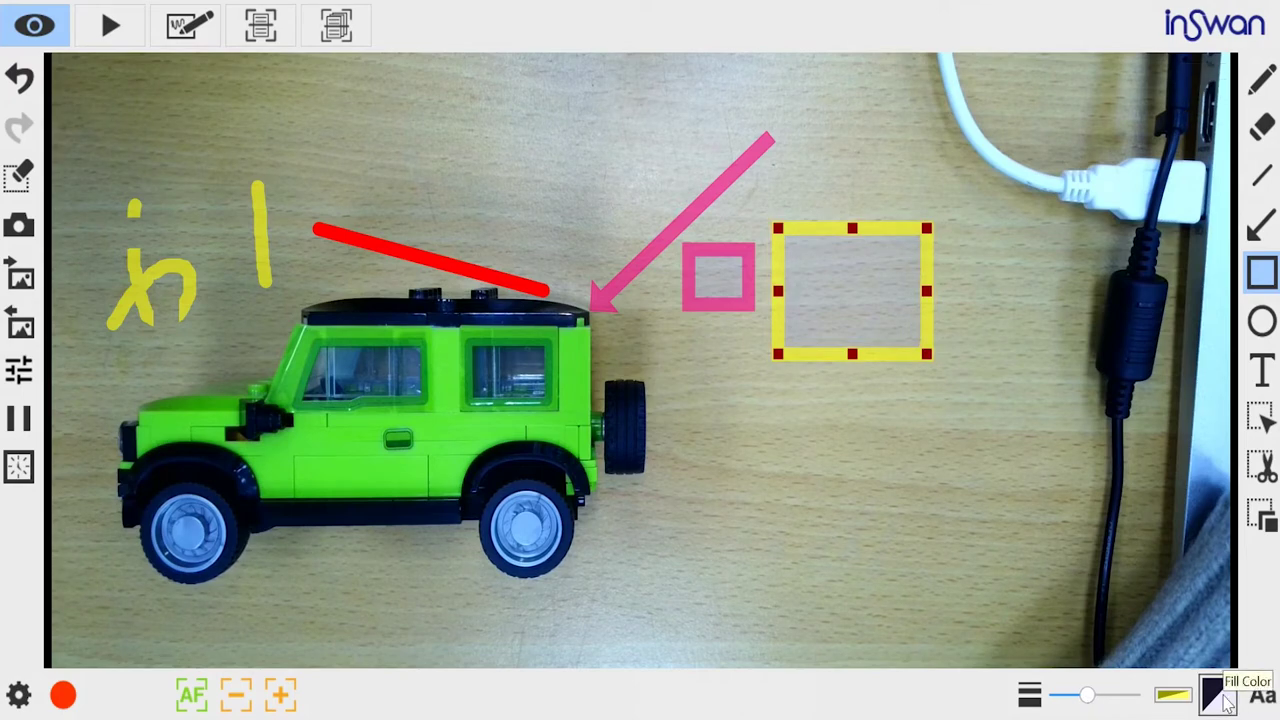
left_click(1224, 700)
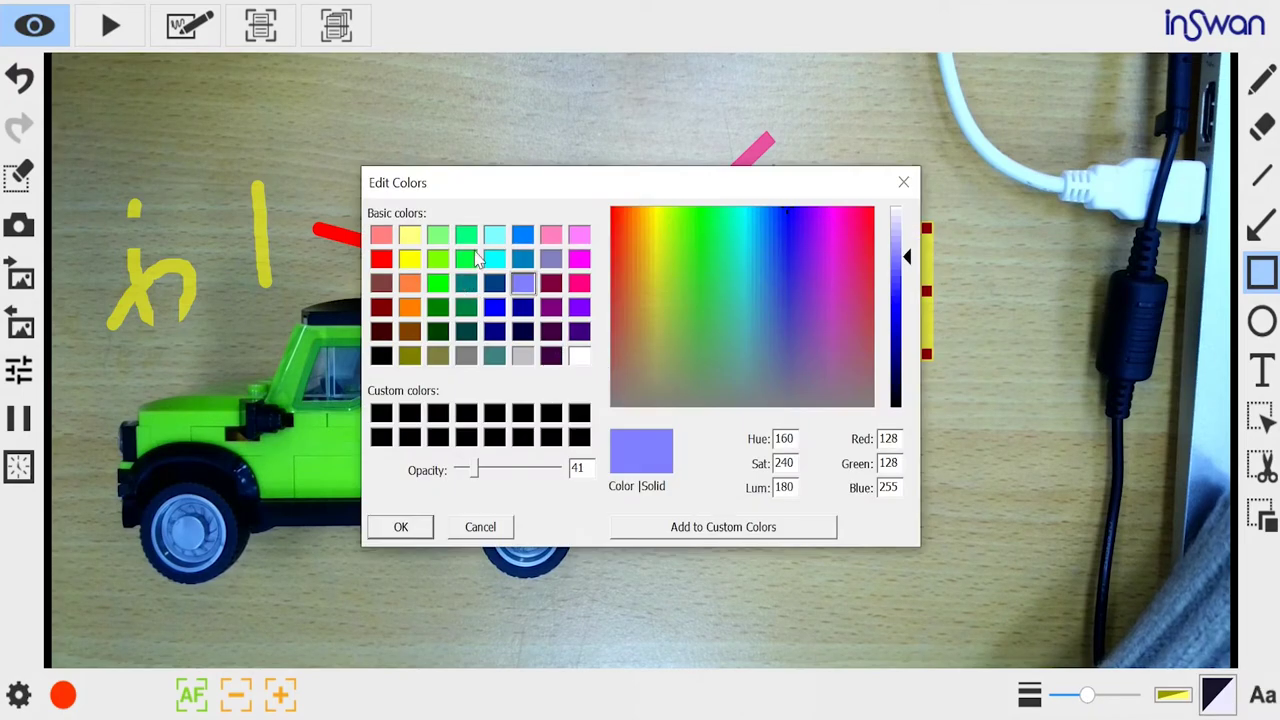
left_click(494, 234)
left_click(401, 526)
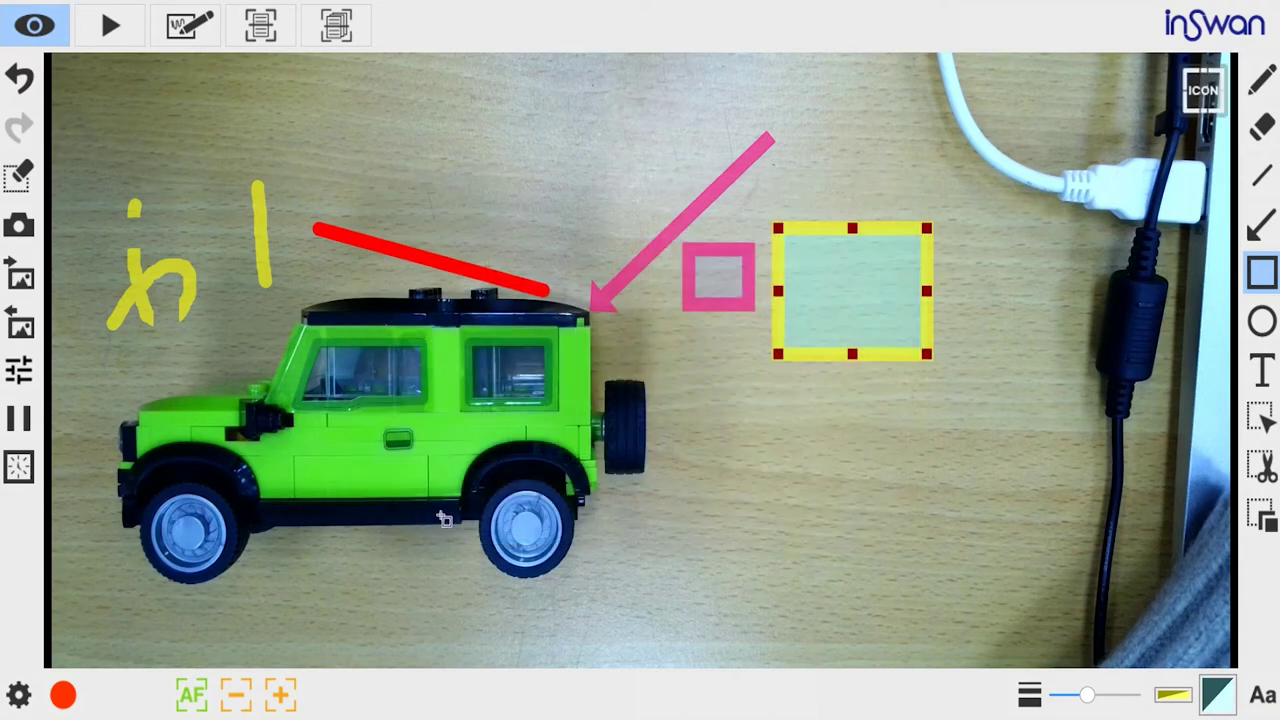
Draw a circle below the two rectangles, just behind the car's spare wheel
left_click(1262, 321)
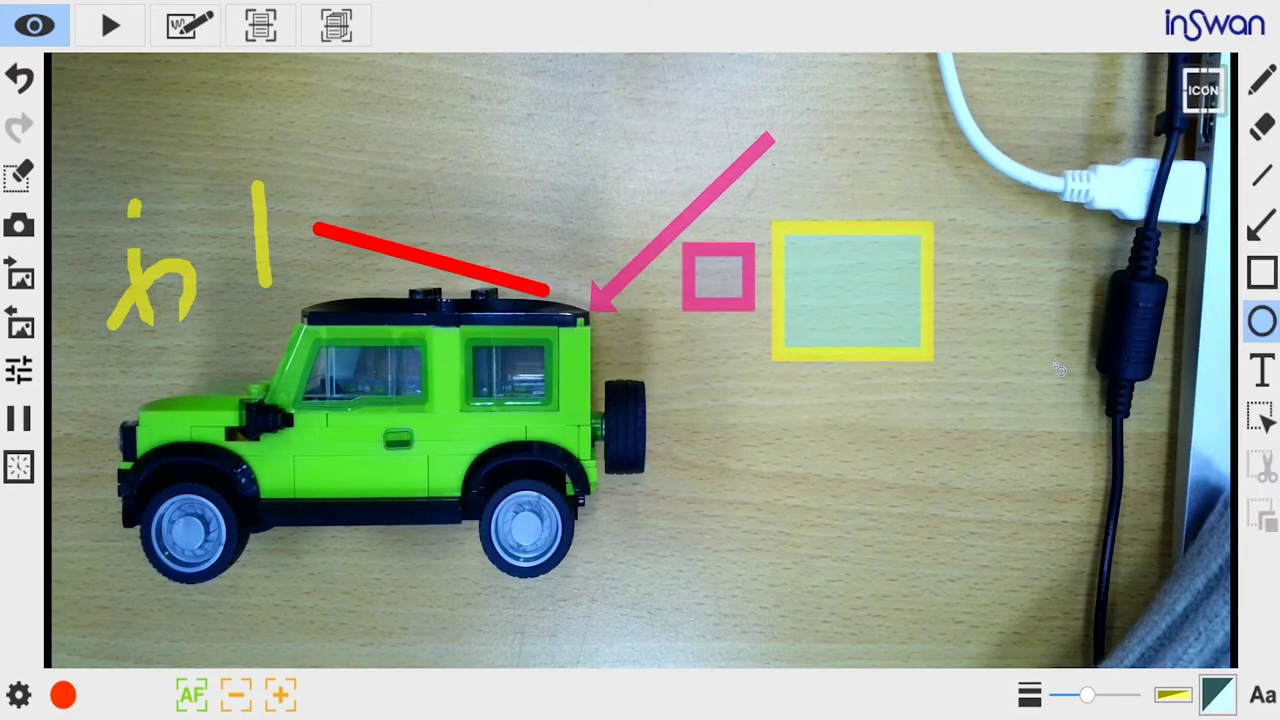
left_click_drag(679, 403, 803, 522)
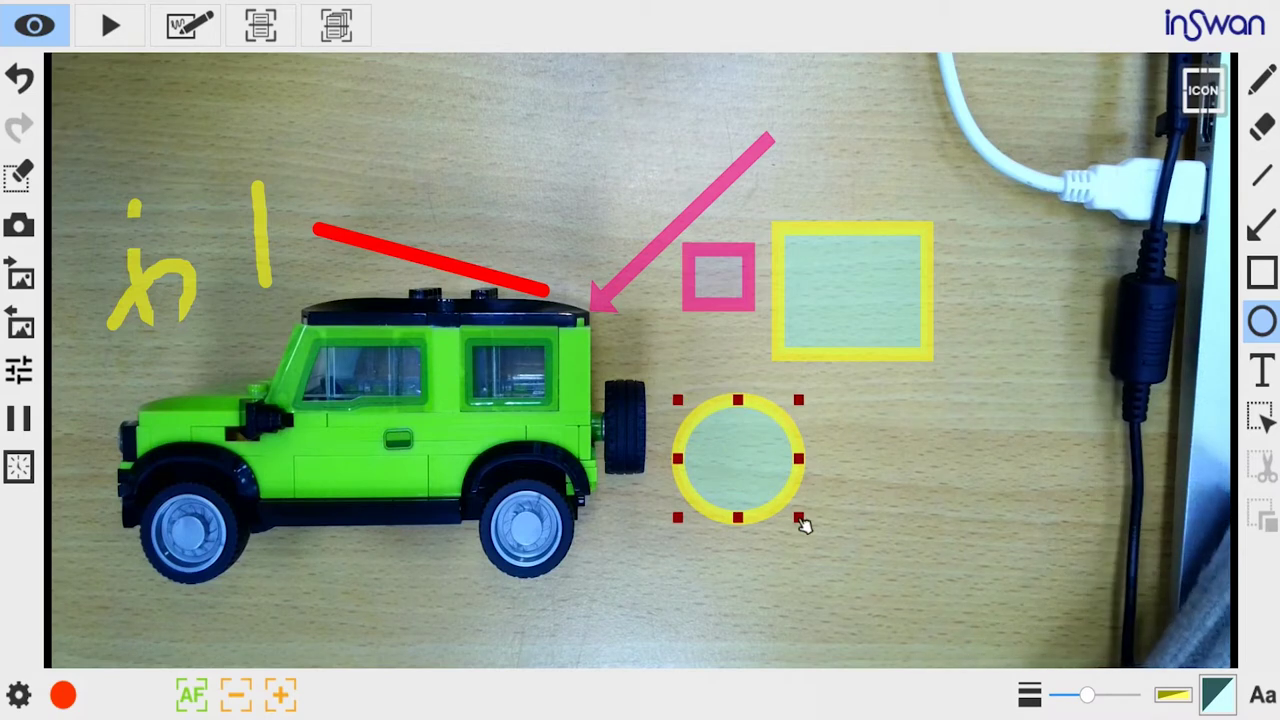
Add a text box beside the circle containing the word "hello"
left_click(1264, 368)
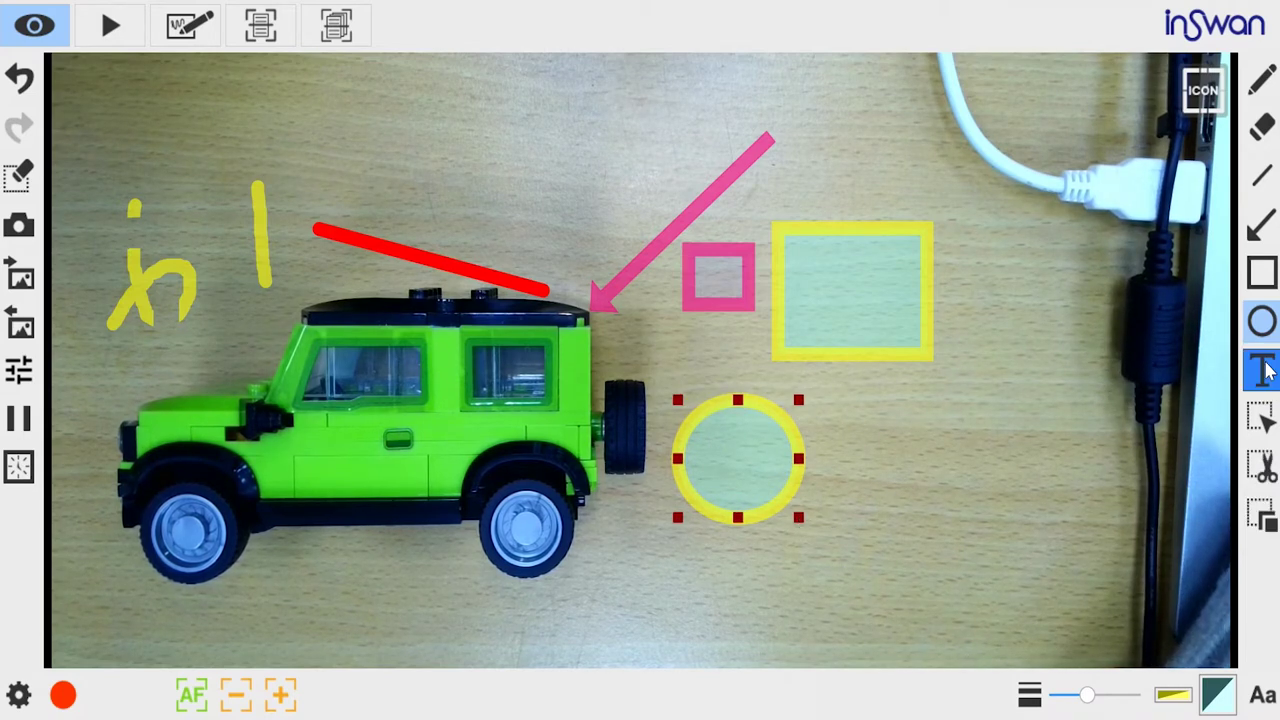
left_click(1264, 368)
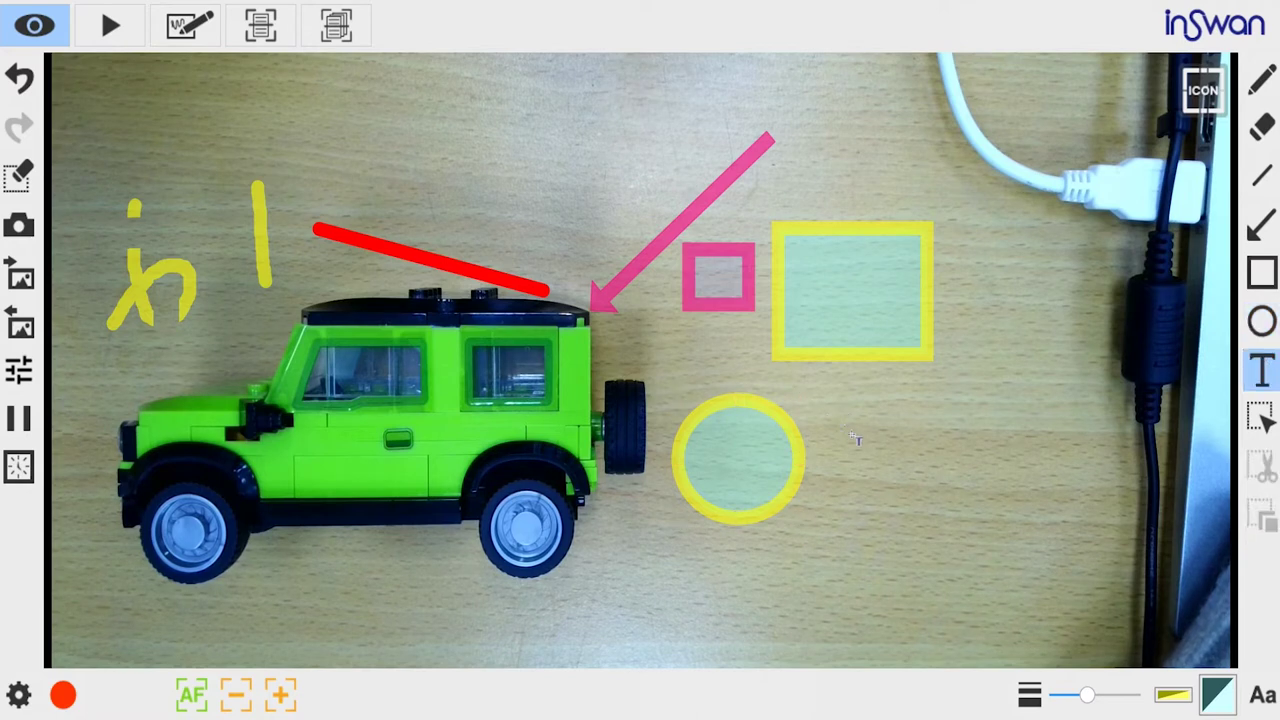
left_click_drag(838, 426, 1068, 600)
type("heel")
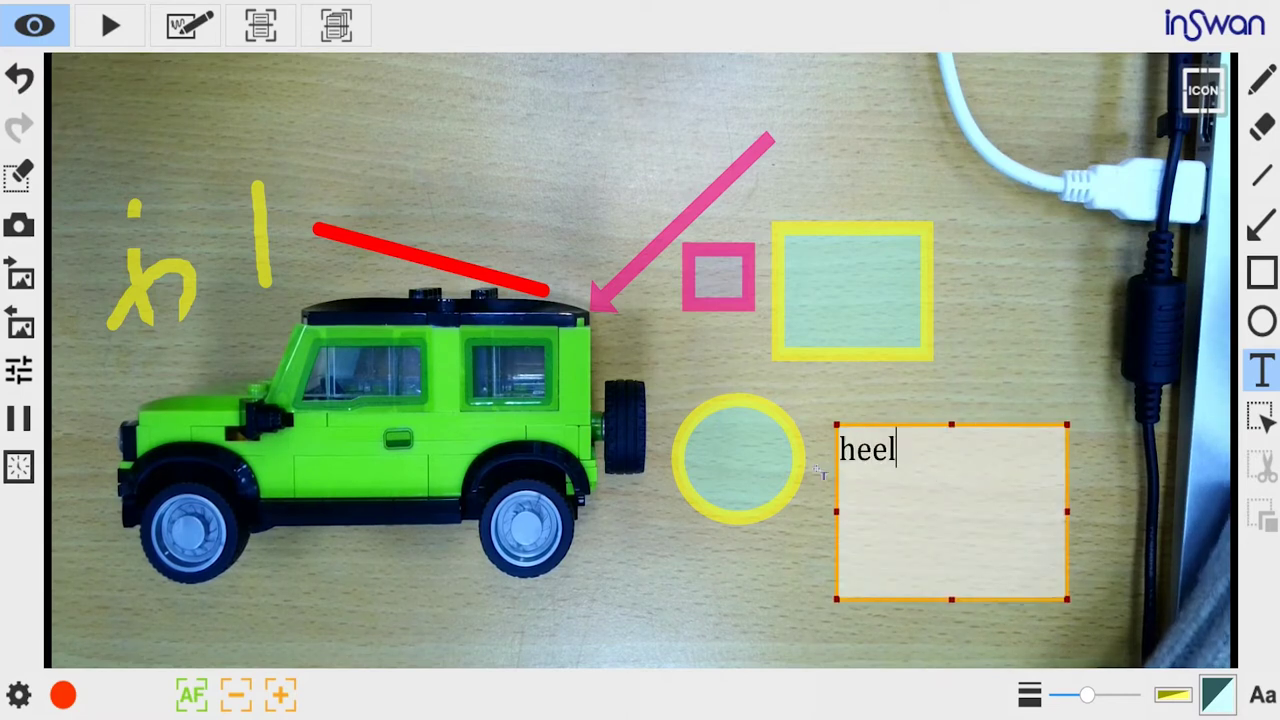
key("BackSpace")
type("lo")
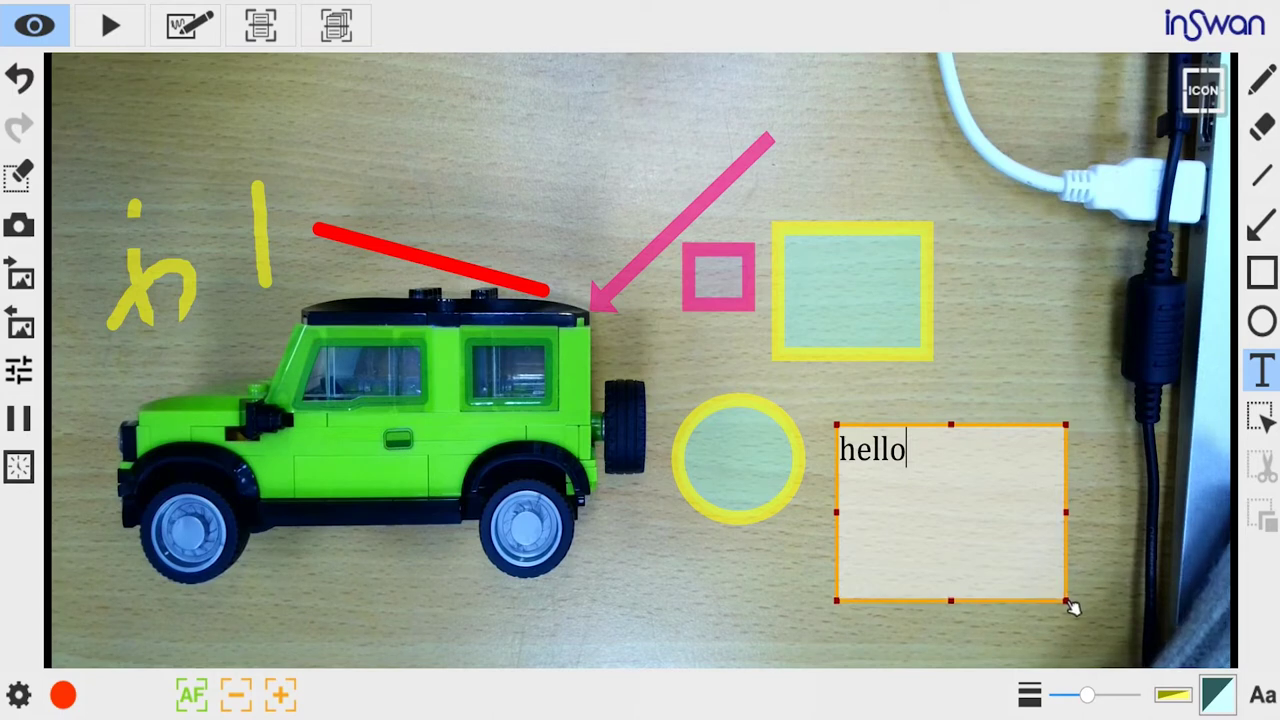
Shrink the text box to fit around "hello" and move it inside the yellow rectangle
left_click_drag(1070, 602, 934, 487)
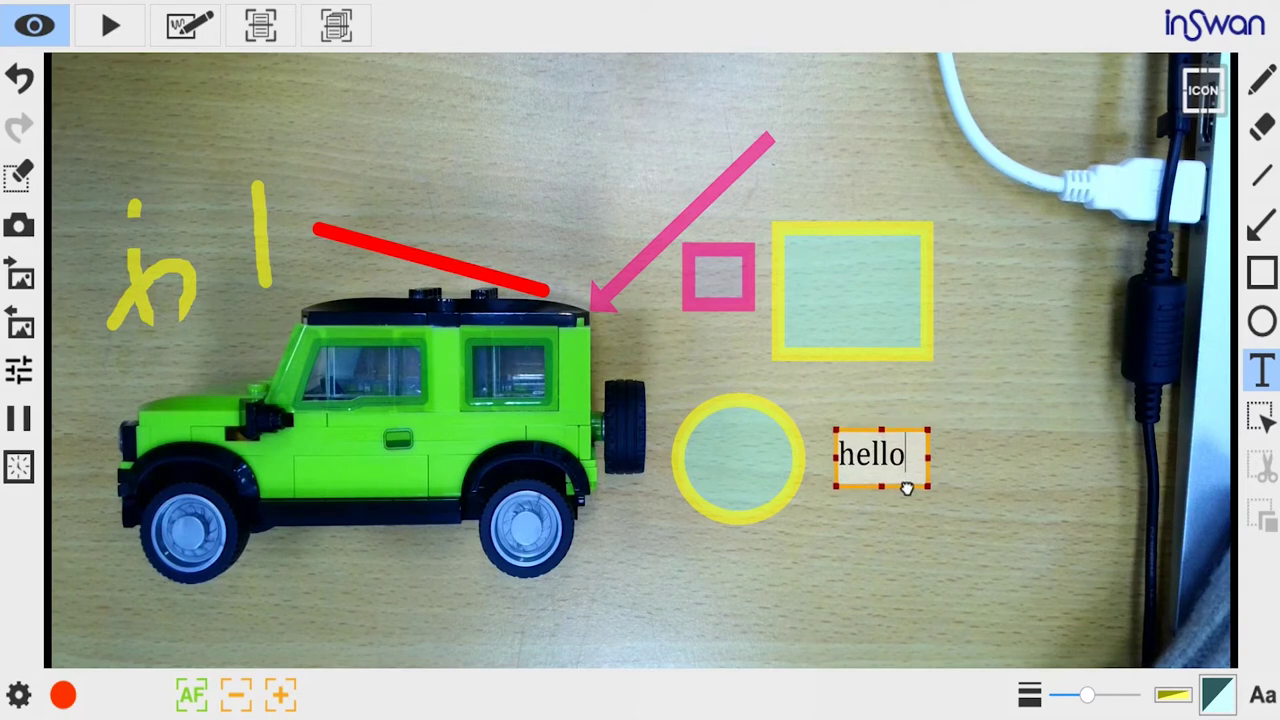
left_click_drag(906, 488, 879, 338)
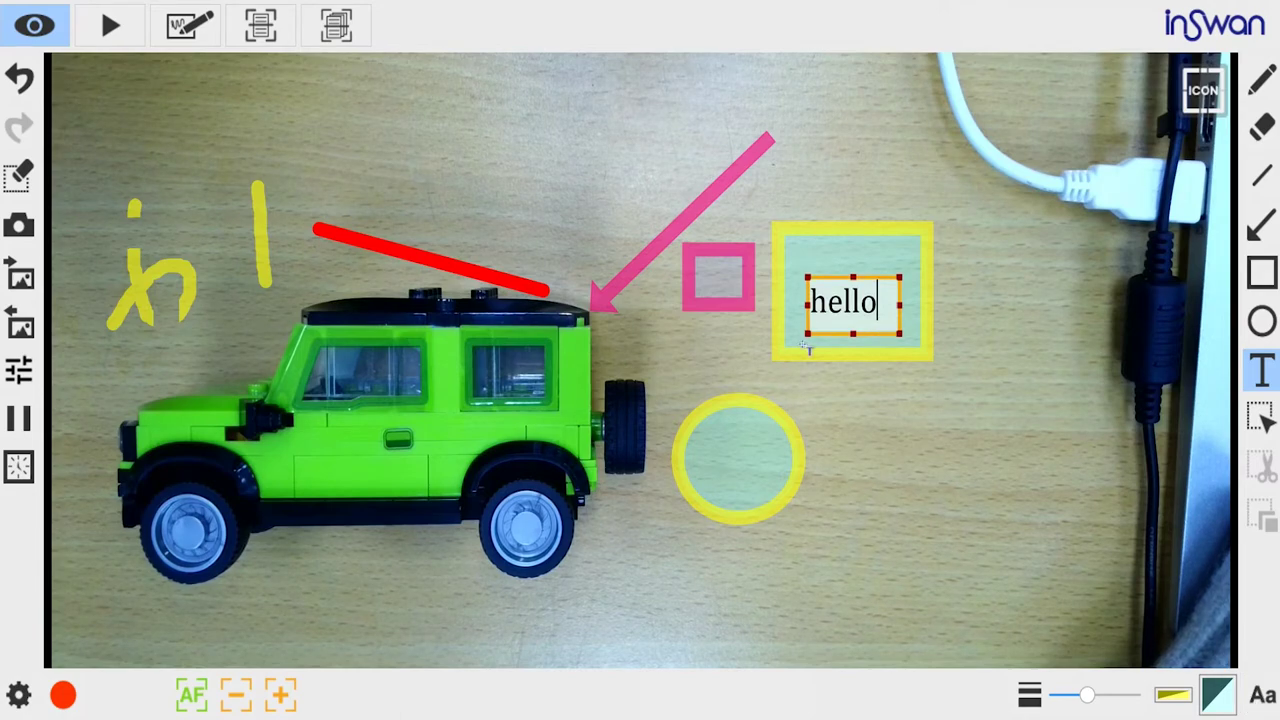
Set the "hello" text's font to Cambria Math at size 22
left_click(1270, 703)
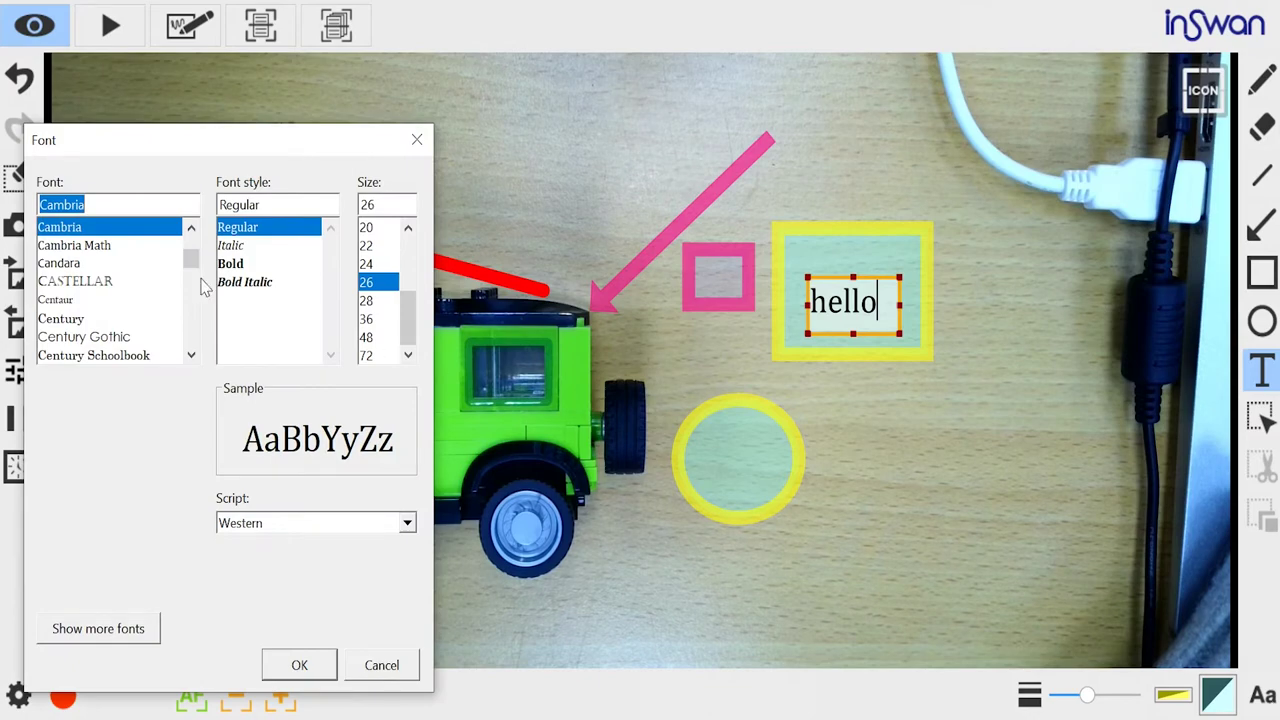
left_click(125, 245)
left_click(368, 300)
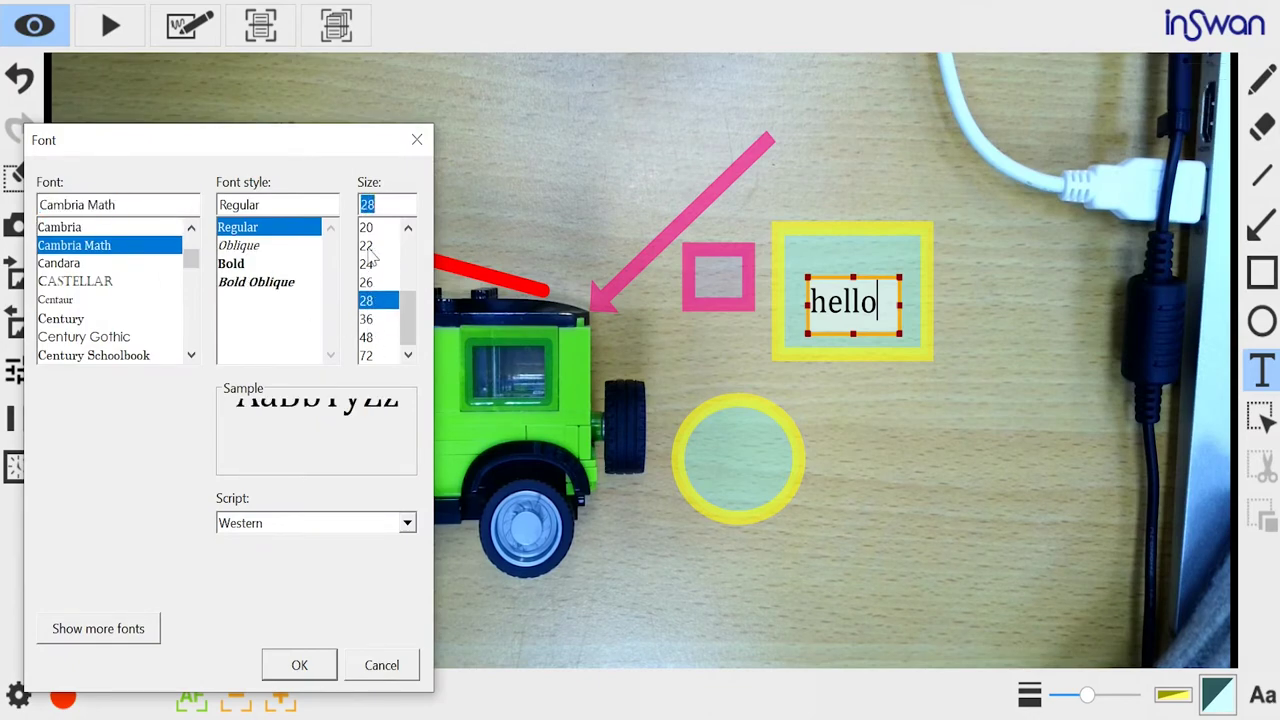
left_click(367, 246)
left_click(300, 665)
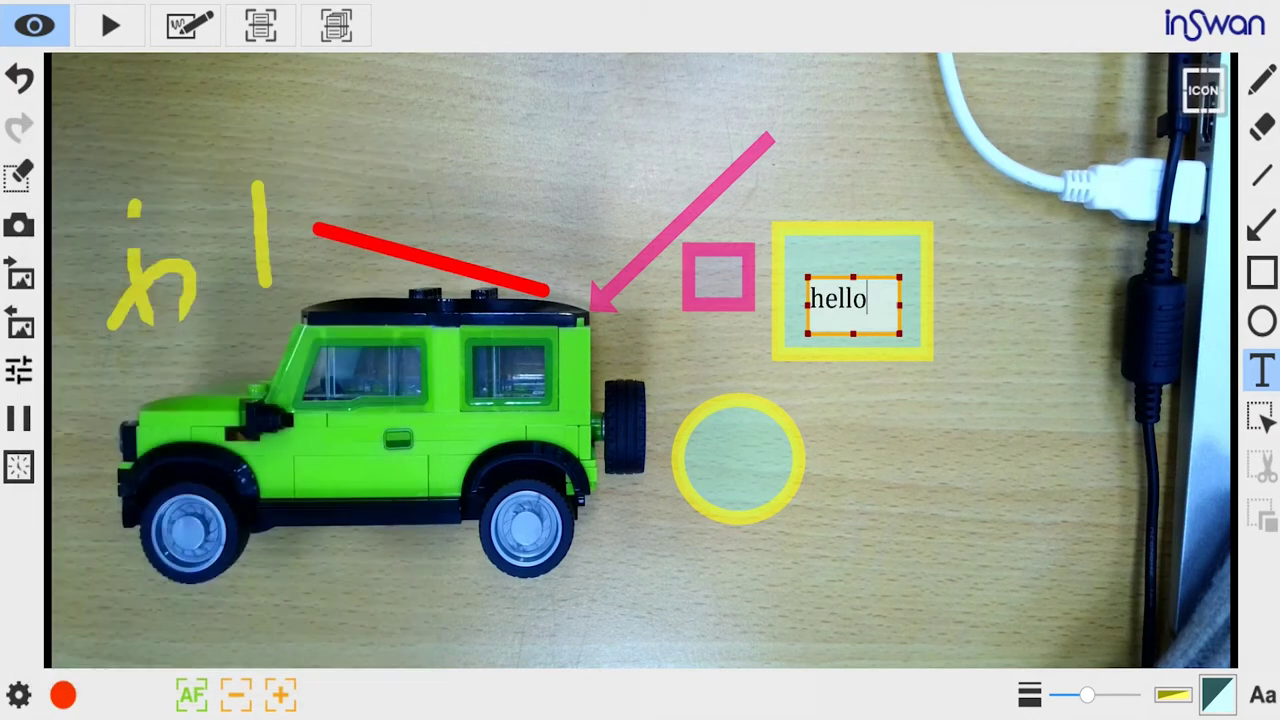
Colour the "hello" text bright pink and finish editing the text box
left_click(1210, 700)
left_click(582, 284)
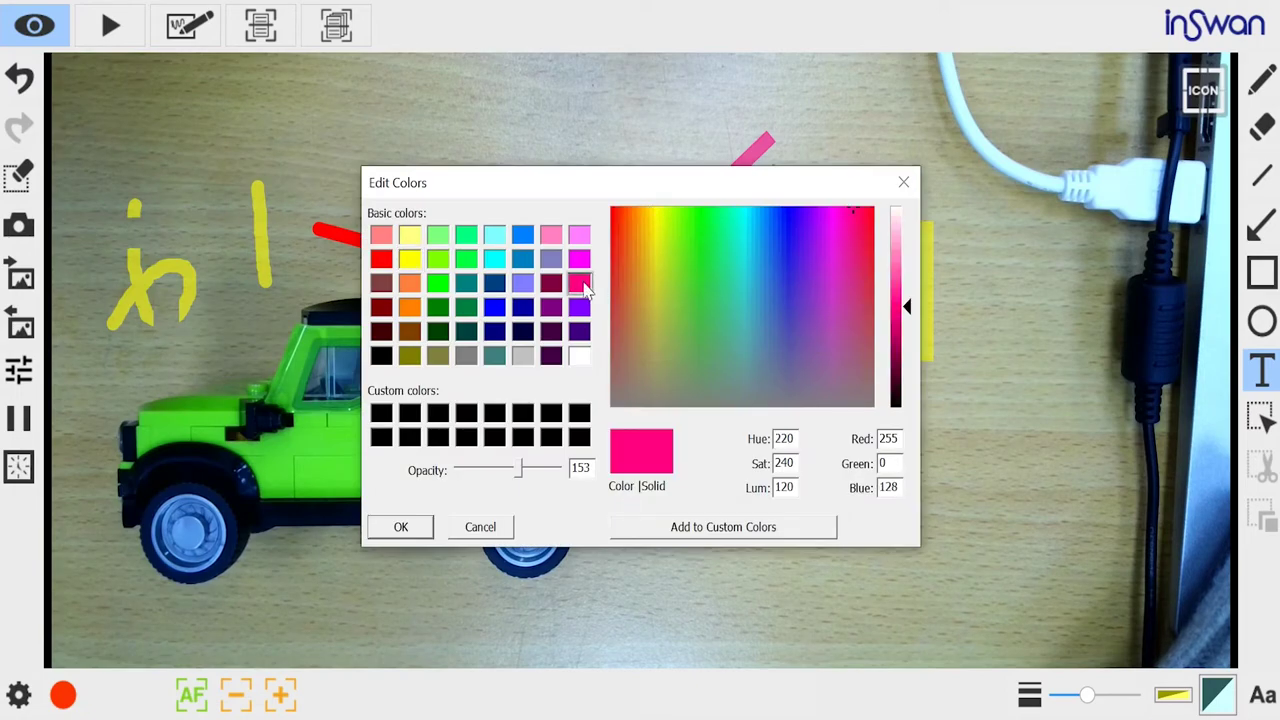
left_click(401, 528)
left_click(1263, 390)
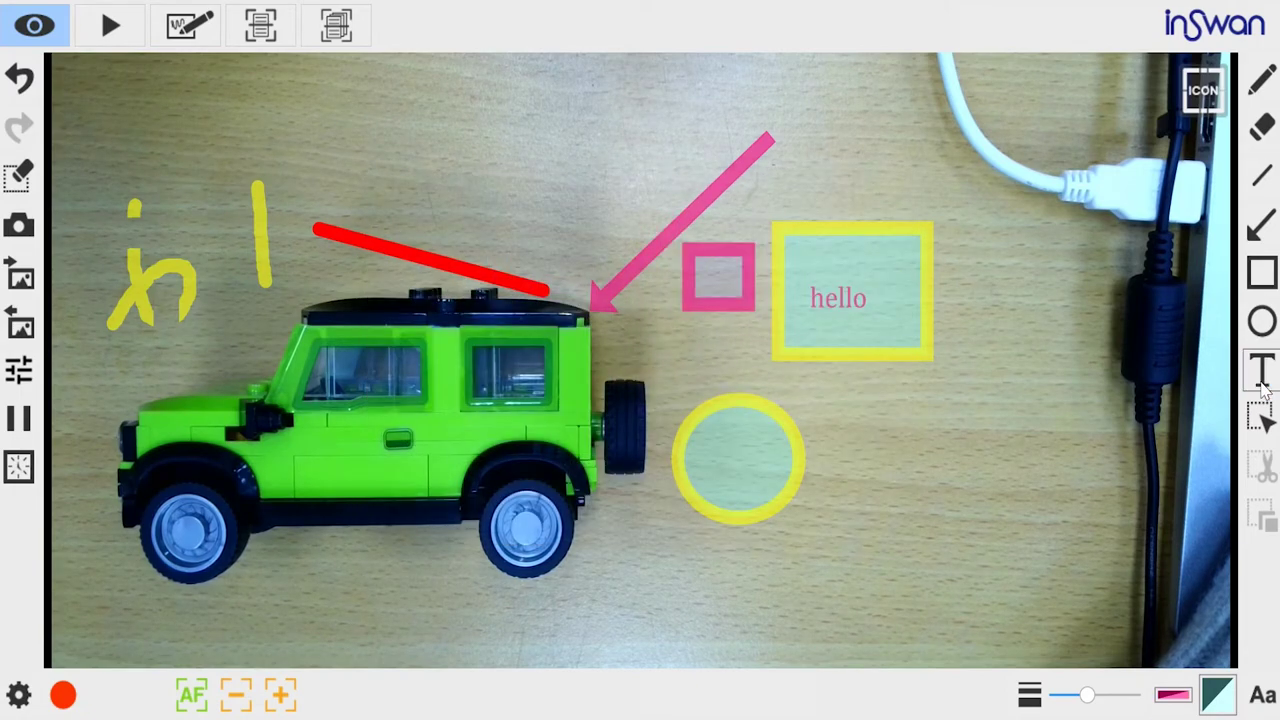
key("ctrl+z")
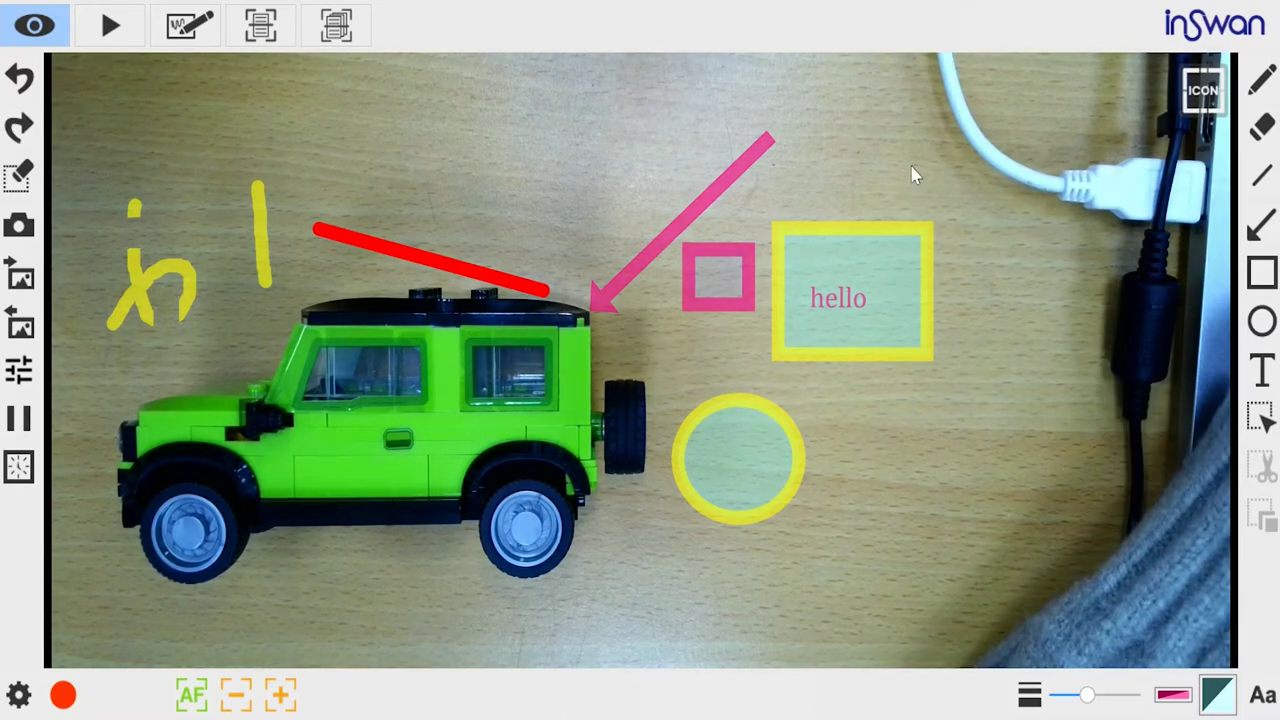
Cut out the yellow rectangle together with its "hello" text and place it above the car's roof, beside the arrow
left_click(1262, 420)
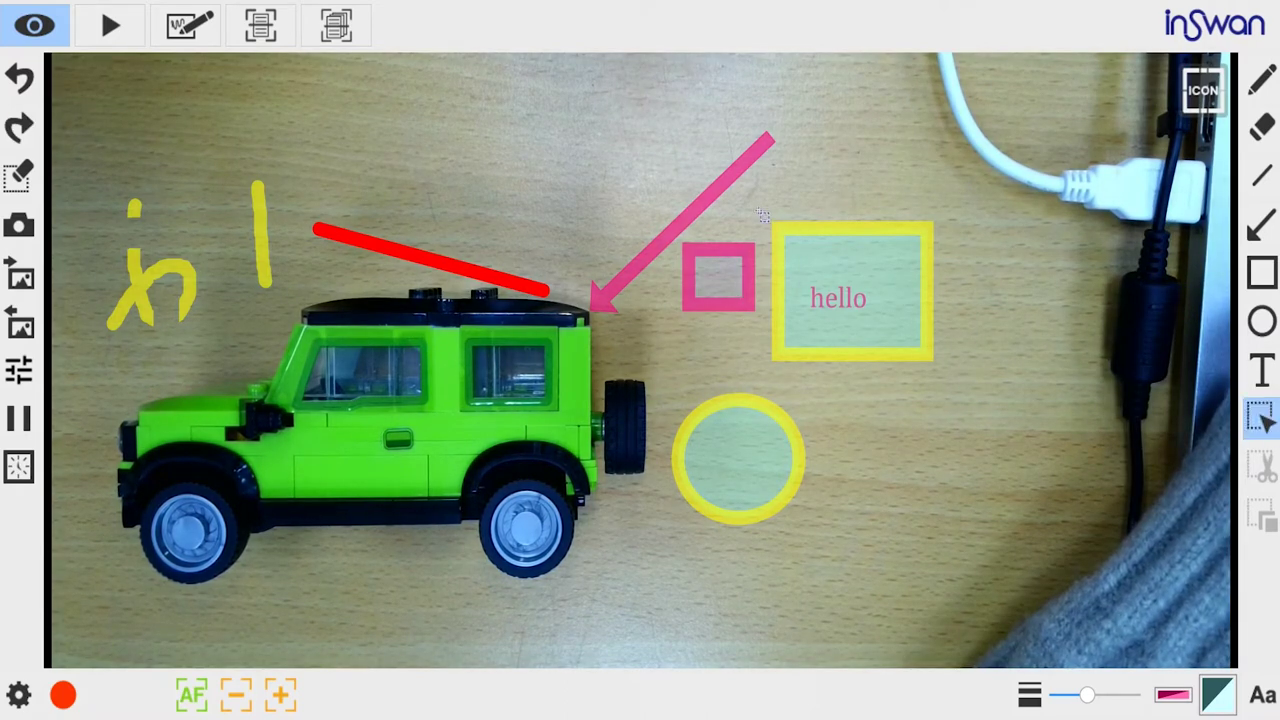
left_click_drag(766, 200, 955, 374)
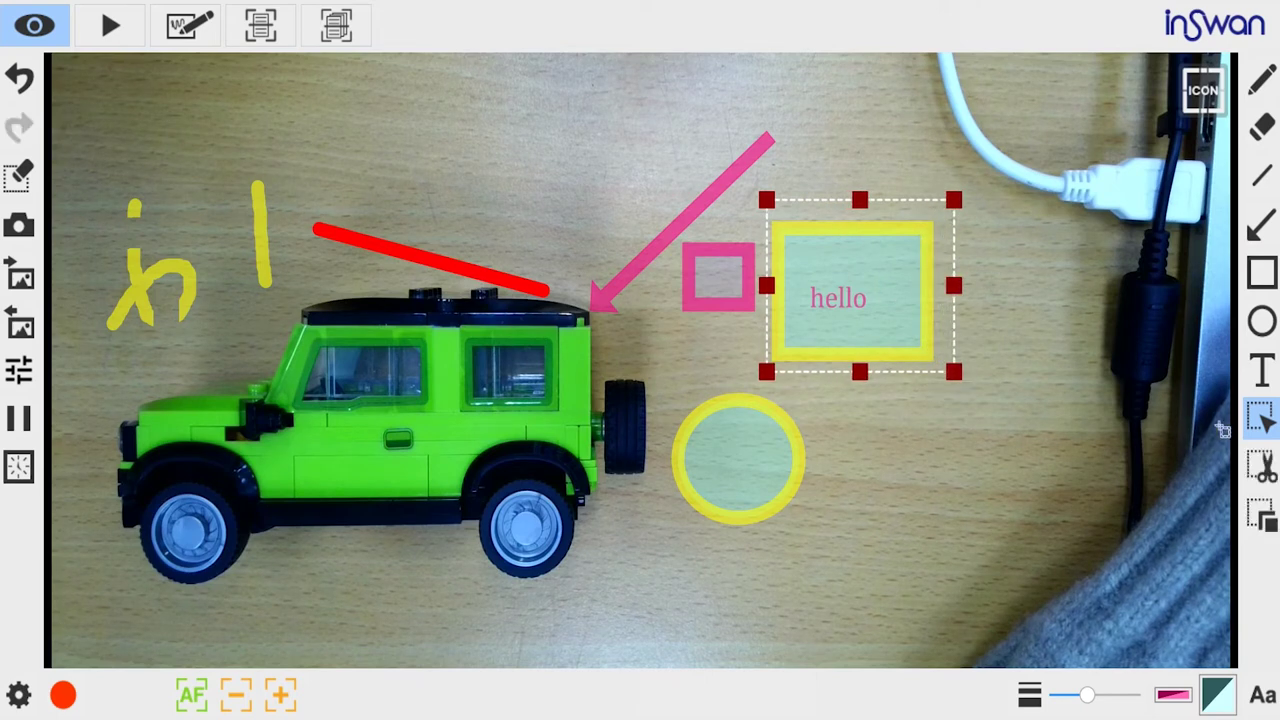
left_click(1255, 464)
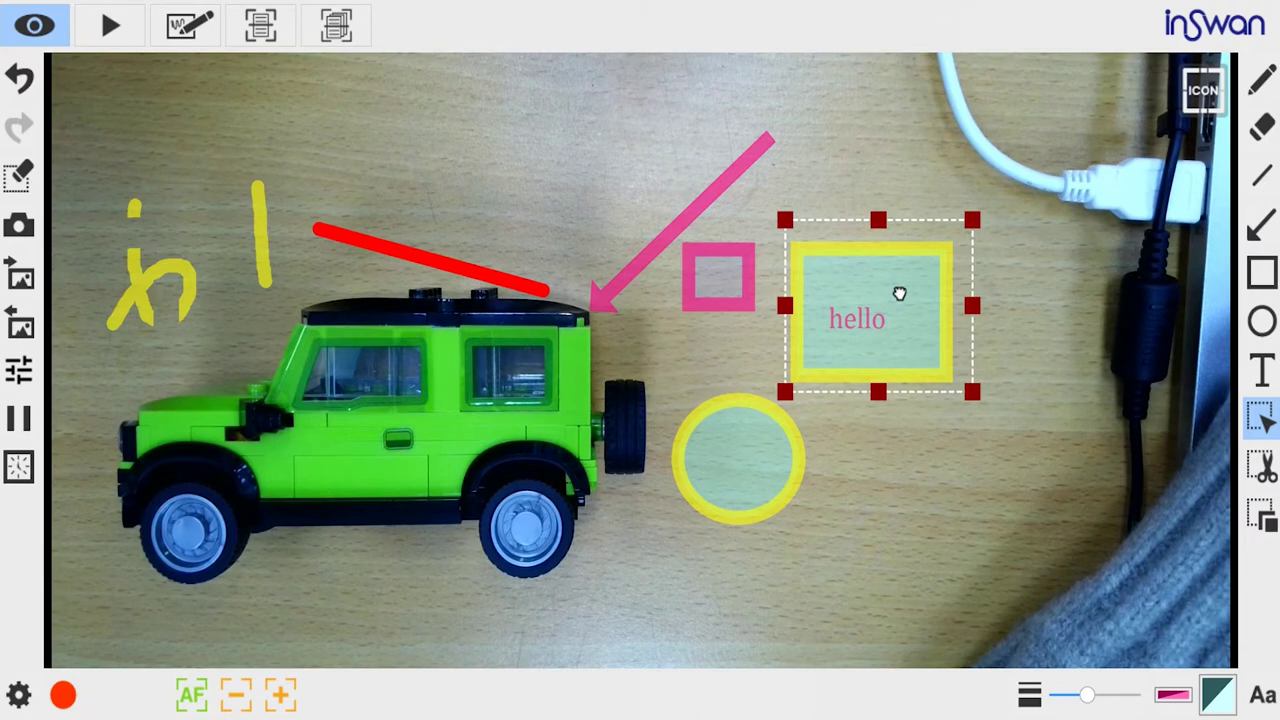
left_click_drag(900, 293, 565, 157)
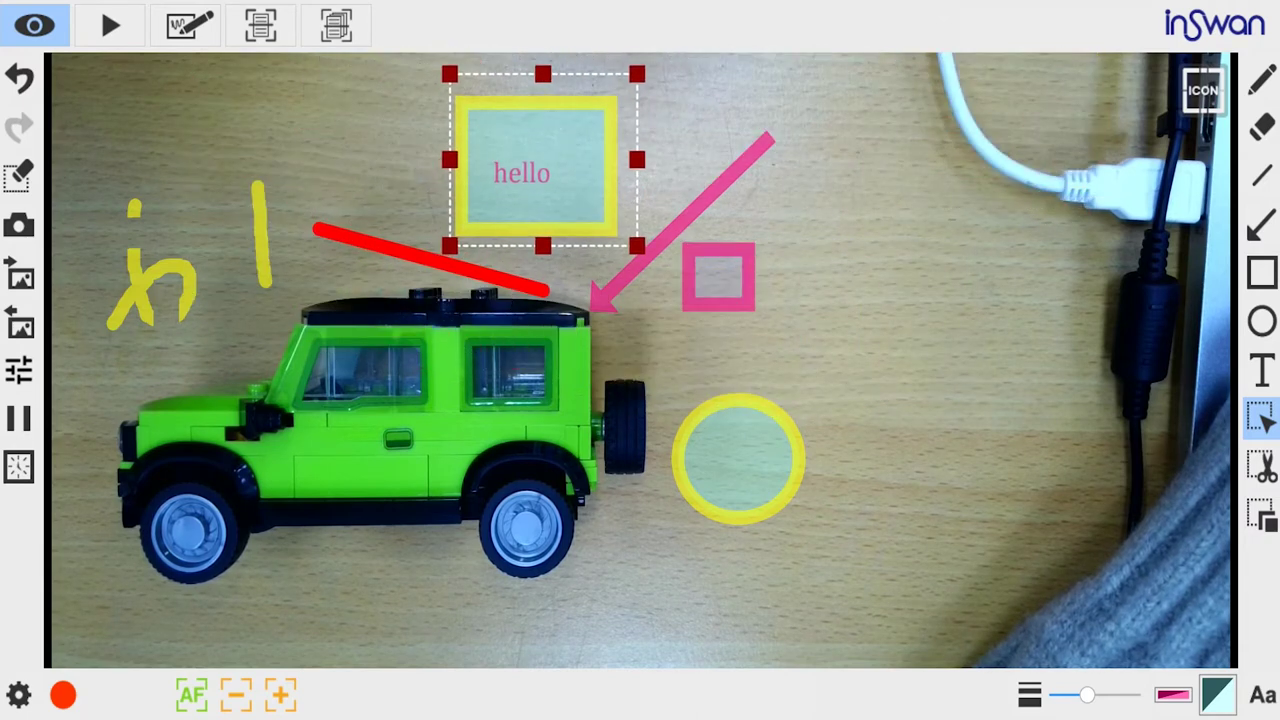
left_click(1272, 432)
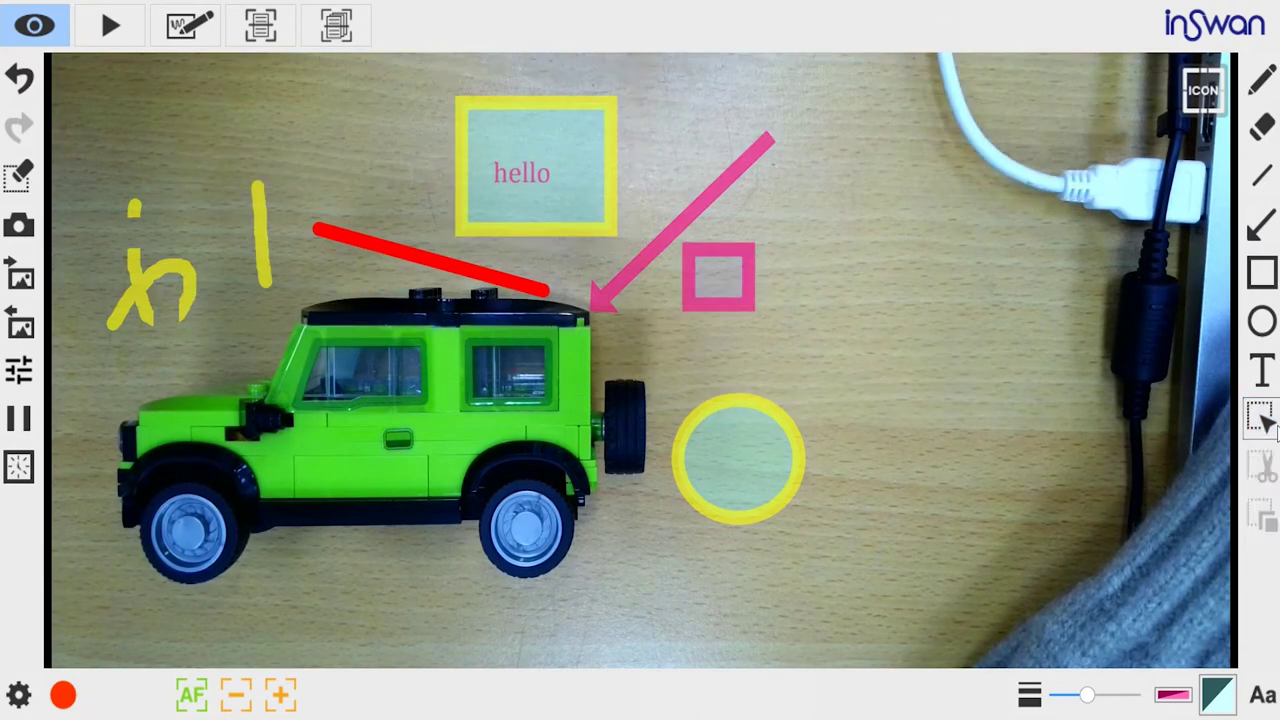
Duplicate the yellow rectangle with its "hello" text and move the copy away from the car, below the white cable plug
left_click(1265, 420)
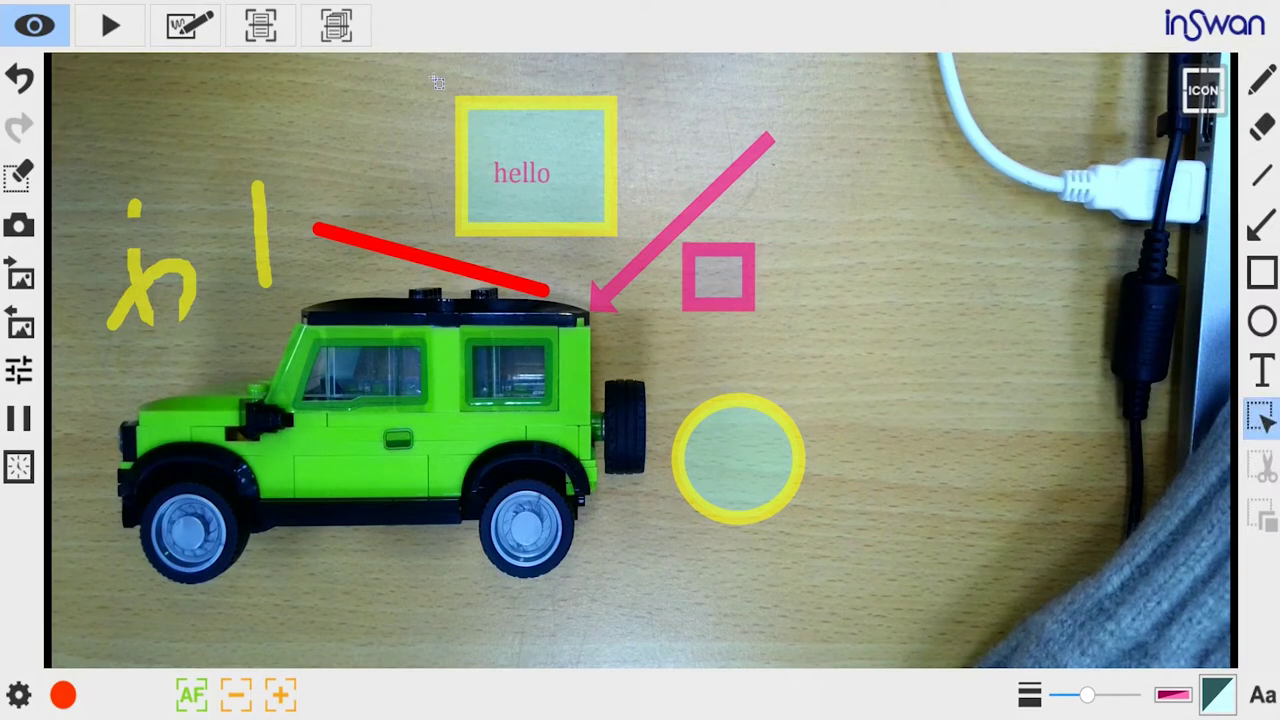
left_click_drag(428, 77, 640, 249)
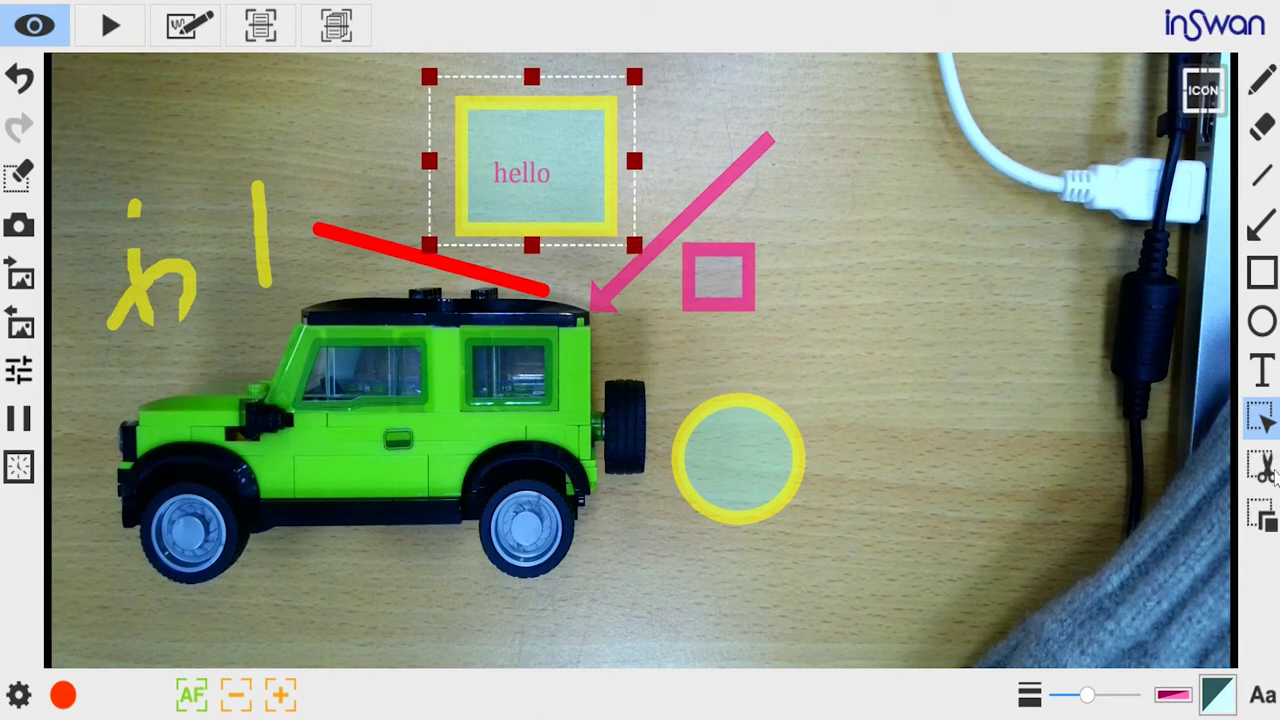
left_click(1263, 518)
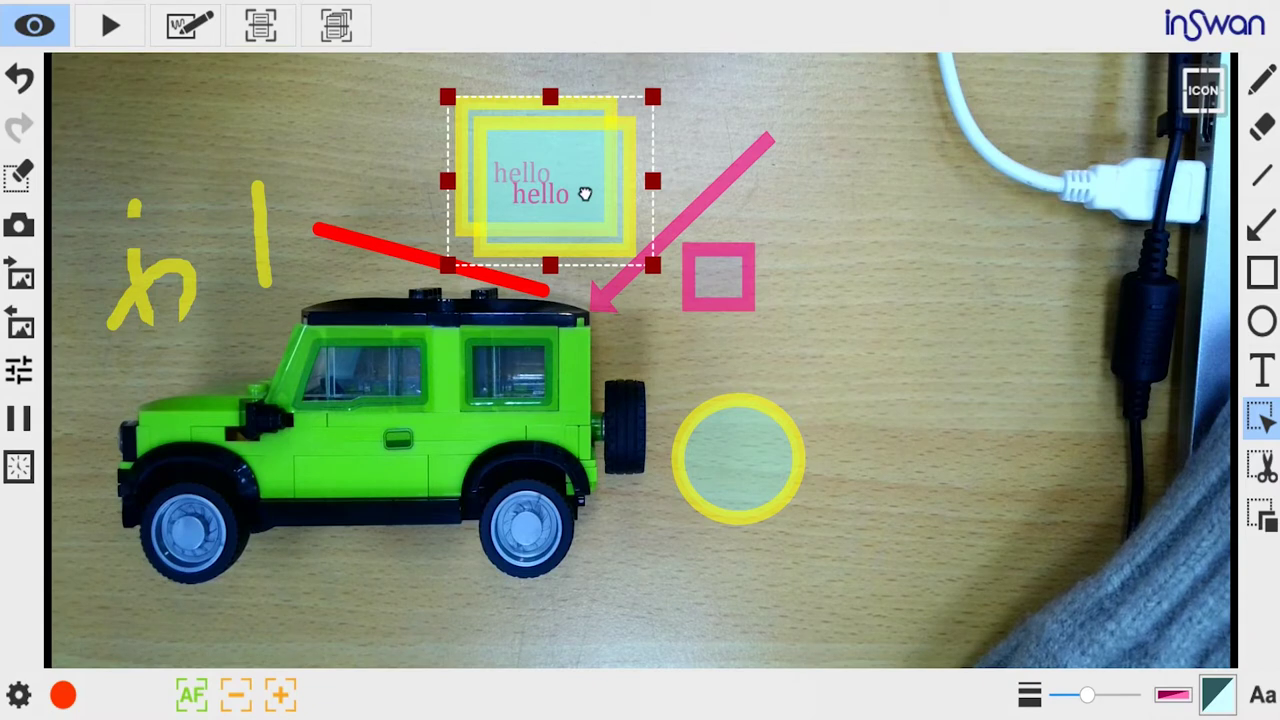
left_click_drag(585, 194, 1040, 354)
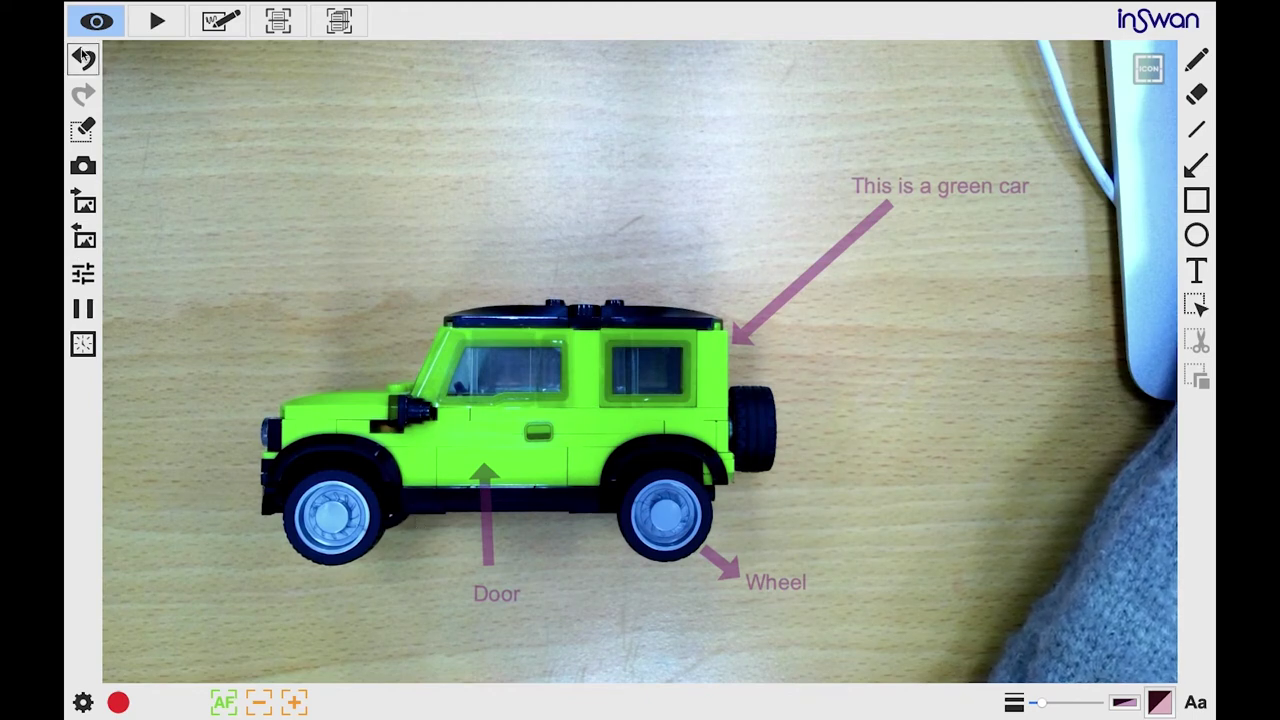
Undo the last four annotations, the "Door" and "Wheel" labels and their arrows
left_click(83, 58)
left_click(83, 58)
left_click(83, 58)
left_click(83, 58)
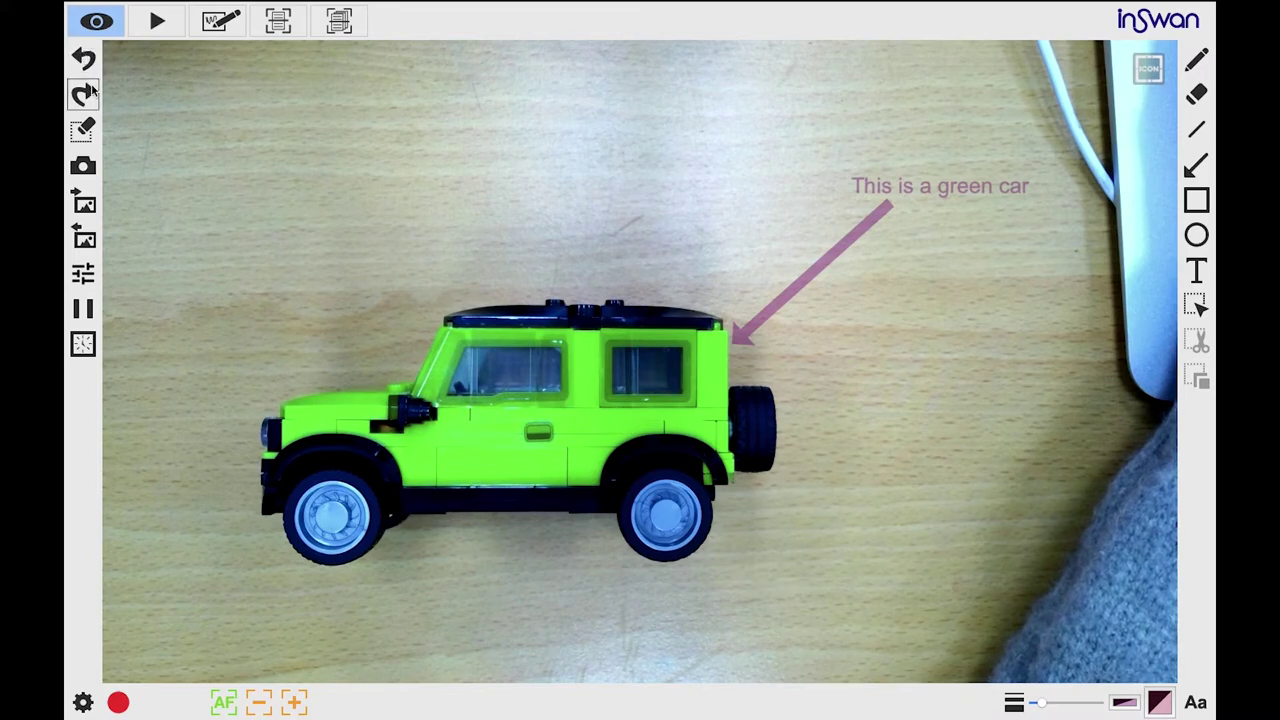
Redo the four undone annotations, restoring the "Wheel" and "Door" labels and their arrows
left_click(85, 94)
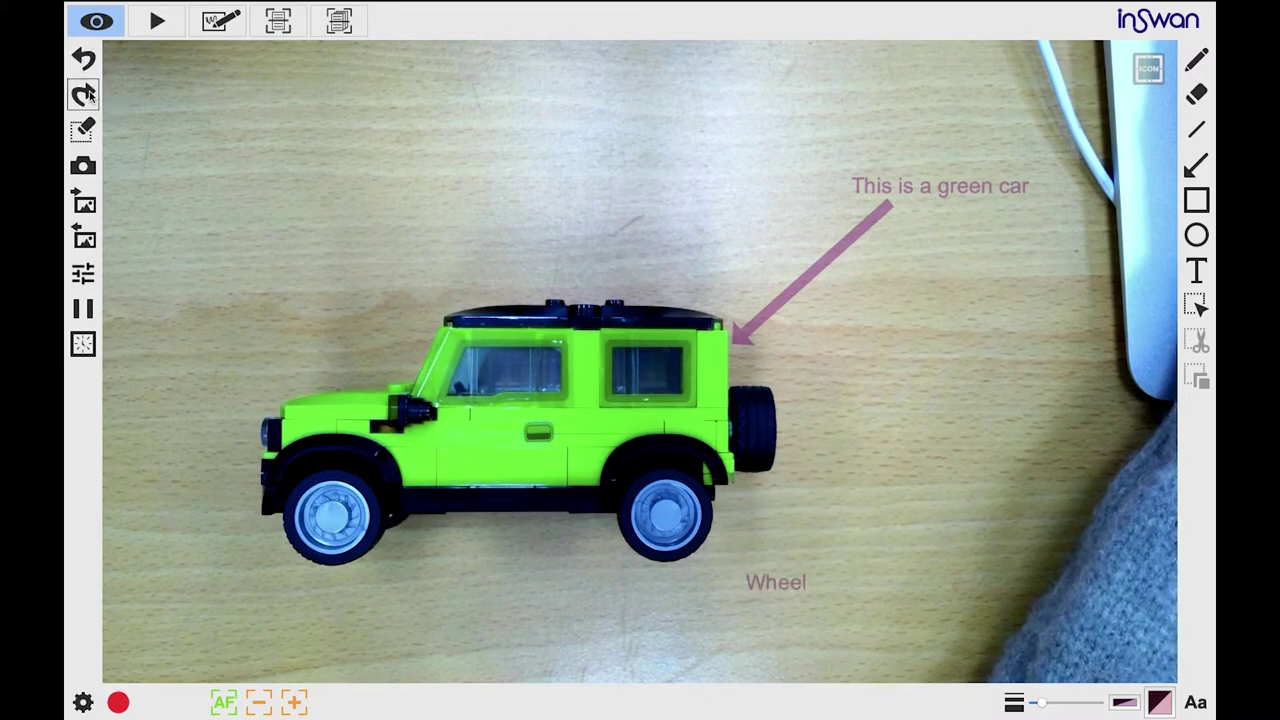
left_click(85, 94)
left_click(85, 94)
left_click(85, 94)
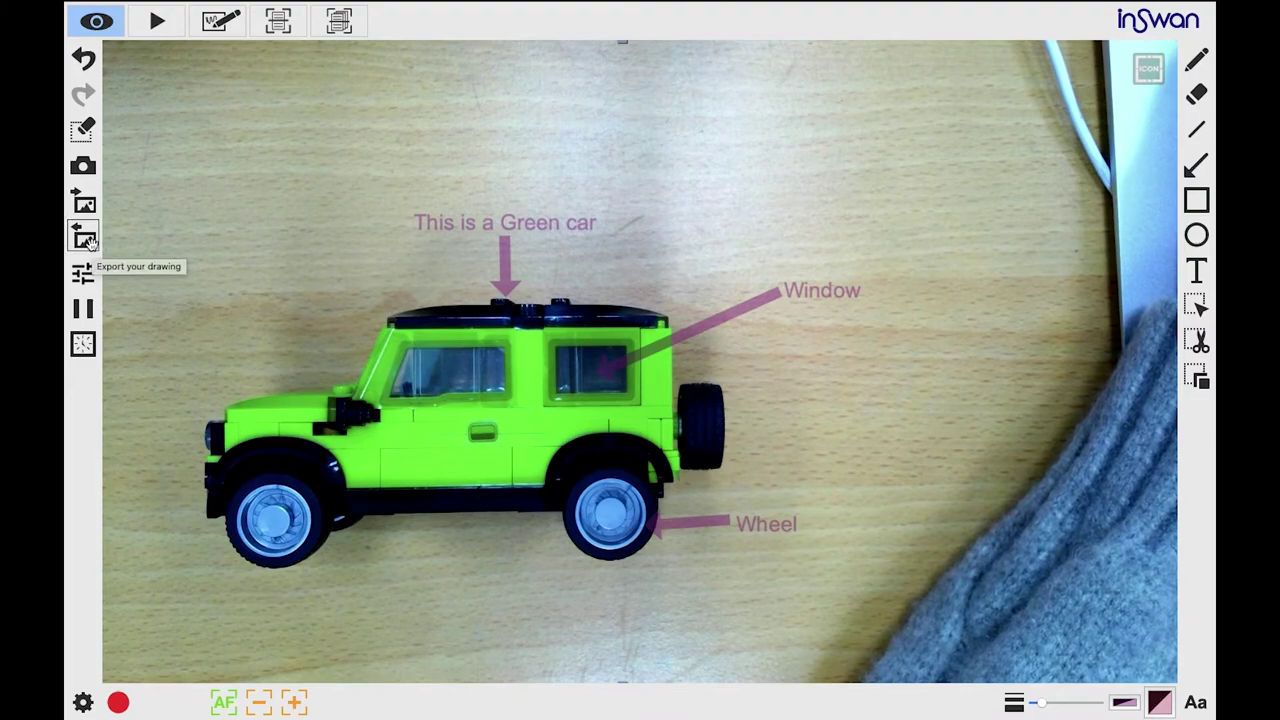
Export the labelled drawing to the Documate folder as an image named 111
left_click(85, 238)
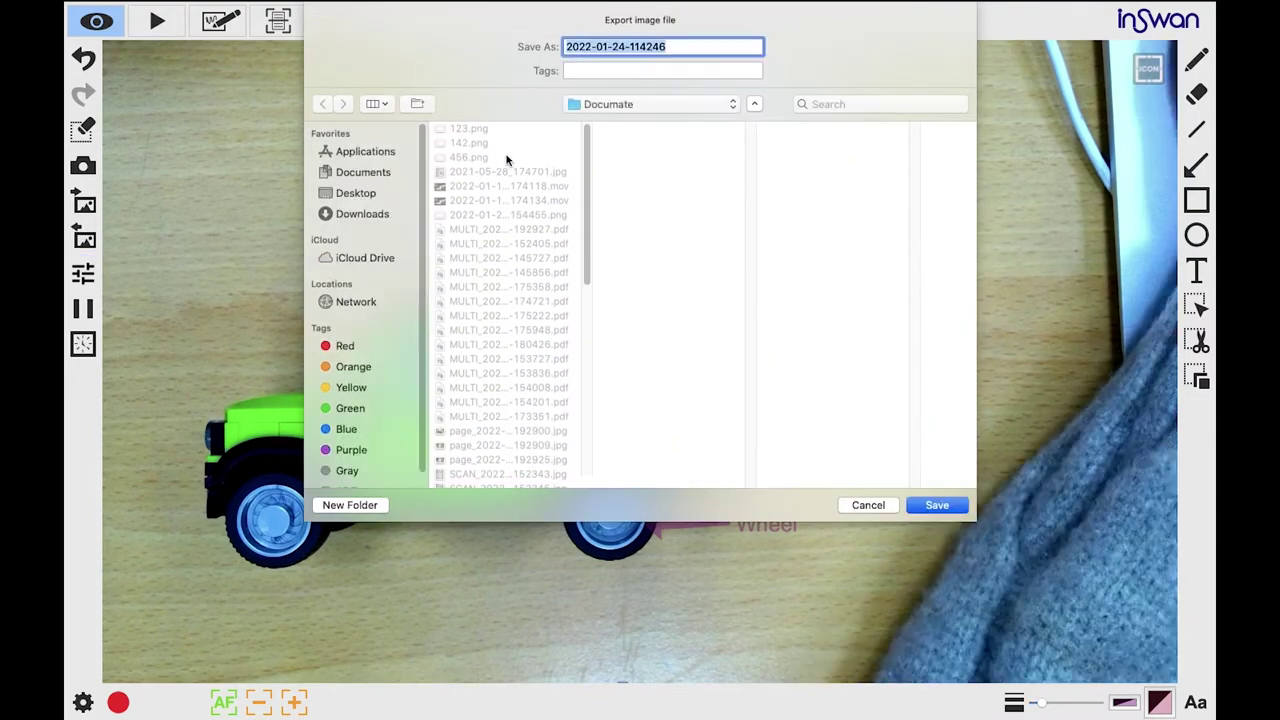
type("111")
left_click(934, 506)
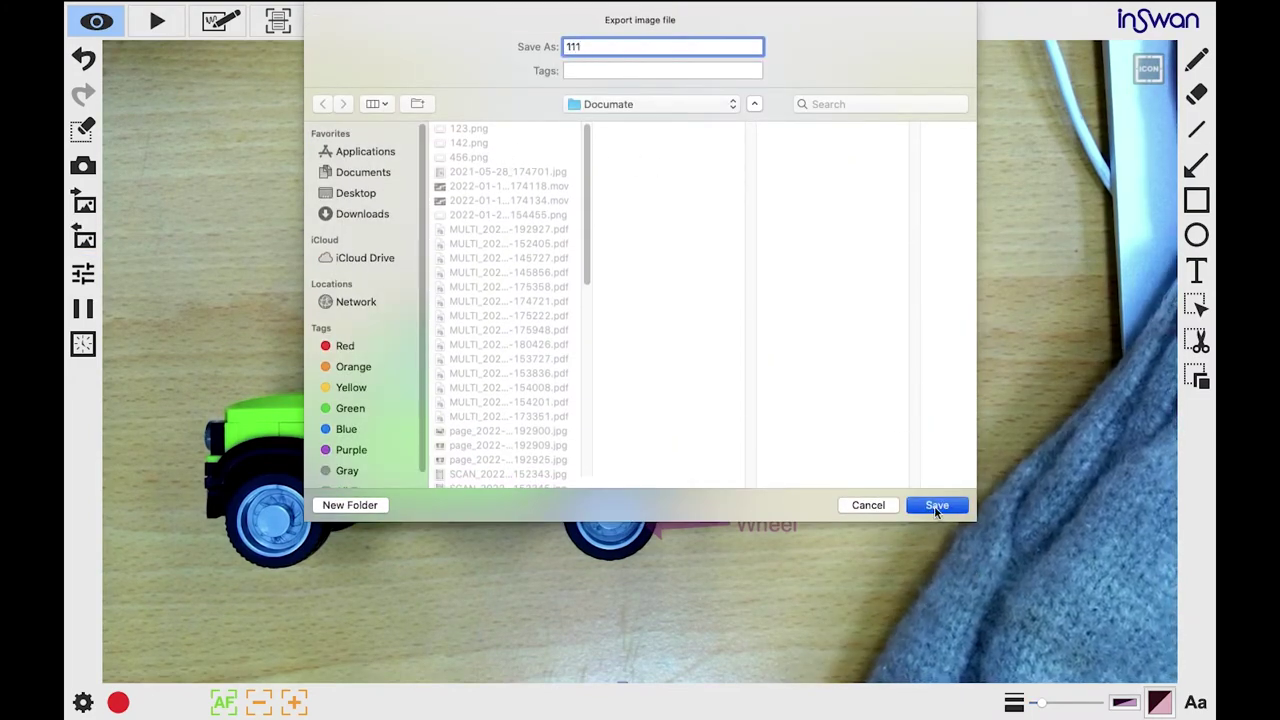
Clear all annotations from the live image and import the drawing 111.png
left_click(86, 131)
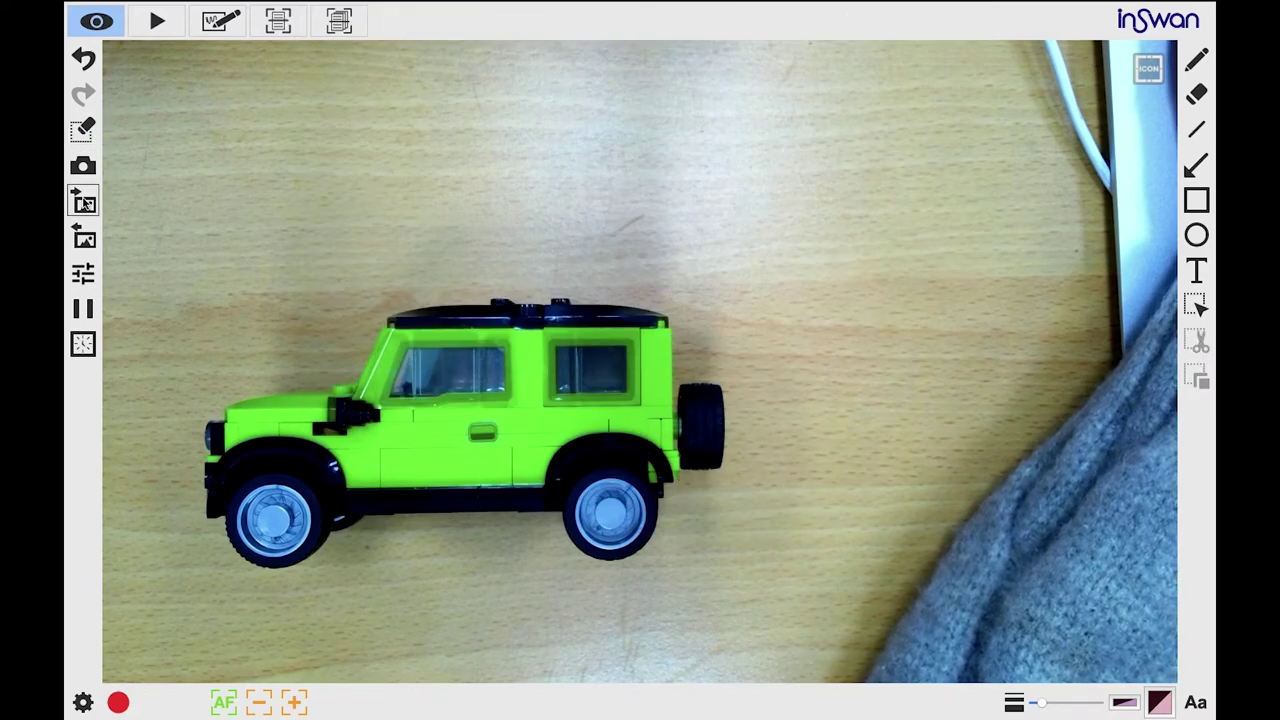
left_click(84, 202)
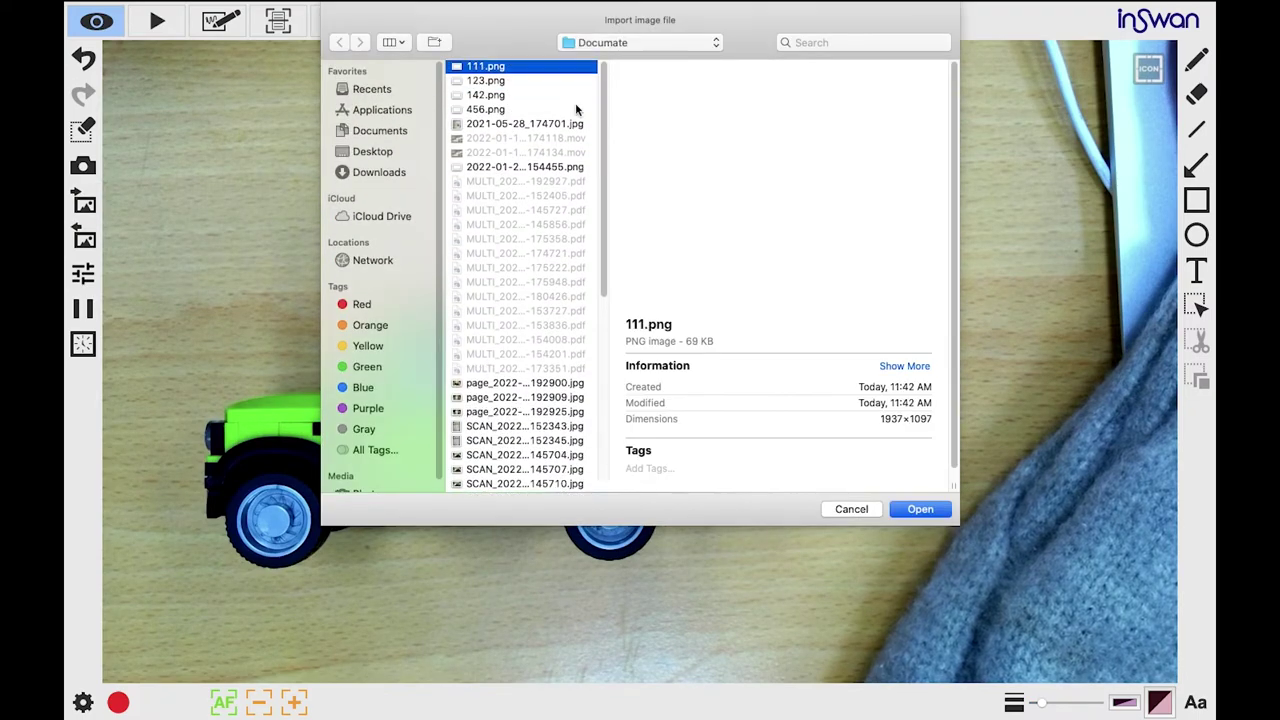
left_click(923, 509)
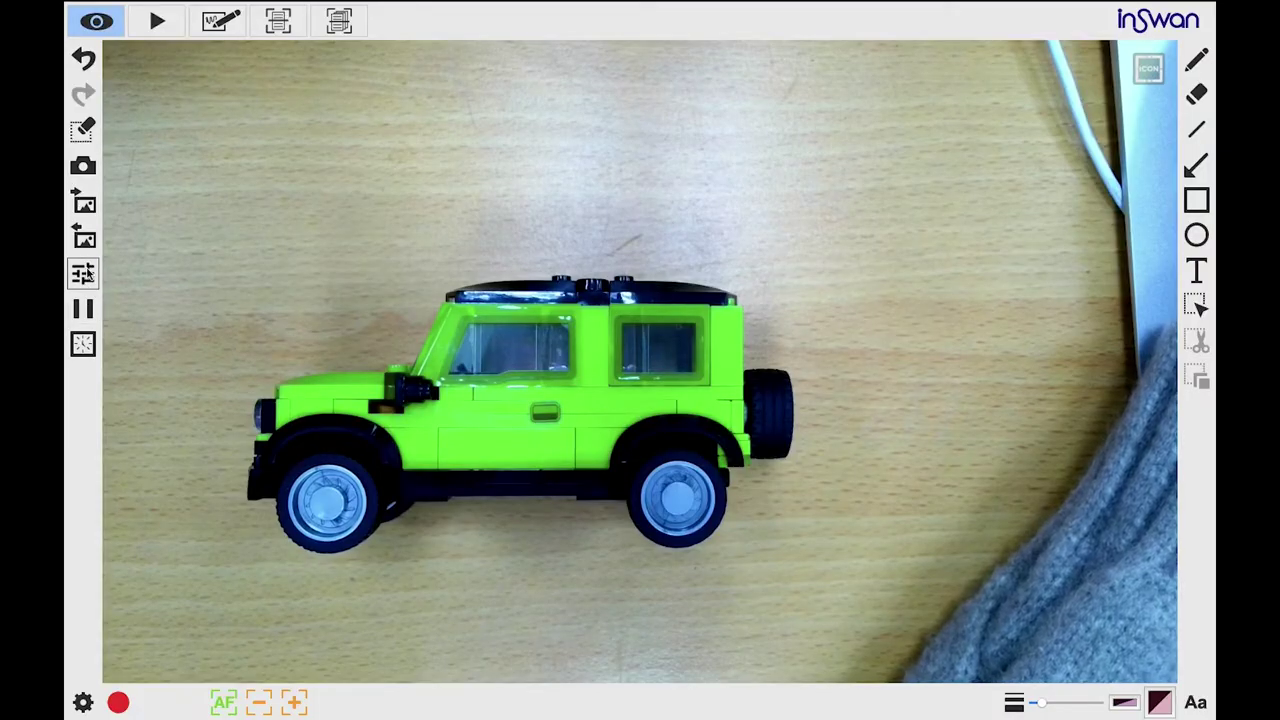
Adjust the live image's brightness slightly and set its rotation to 0.0
left_click(84, 274)
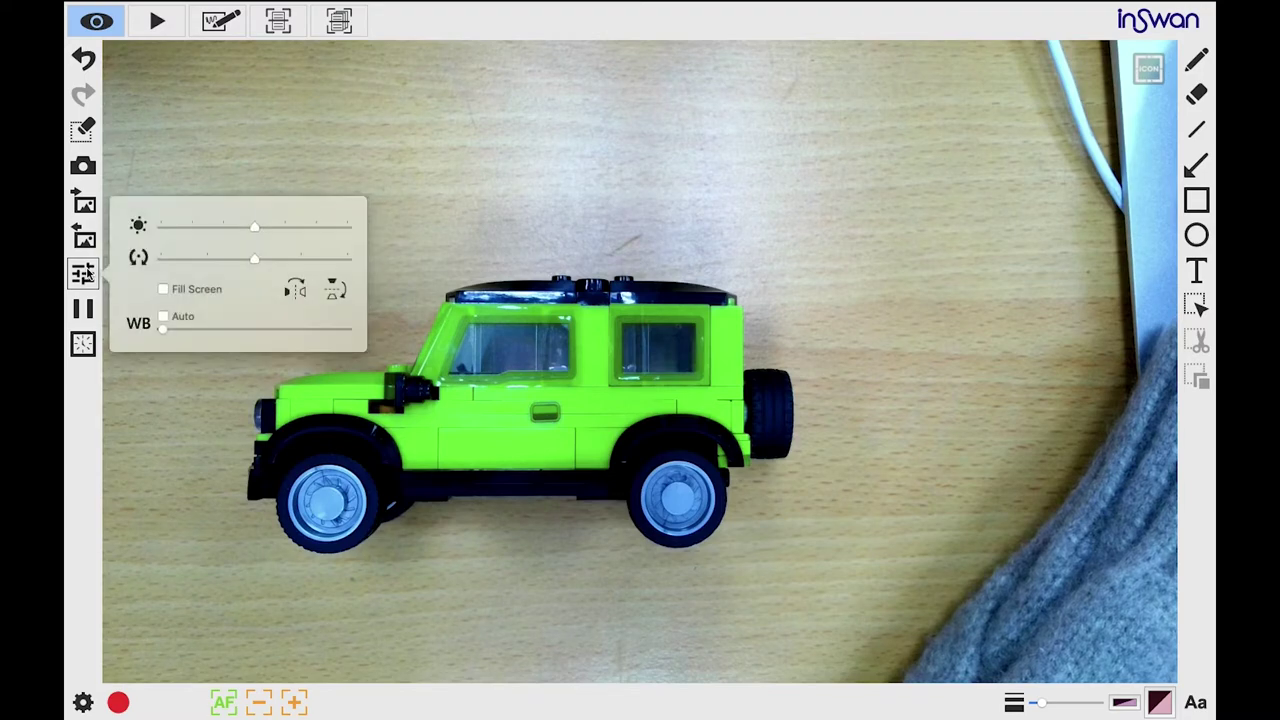
left_click(255, 230)
mouse_move(264, 232)
left_mouse_down()
mouse_move(180, 239)
mouse_move(332, 228)
mouse_move(166, 228)
mouse_move(286, 223)
mouse_move(255, 232)
left_mouse_up()
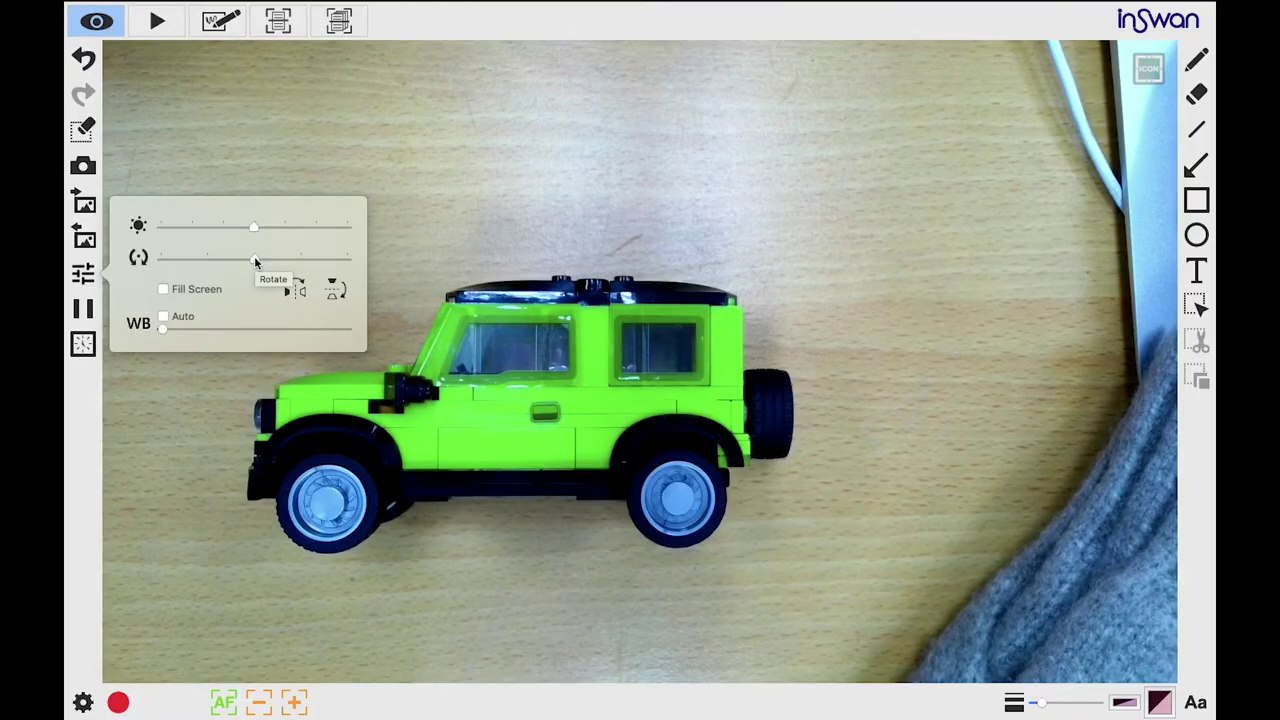
mouse_move(255, 261)
left_mouse_down()
mouse_move(214, 257)
mouse_move(289, 263)
mouse_move(255, 262)
left_mouse_up()
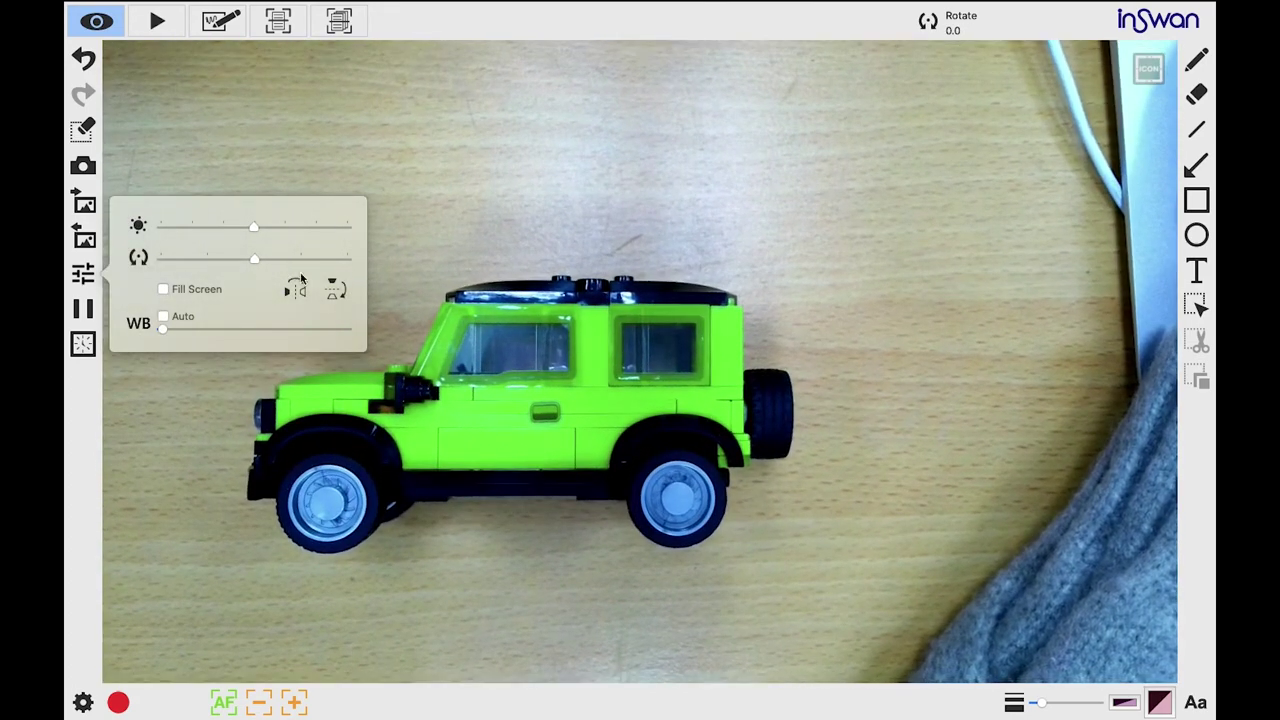
Flip the live image horizontally and vertically, and make it fill the screen
left_click(295, 288)
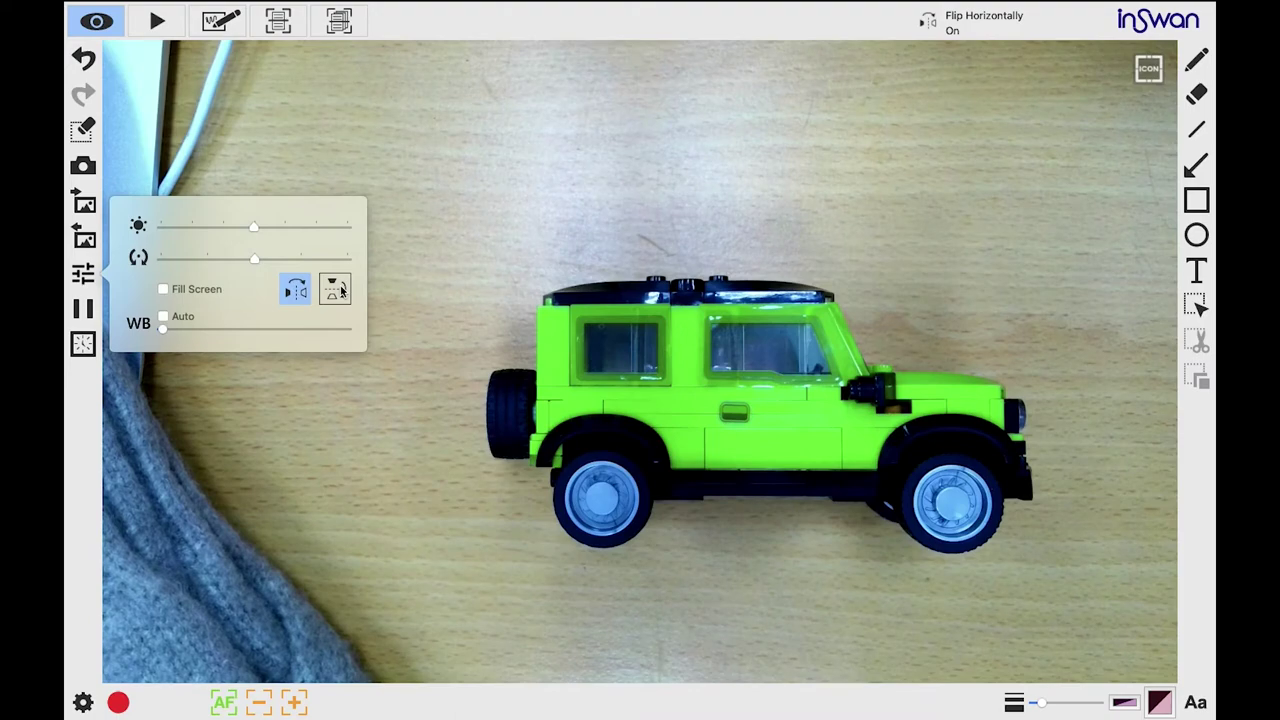
left_click(341, 290)
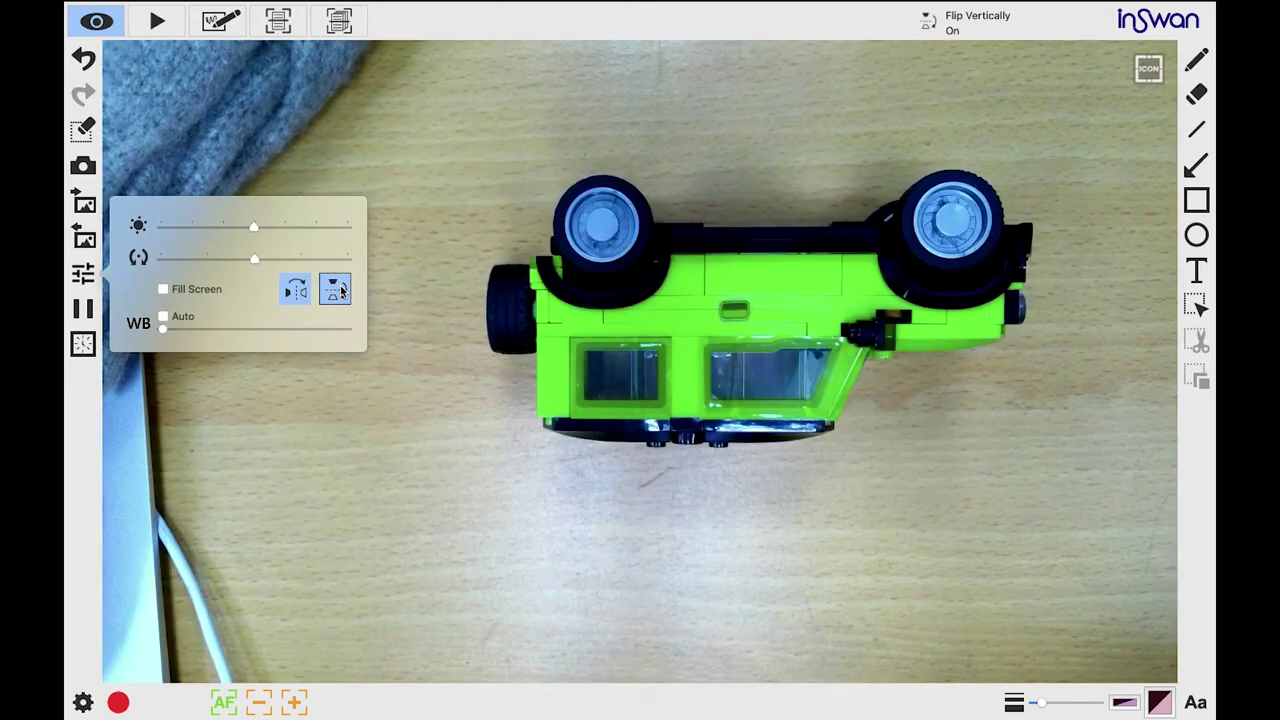
left_click(163, 290)
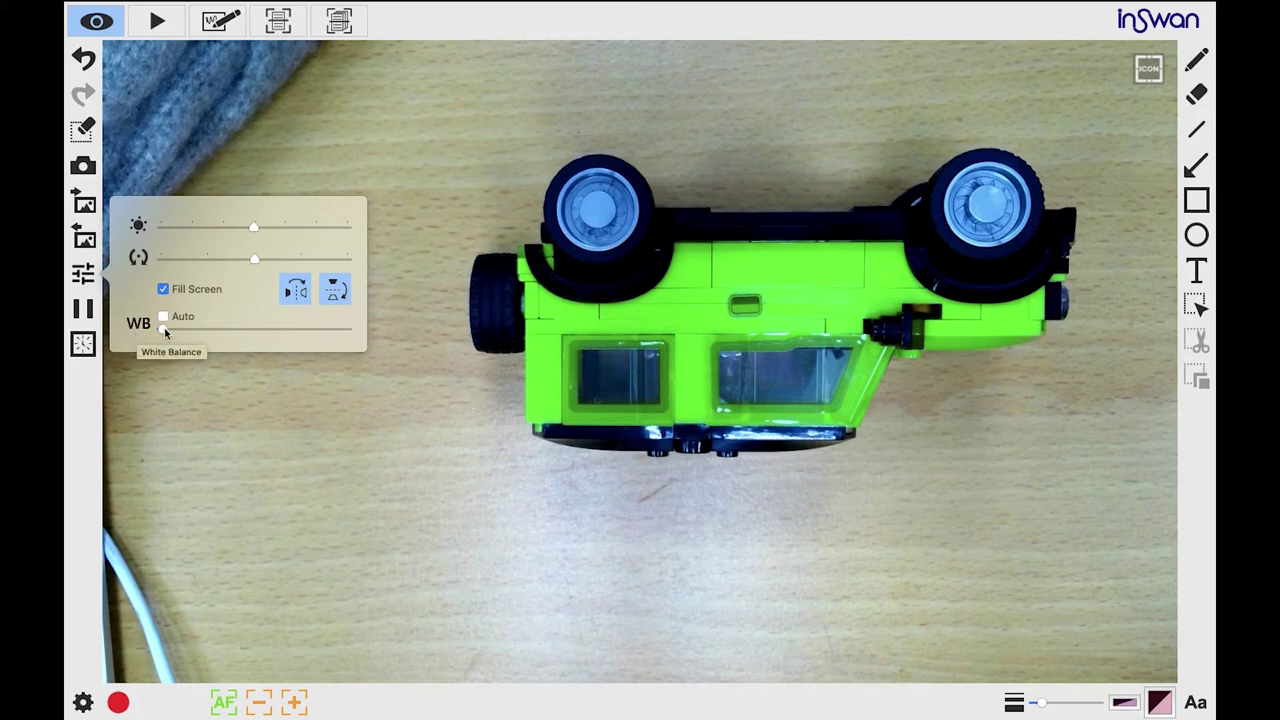
Set the white balance colour temperature to 5029, and switch on automatic white balance
left_click_drag(163, 328, 277, 333)
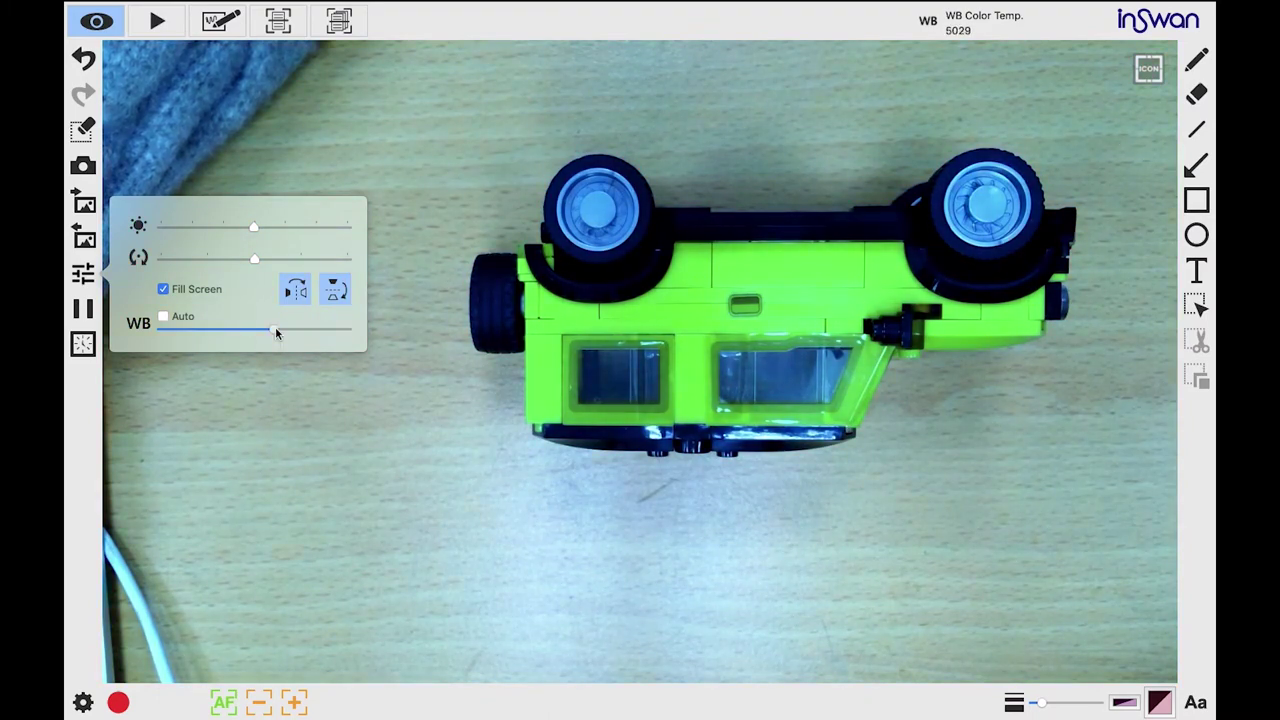
left_click(164, 316)
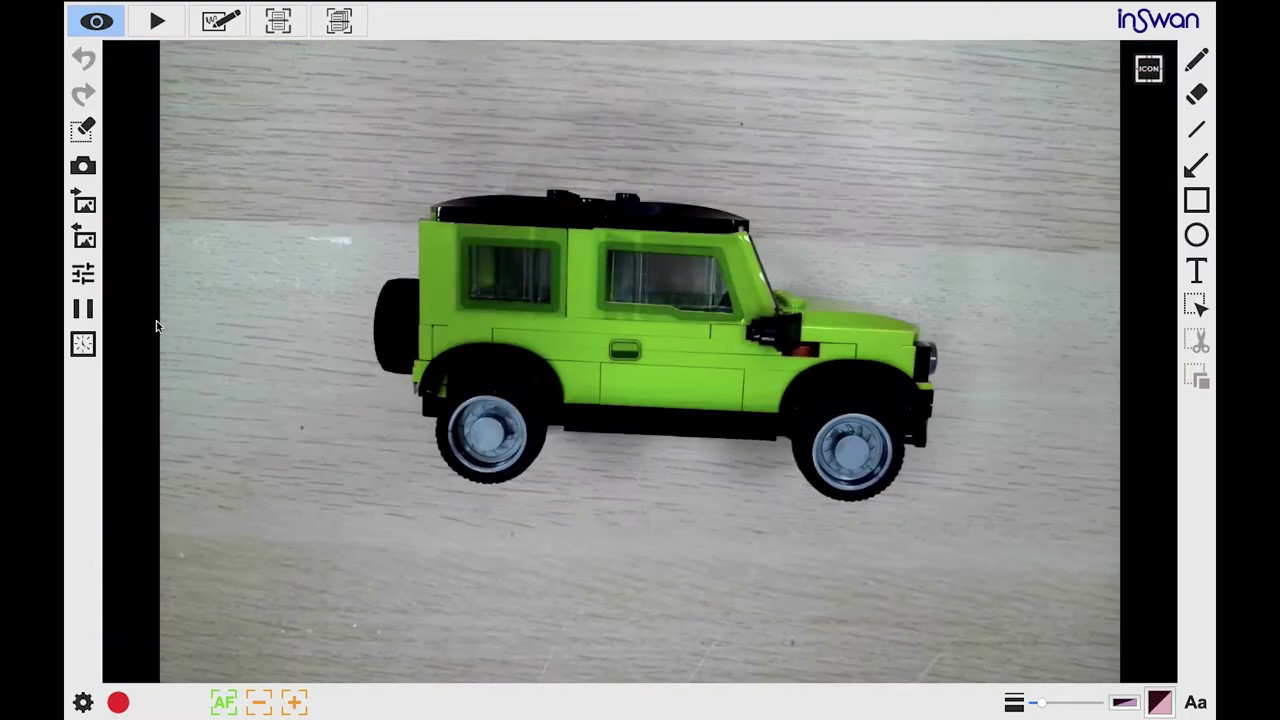
Freeze the live camera image
left_click(84, 309)
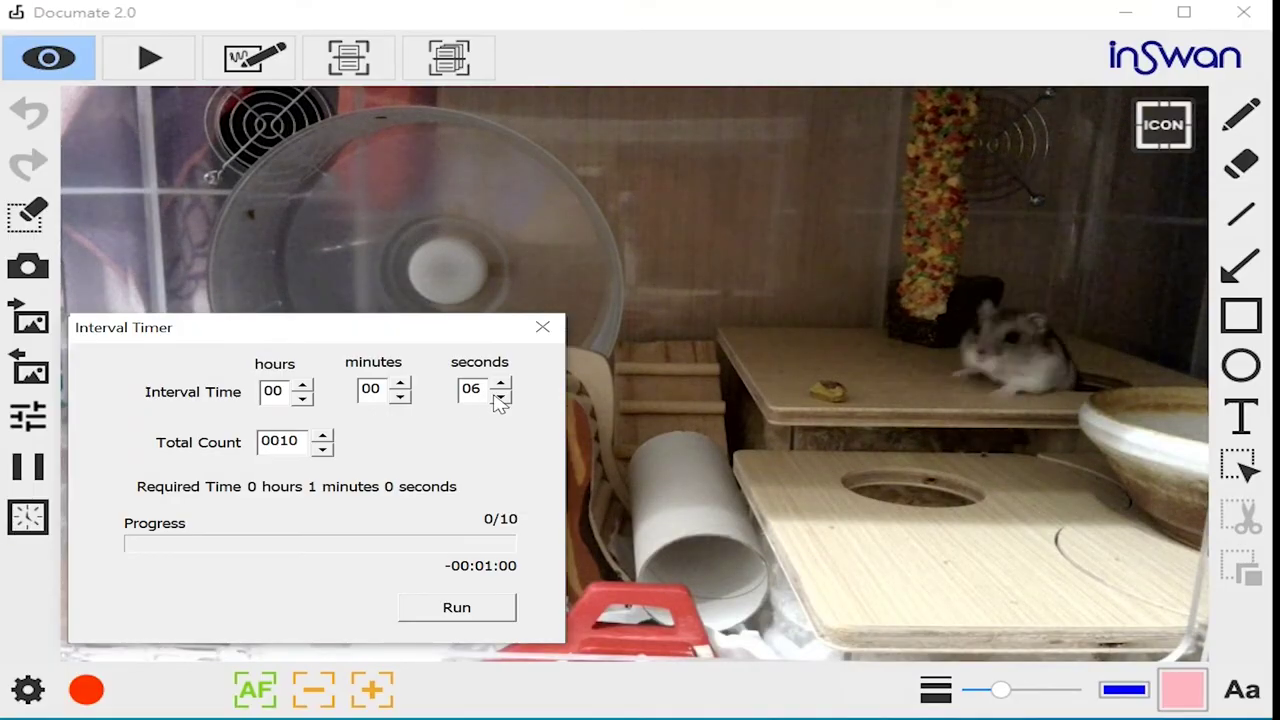
Lower the Interval Timer's seconds setting by one and run the timed capture
left_click(500, 397)
left_click(457, 607)
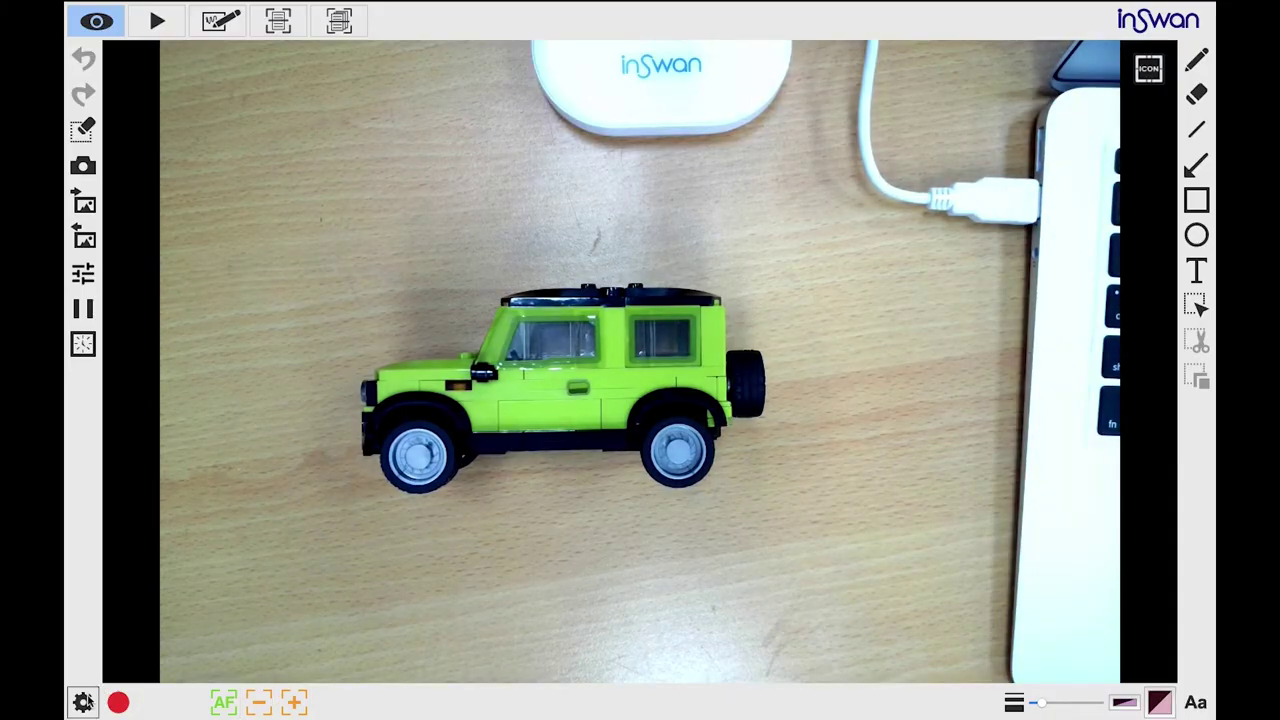
In the device settings, choose Document Camera as video device with MJPEG Open DML, 1920 x 1080 format, and review the audio device options
left_click(86, 700)
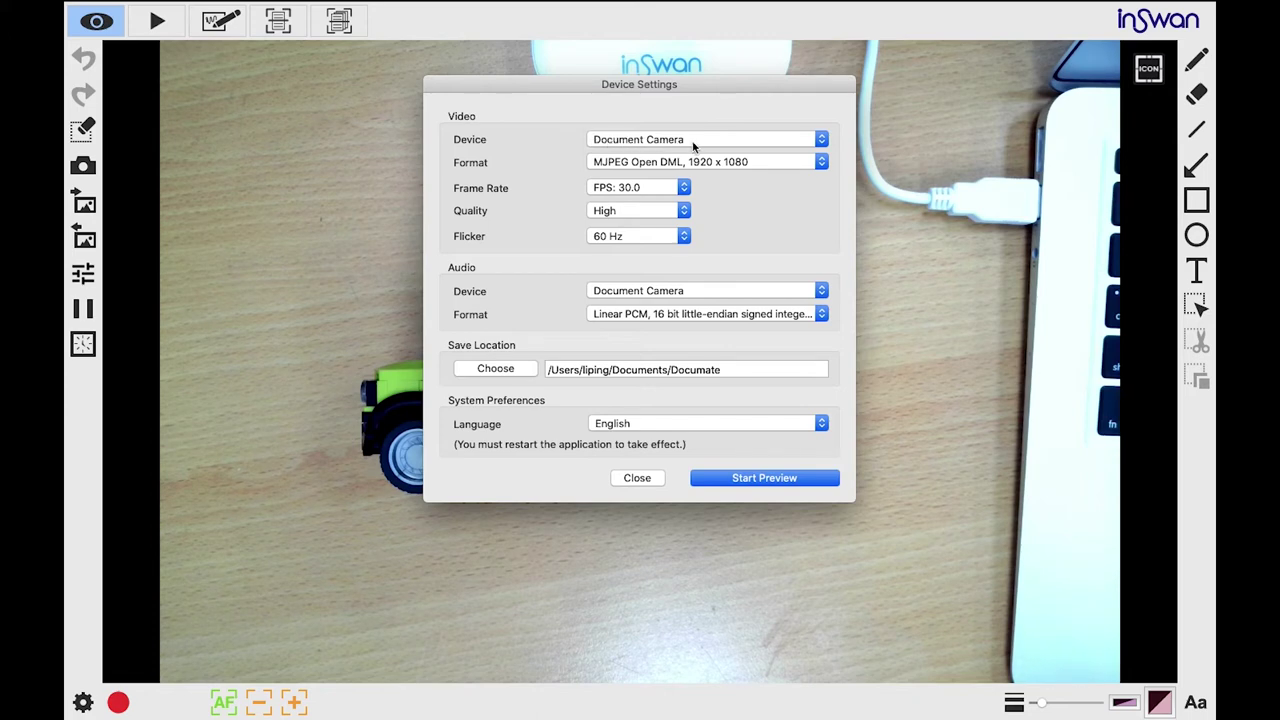
left_click(820, 142)
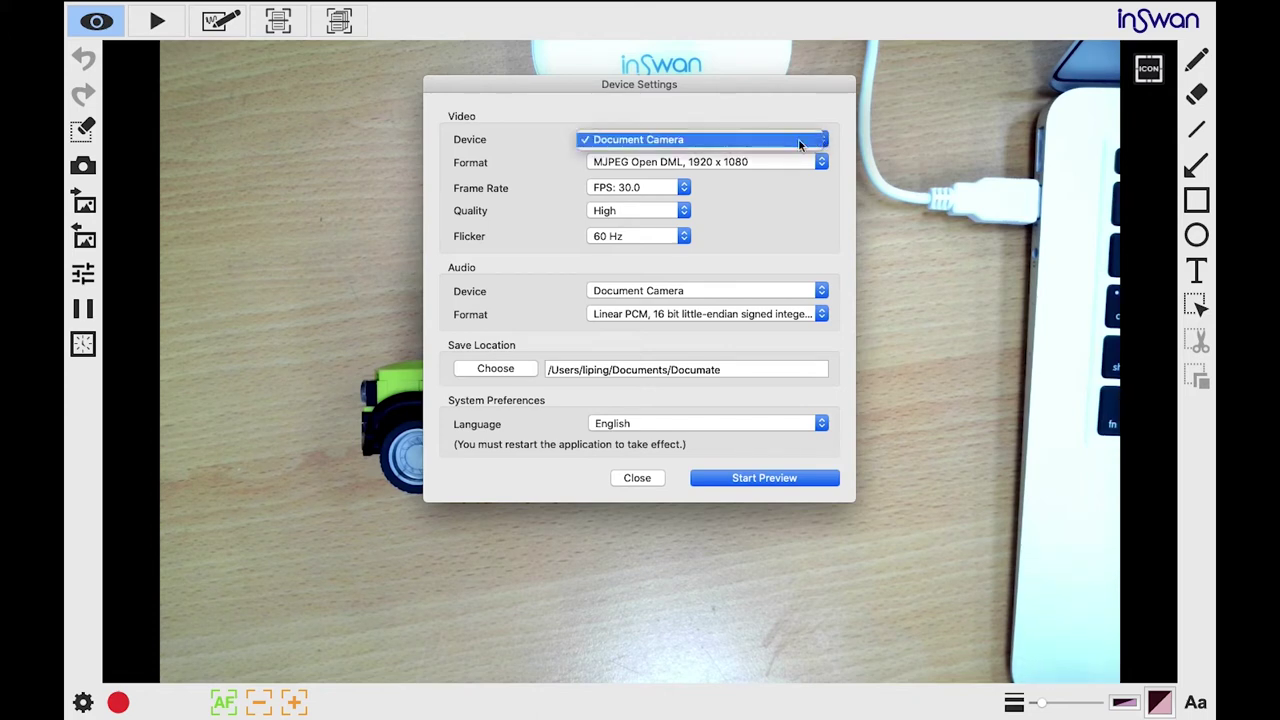
left_click(603, 146)
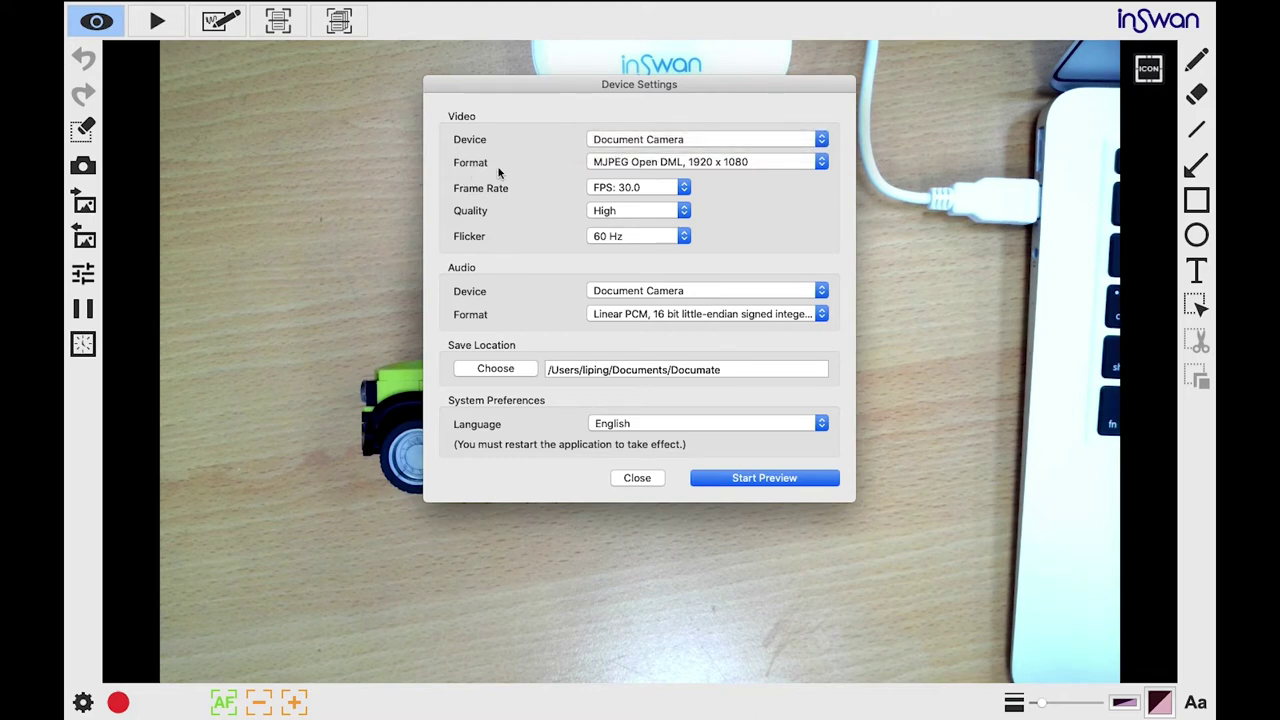
left_click(818, 164)
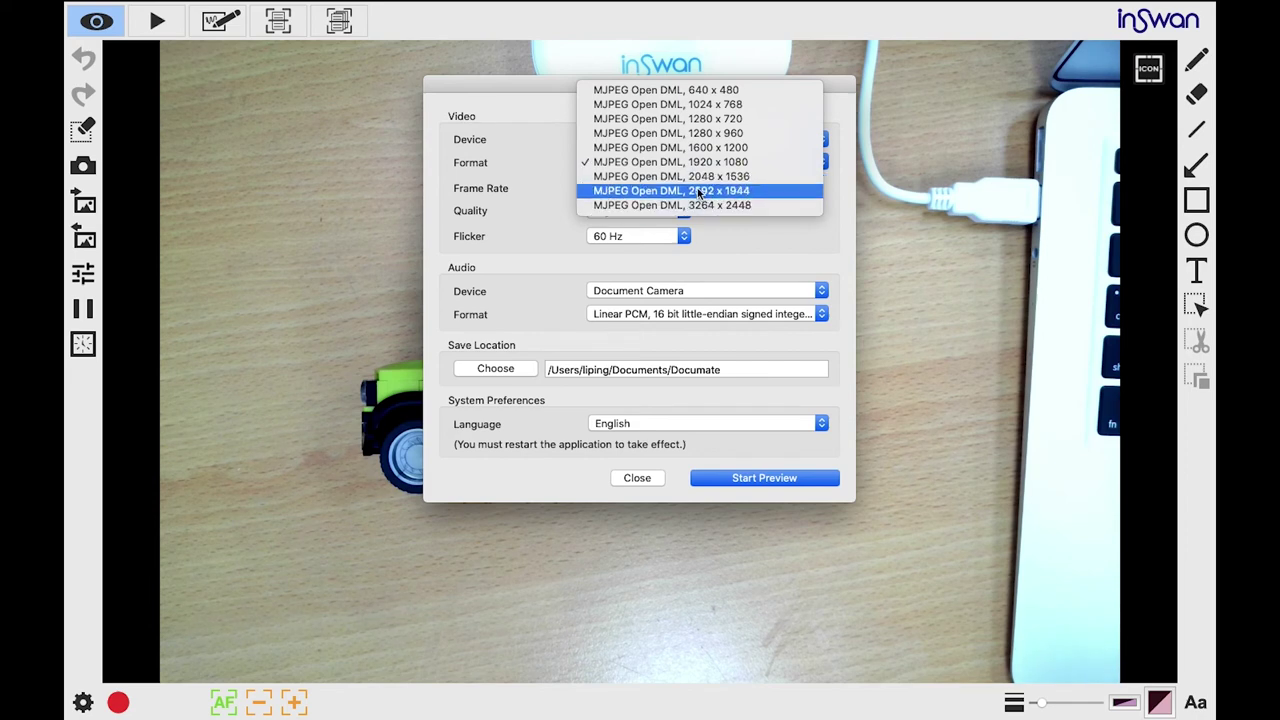
left_click(633, 164)
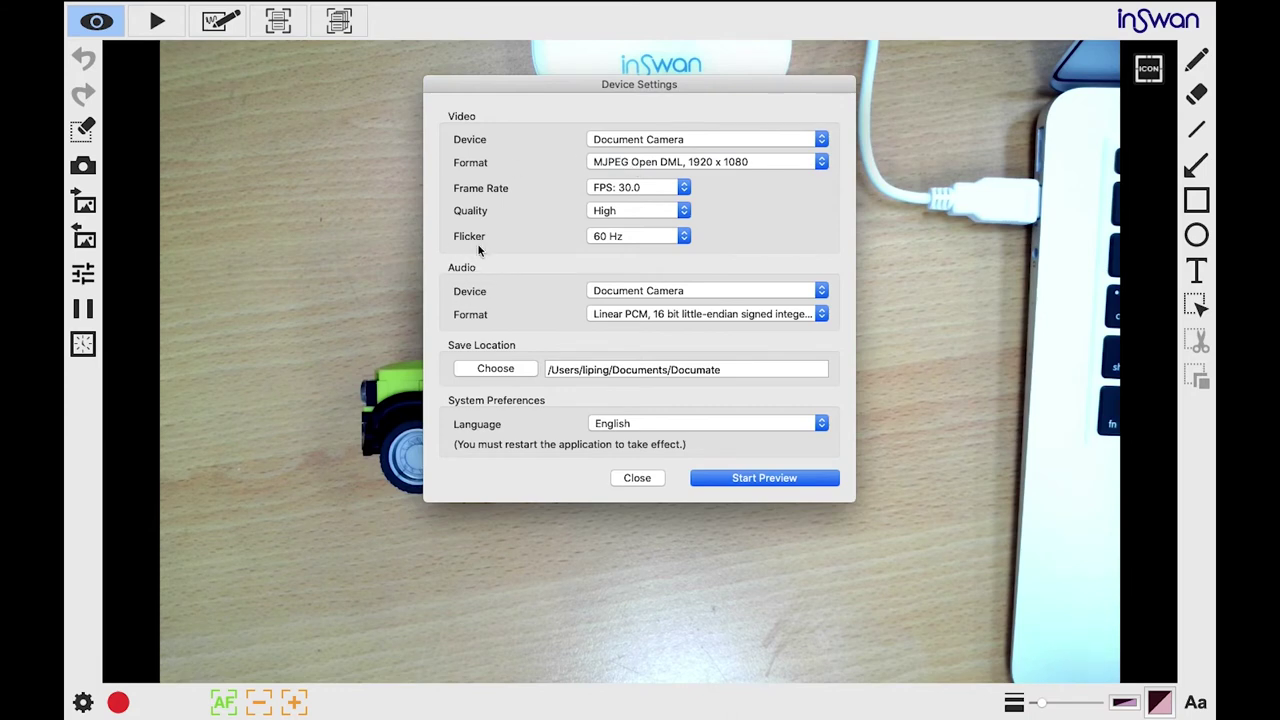
left_click(592, 298)
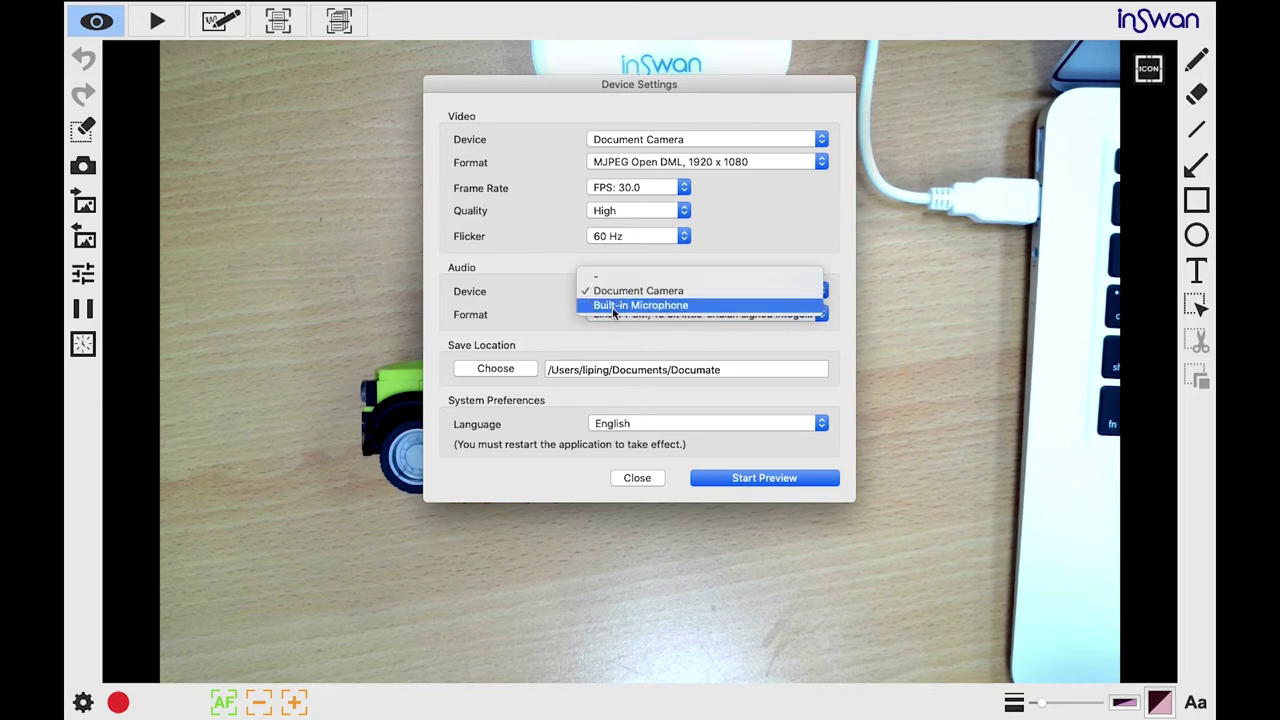
left_click(559, 308)
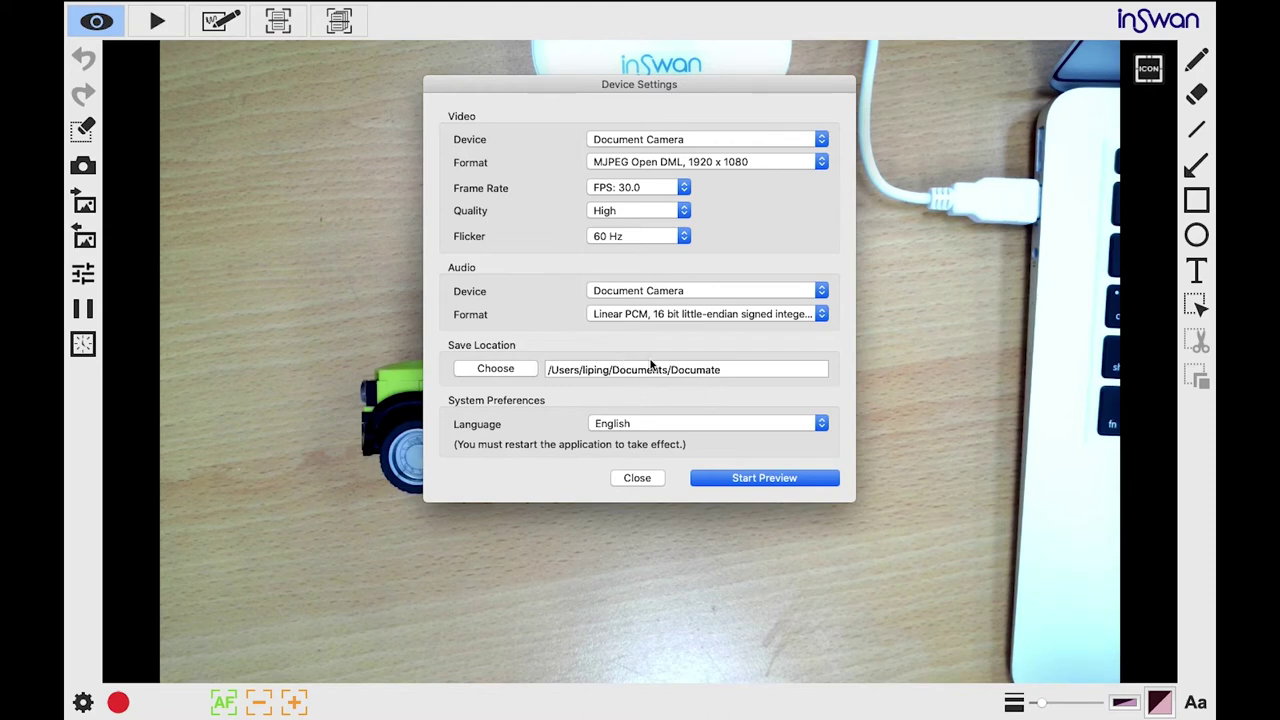
Browse the Desktop and Documents folders as possible save locations, and cancel the folder selection
left_click(493, 369)
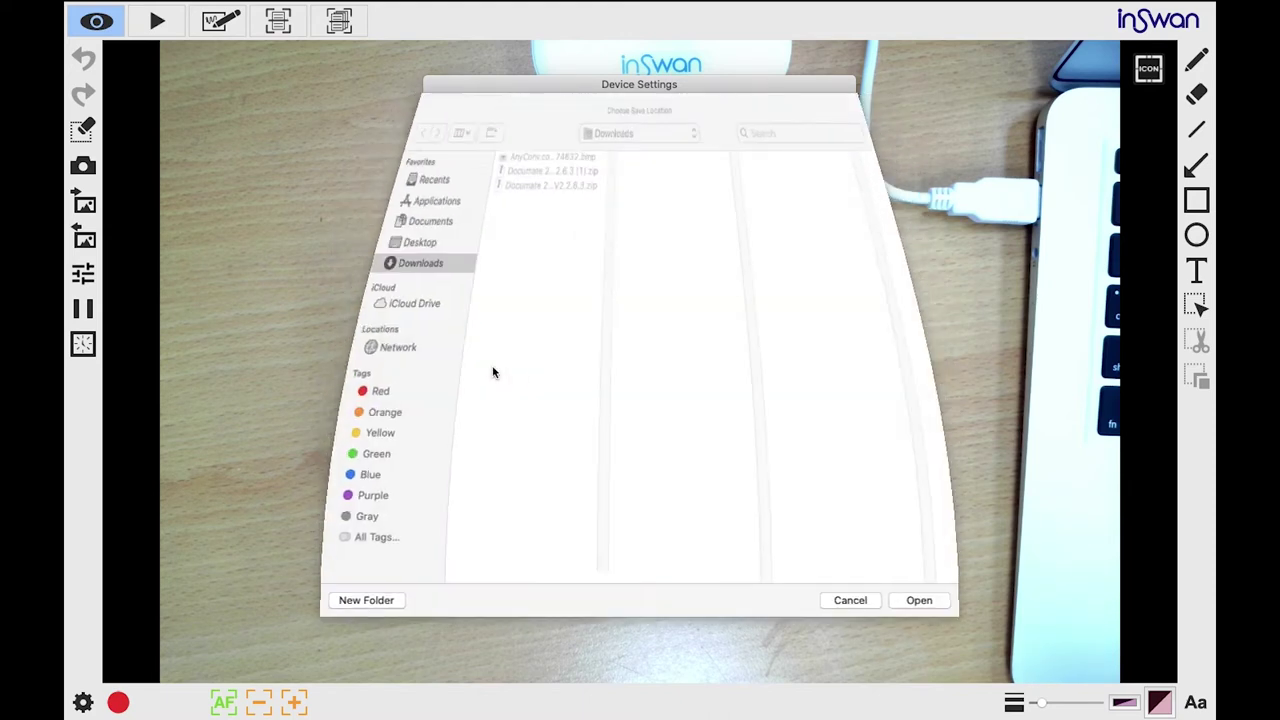
left_click(384, 249)
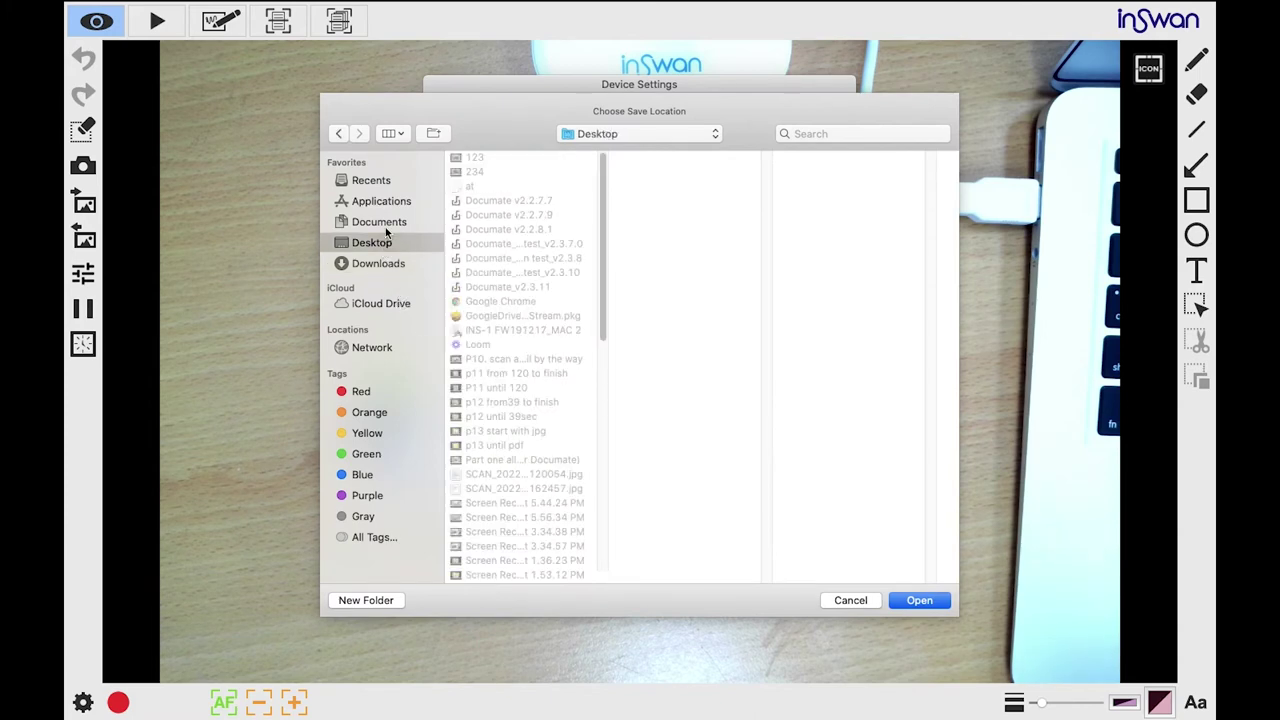
left_click(388, 225)
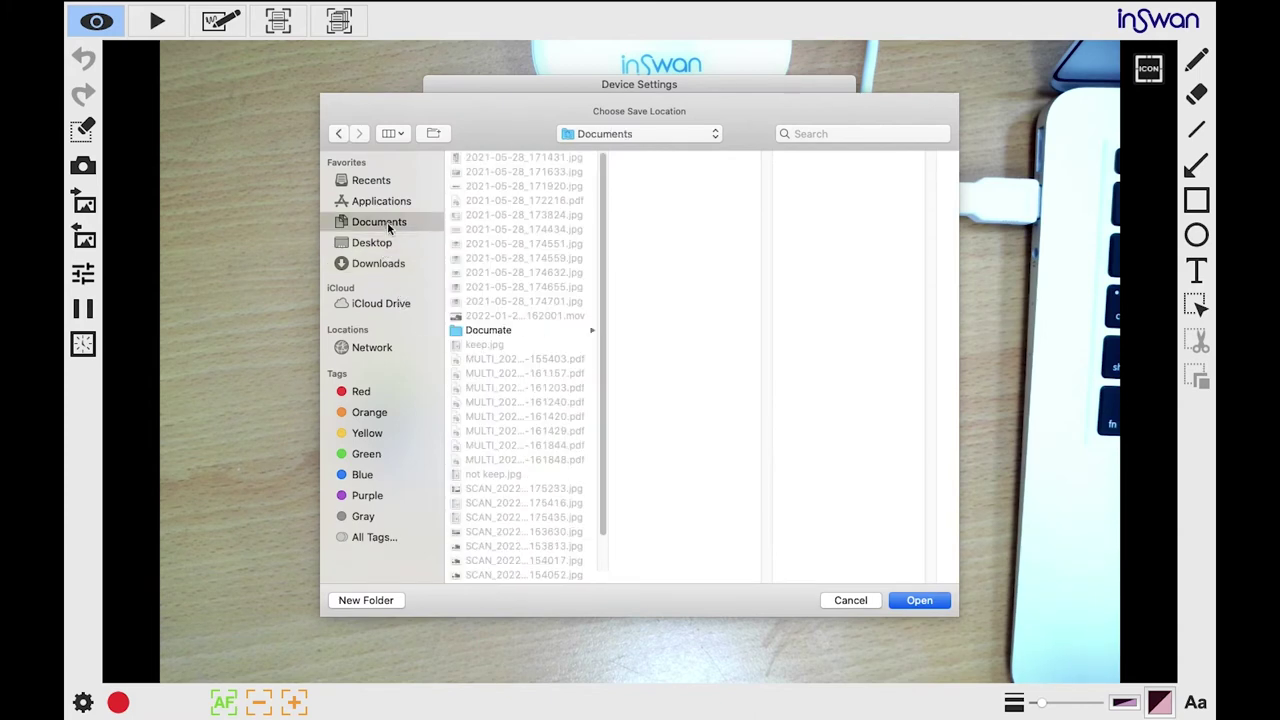
left_click(829, 600)
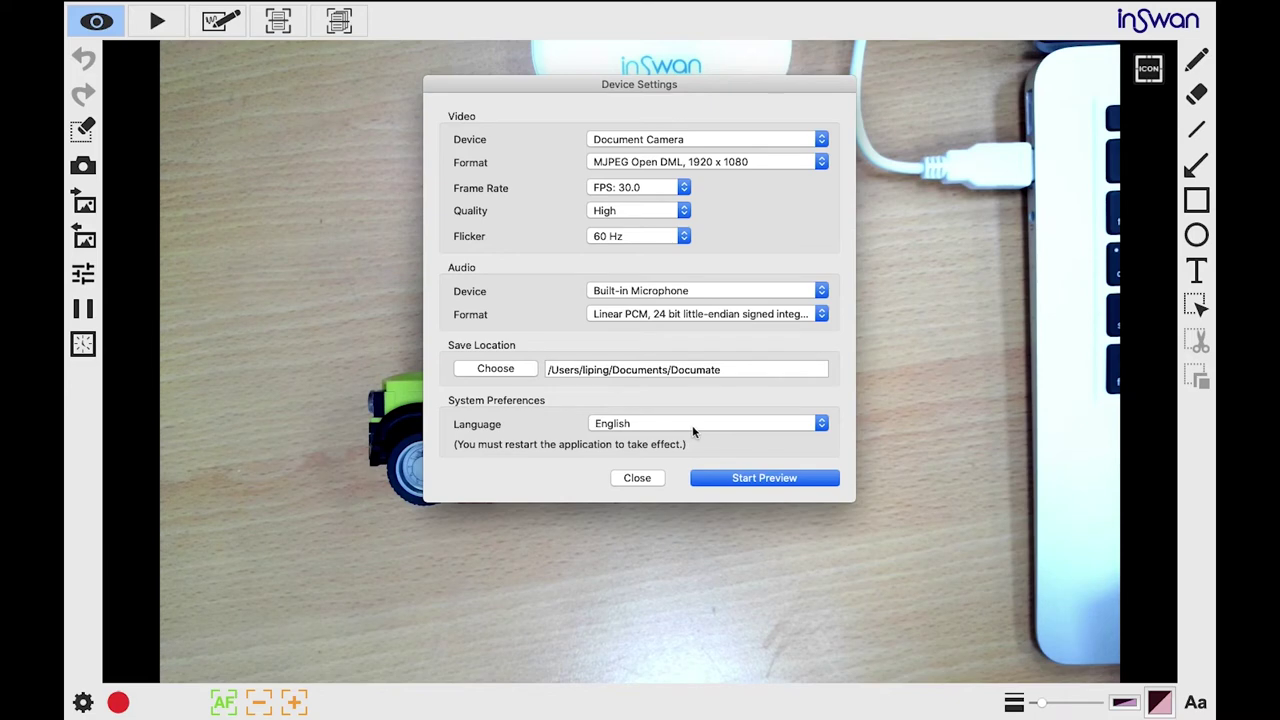
Review the available interface languages, and start the camera preview from the device settings
left_click(822, 424)
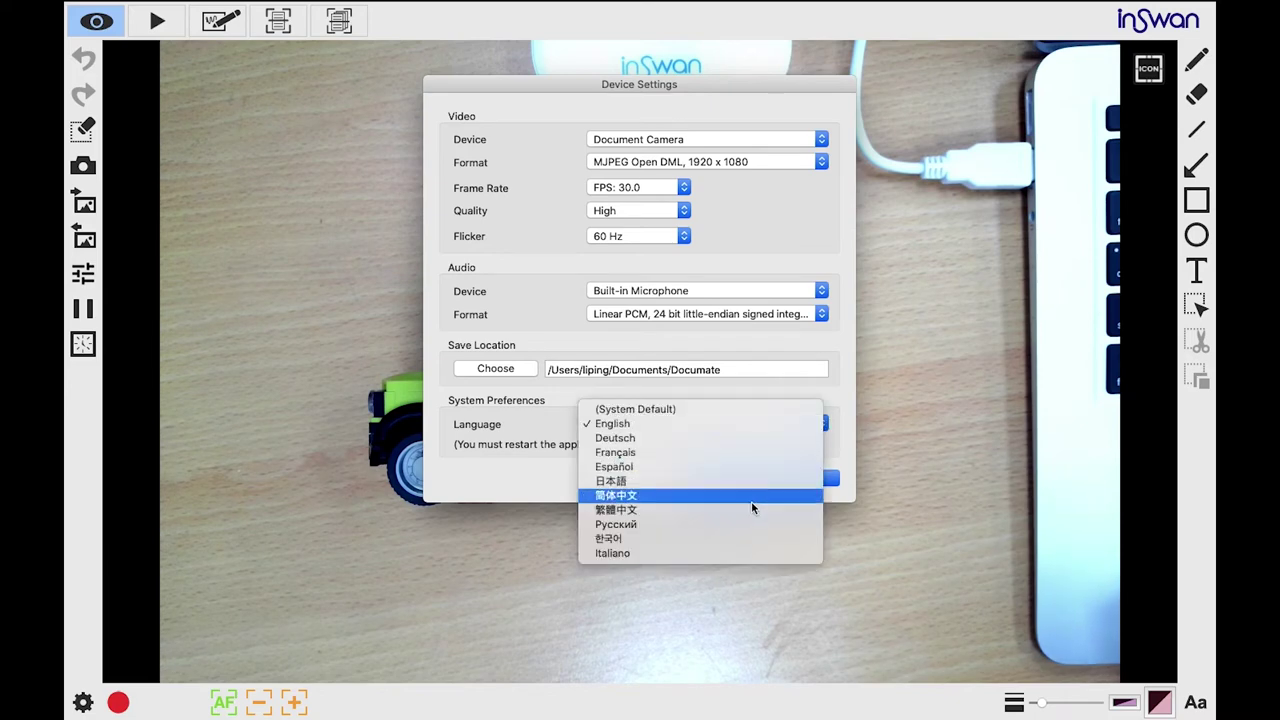
left_click(466, 455)
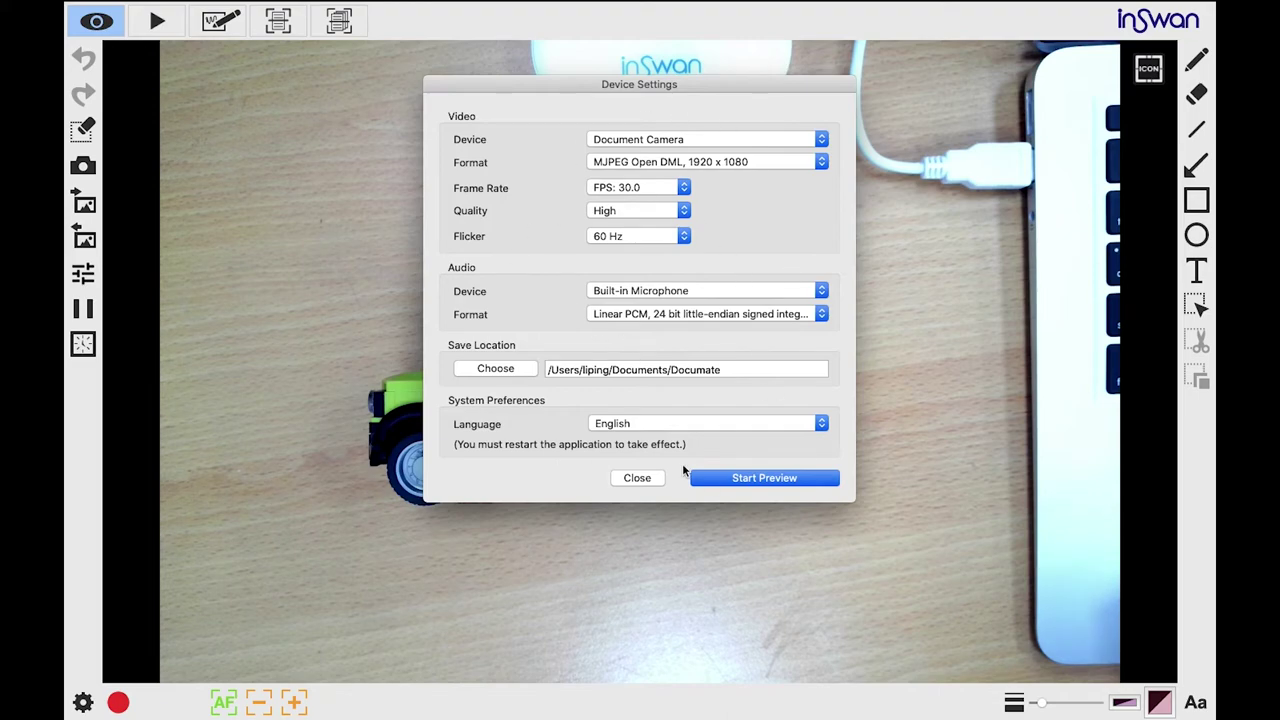
left_click(764, 478)
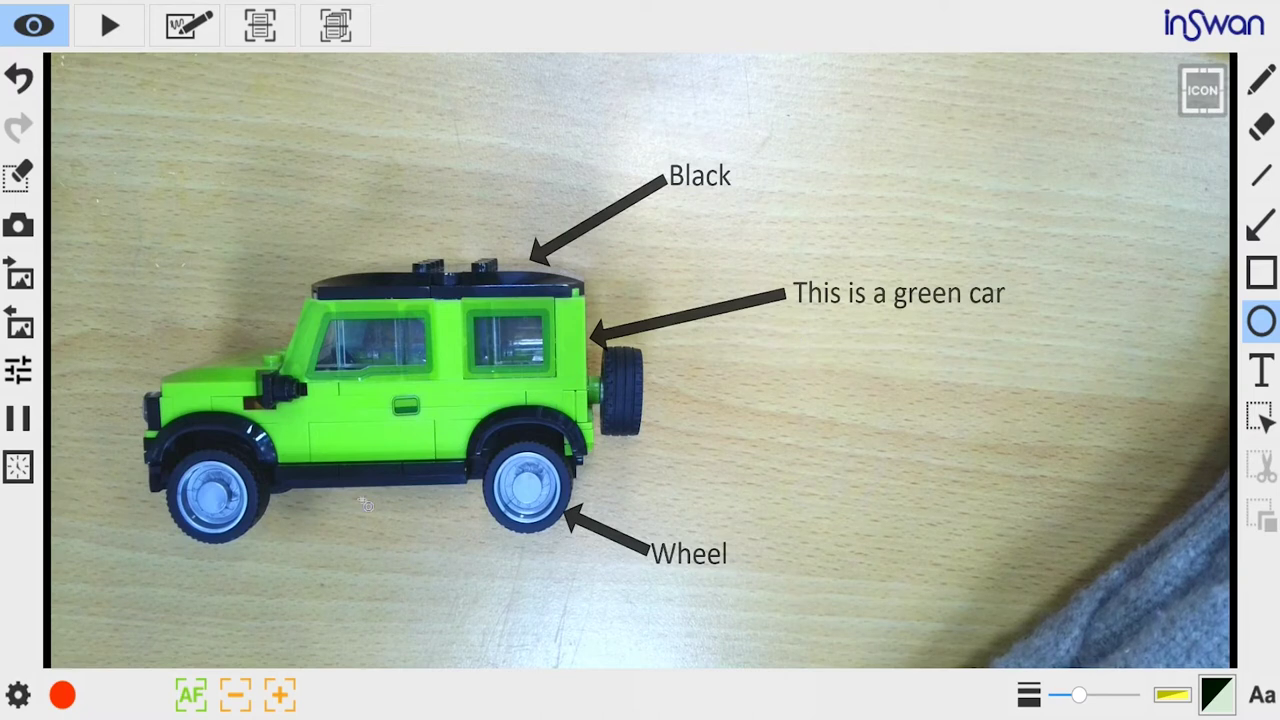
Save a snapshot of the annotated live image of the car, and start a video recording
left_click(16, 224)
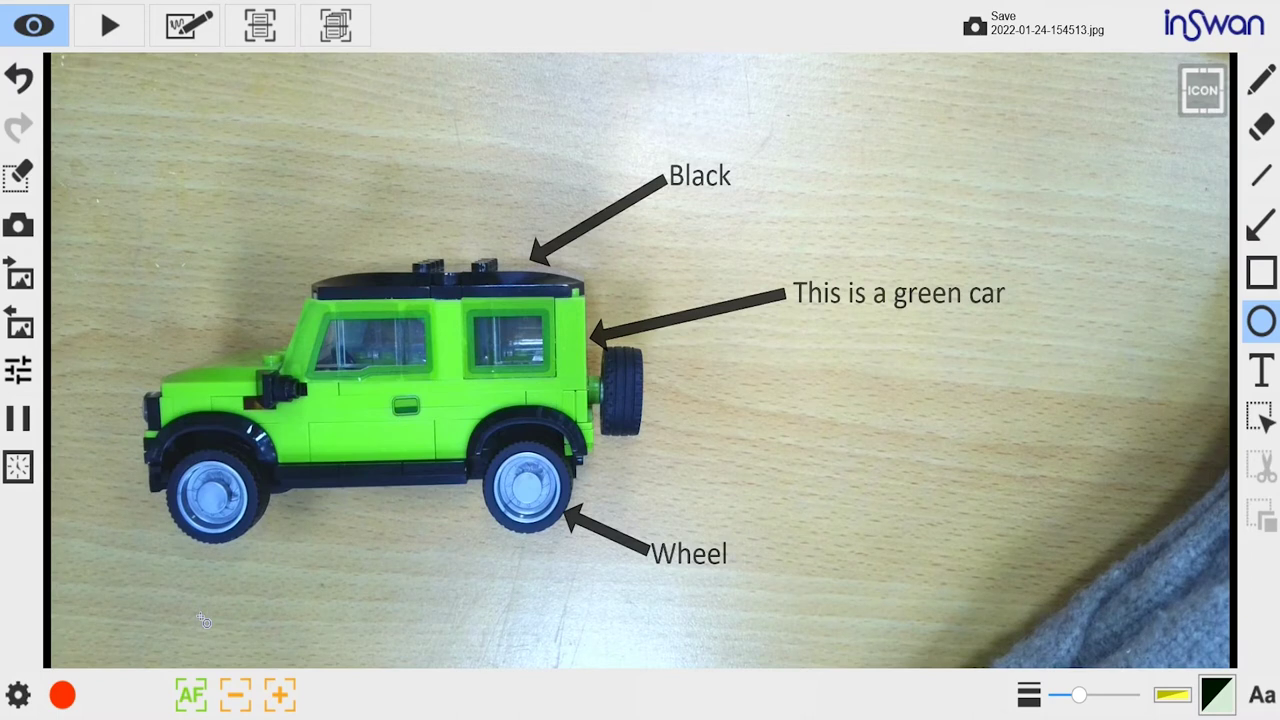
left_click(64, 697)
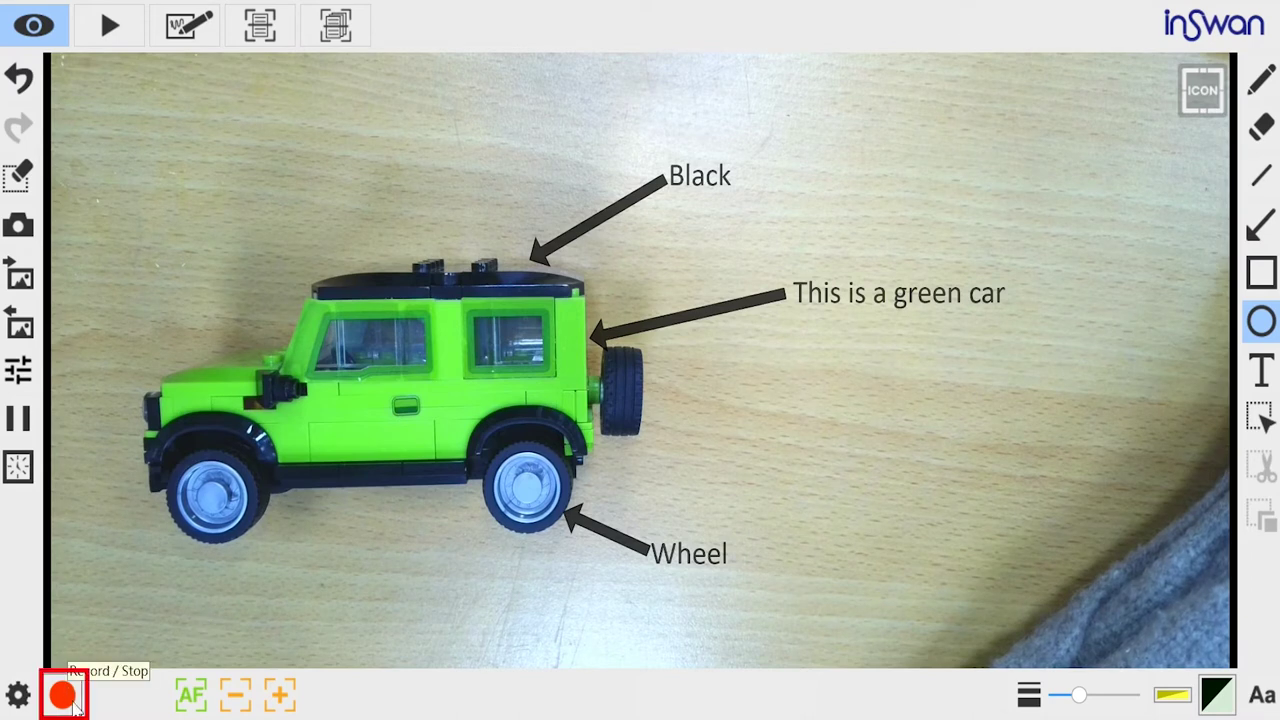
left_click(66, 700)
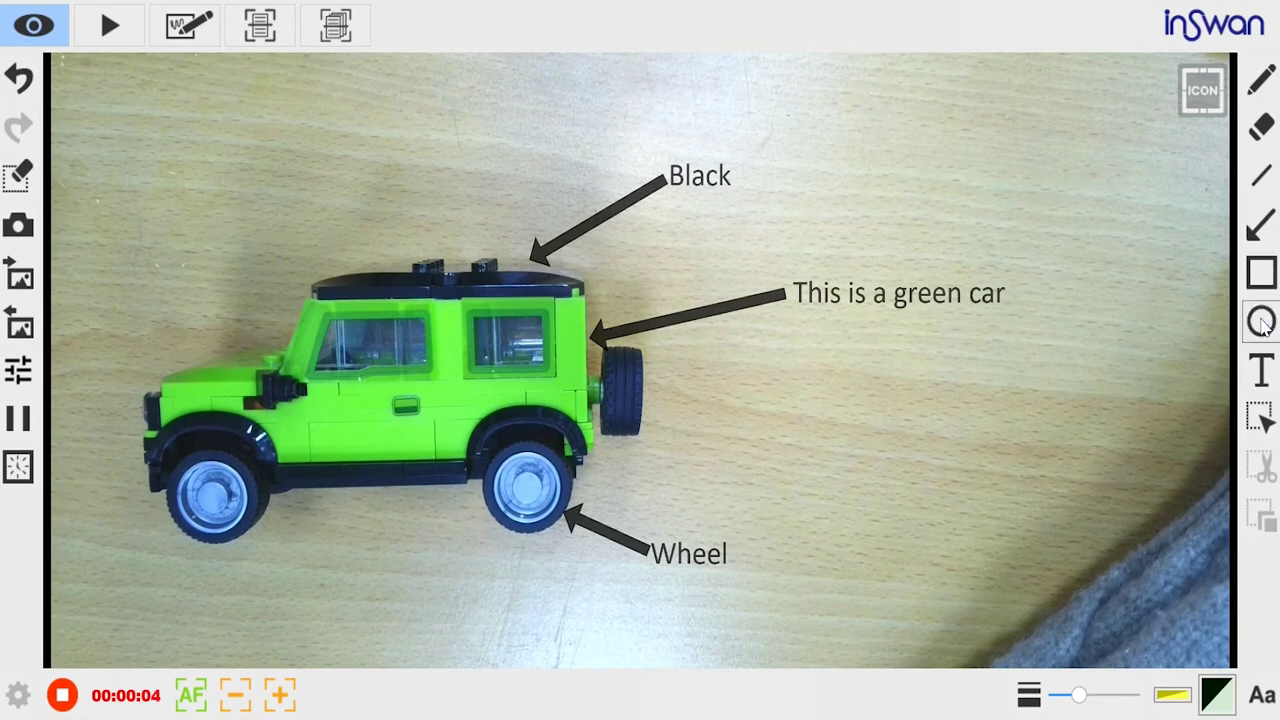
Draw yellow circles around the car's front wheel and its spare wheel while recording
left_click(1261, 321)
mouse_move(116, 406)
left_mouse_down()
mouse_move(298, 588)
mouse_move(321, 584)
left_mouse_up()
left_click_drag(588, 338, 676, 442)
left_click(1261, 330)
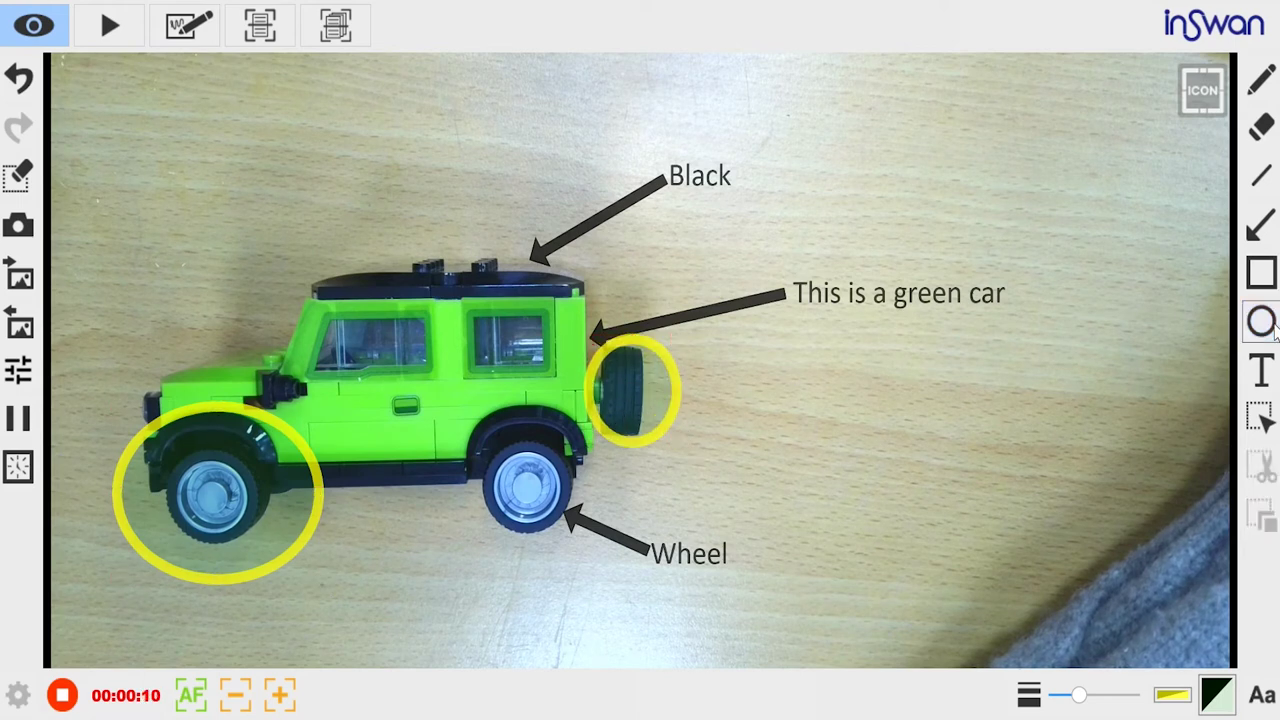
Draw a wavy yellow freehand line above the car's hood, and stop the video recording
left_click(1261, 80)
mouse_move(287, 245)
left_mouse_down()
mouse_move(232, 247)
mouse_move(130, 322)
mouse_move(108, 375)
left_mouse_up()
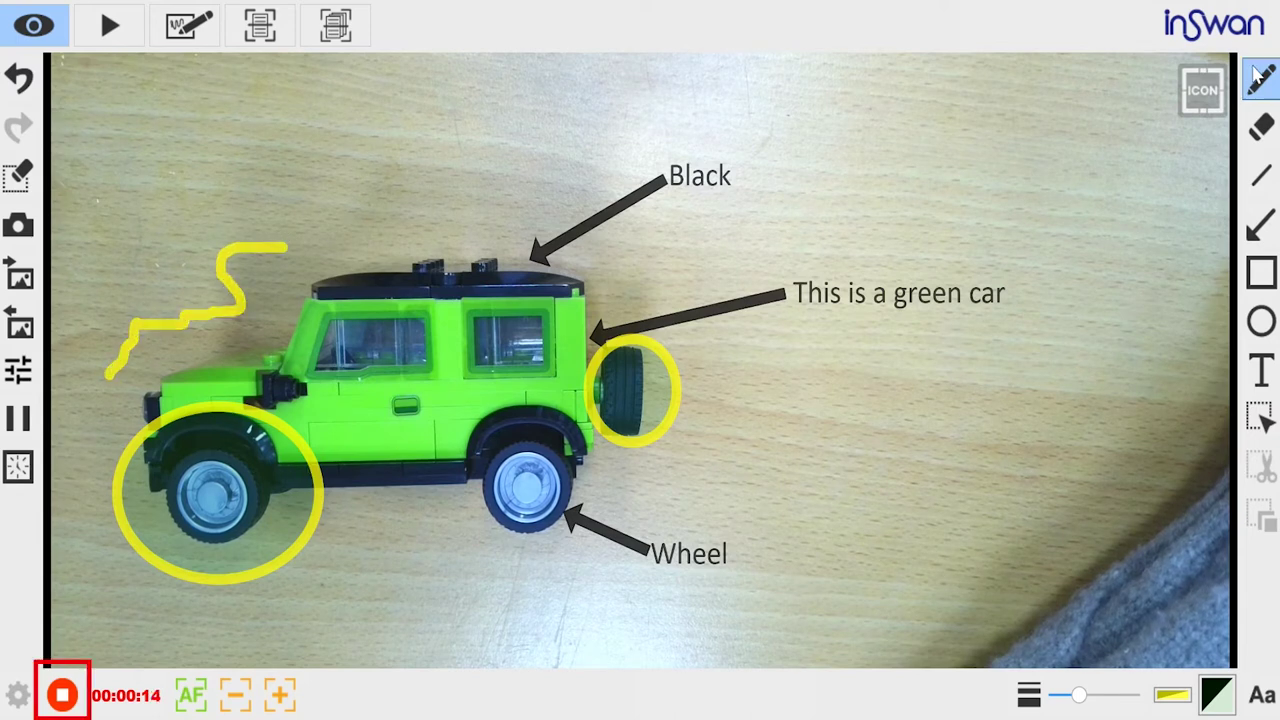
left_click(63, 695)
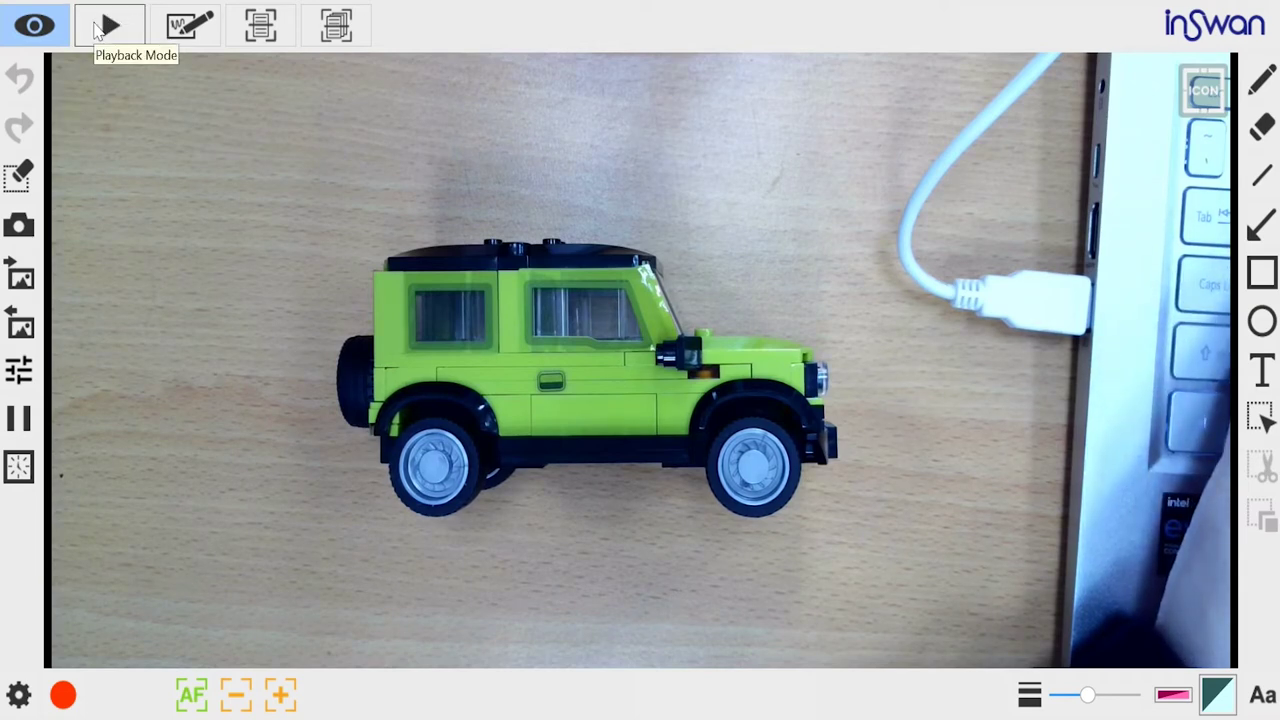
left_click(100, 30)
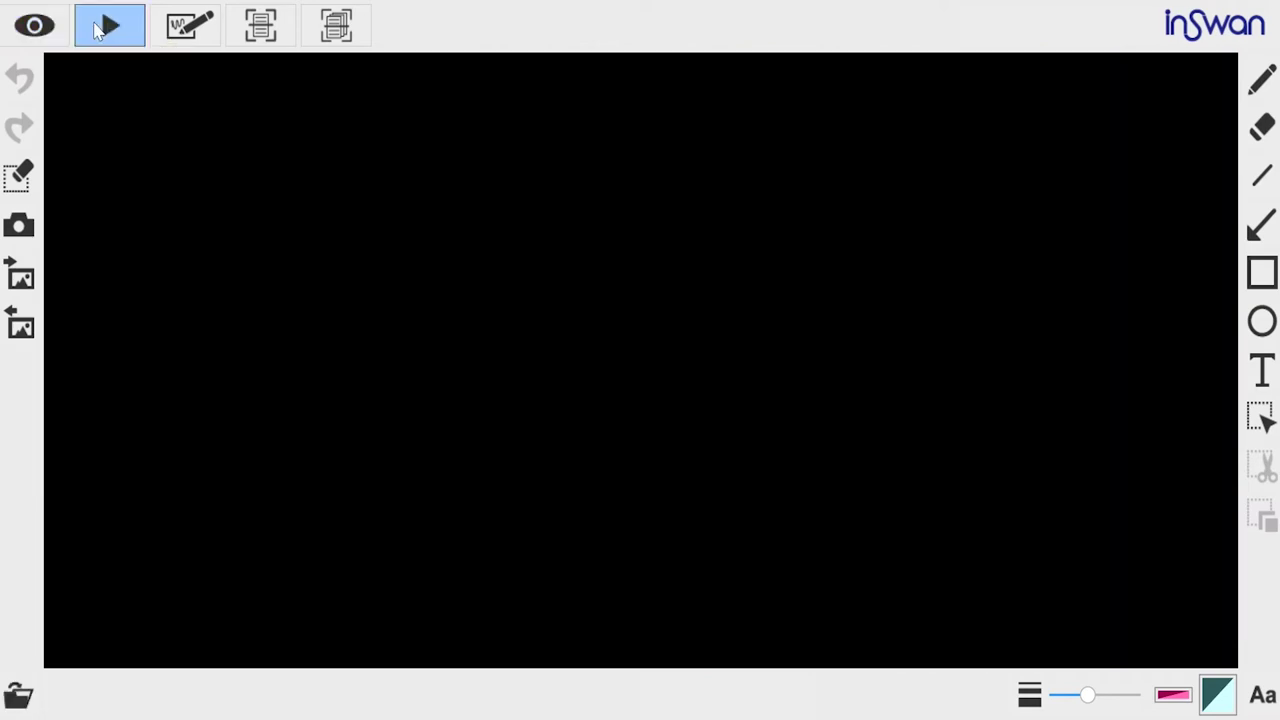
left_click(18, 693)
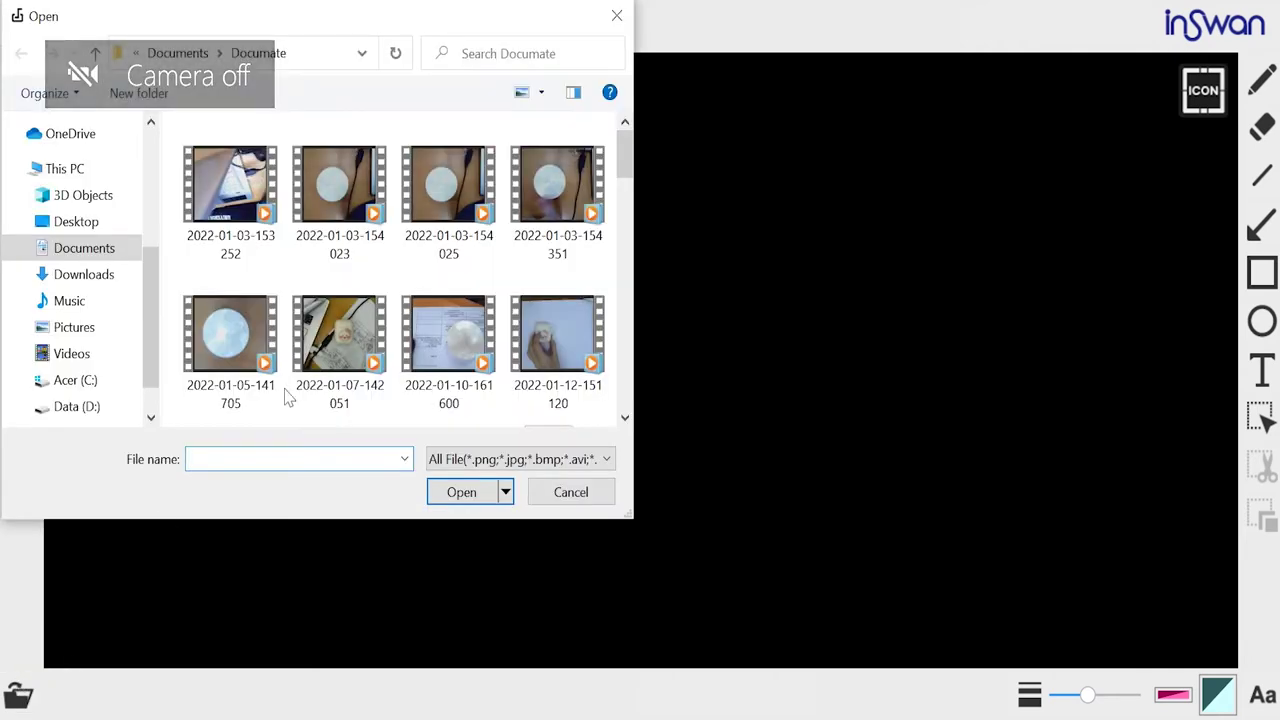
scroll(329, 277, "down", 3)
scroll(329, 277, "down", 2)
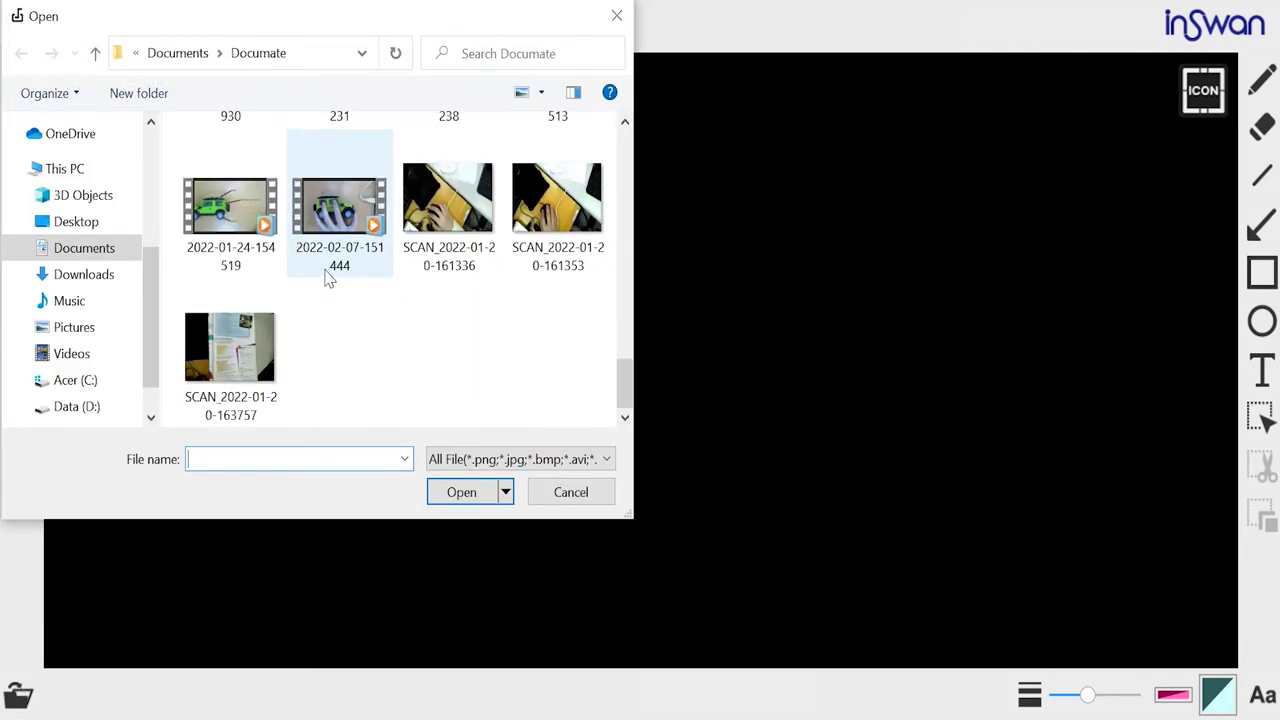
scroll(329, 277, "up", 2)
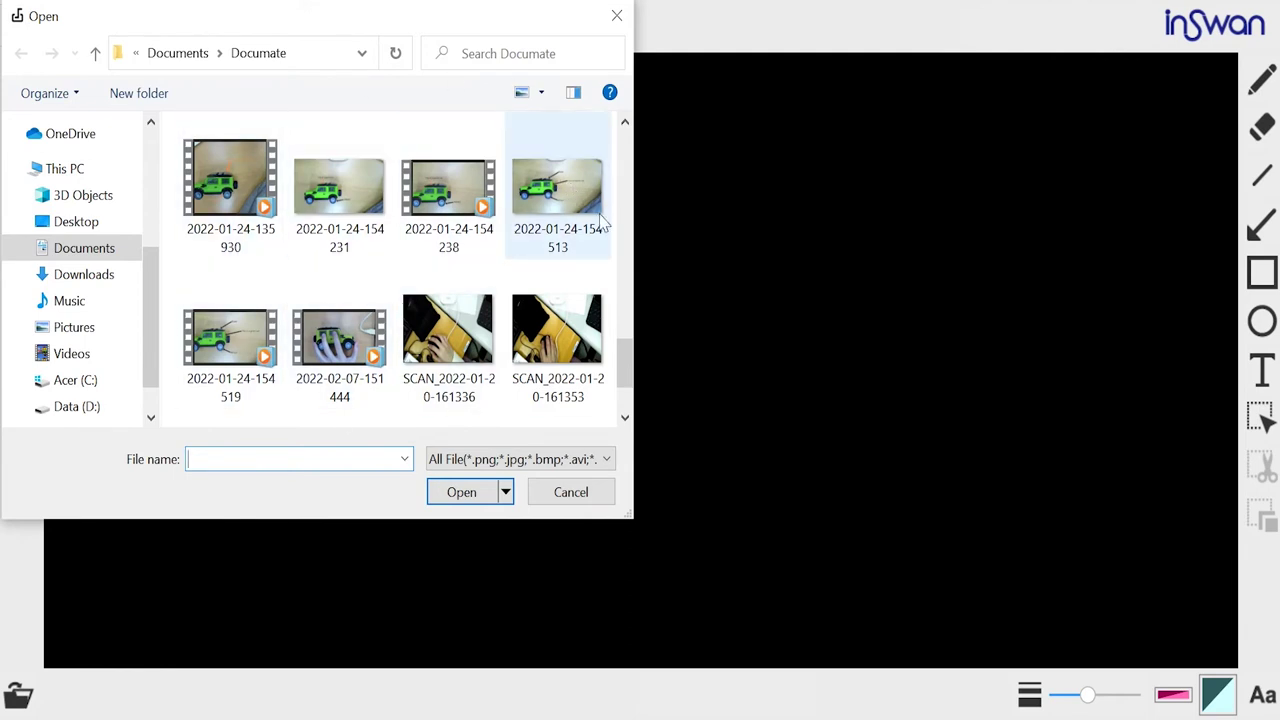
left_click(565, 195)
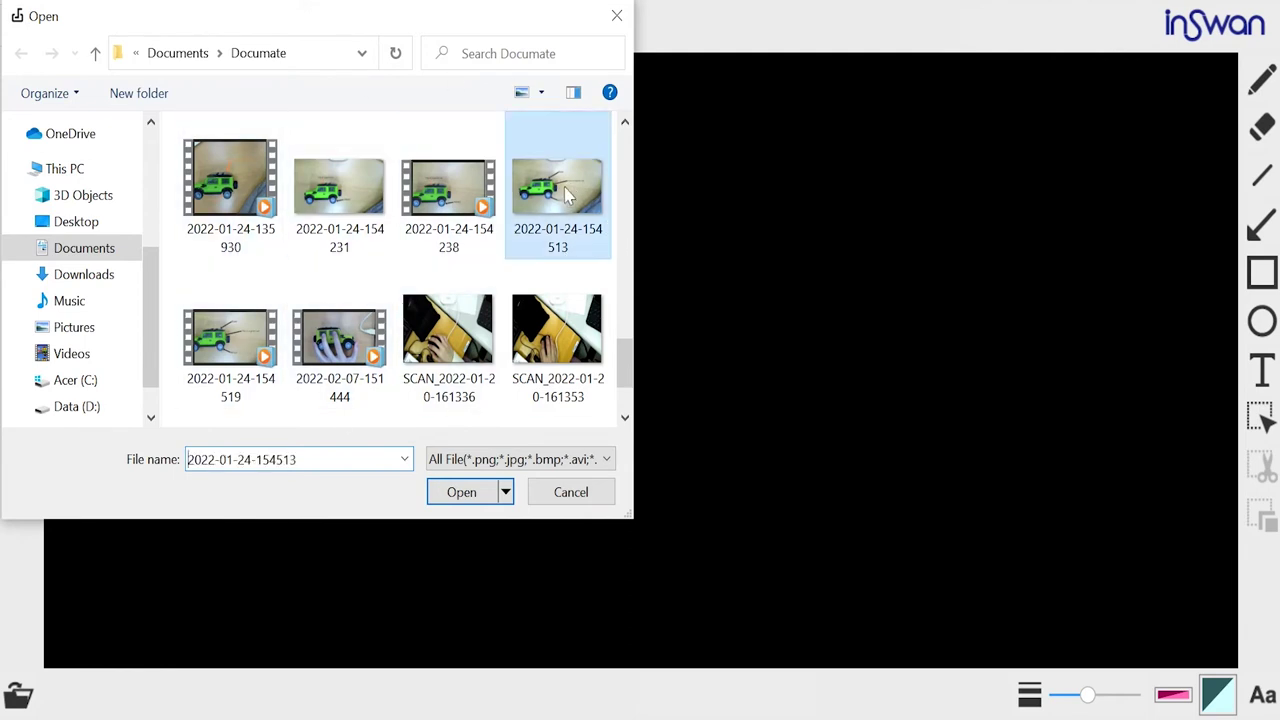
left_click(462, 492)
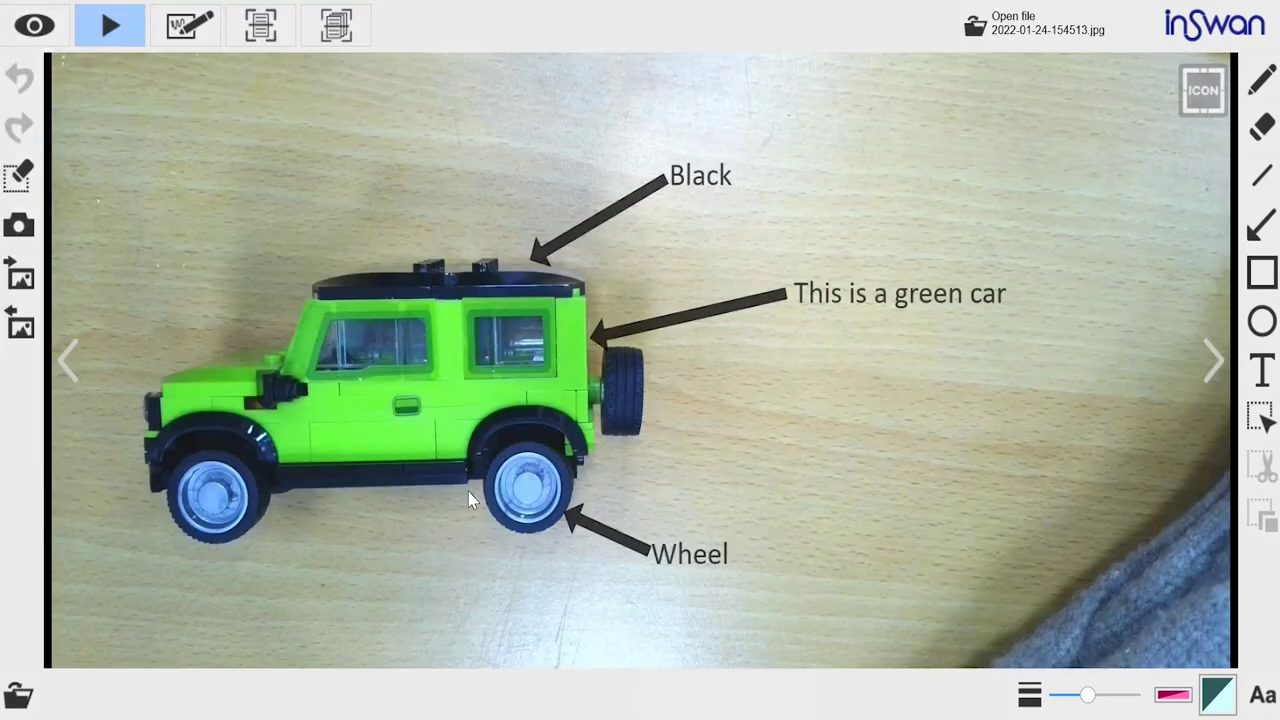
left_click(1262, 225)
left_click_drag(331, 125, 372, 270)
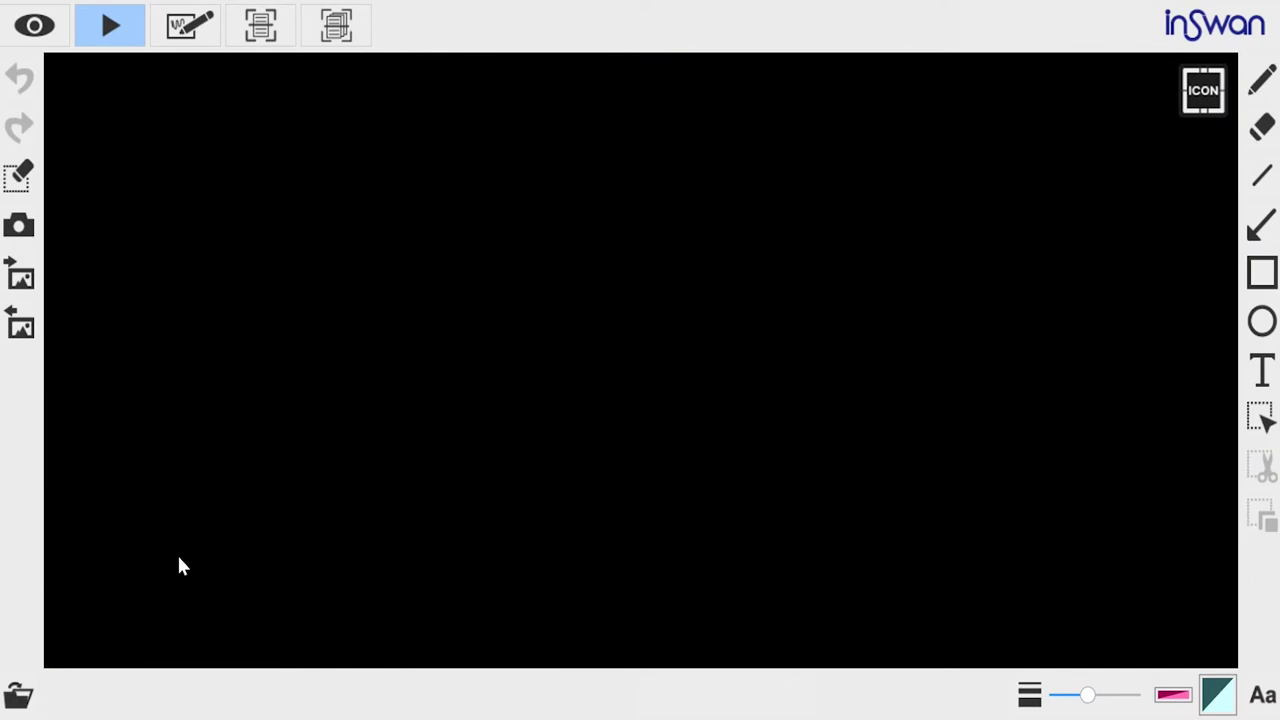
left_click(18, 695)
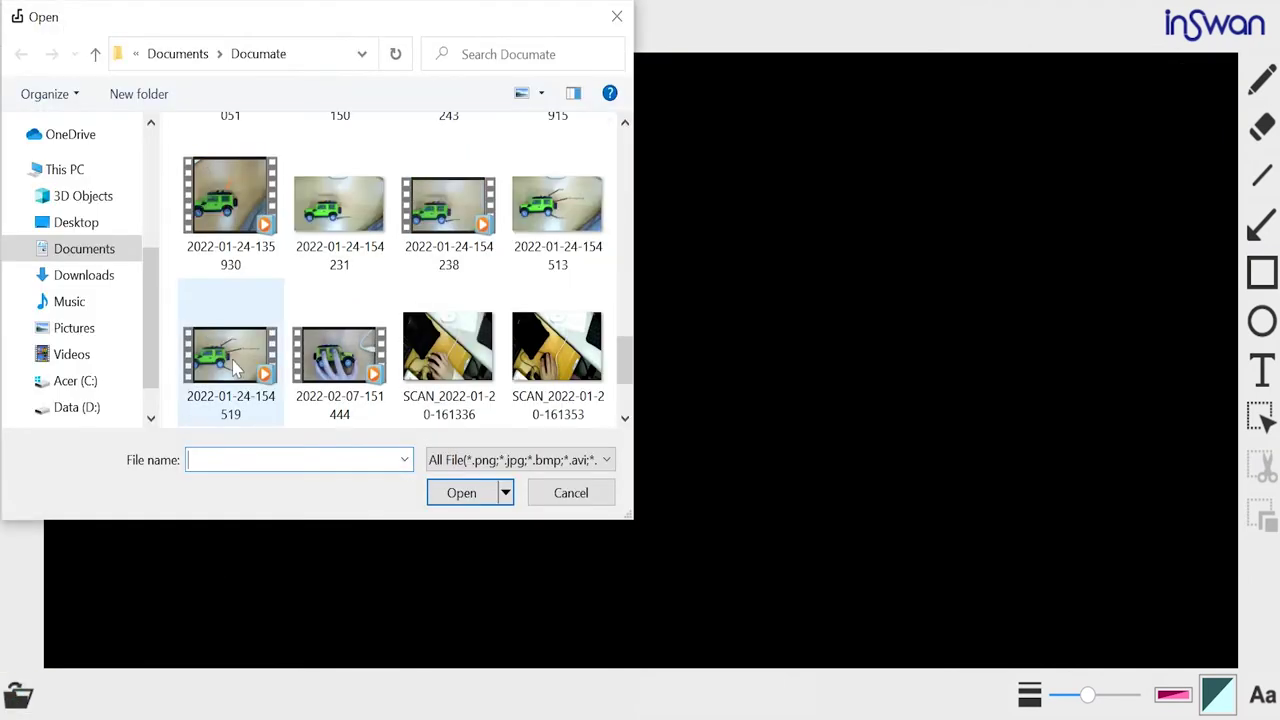
left_click(232, 366)
left_click(462, 493)
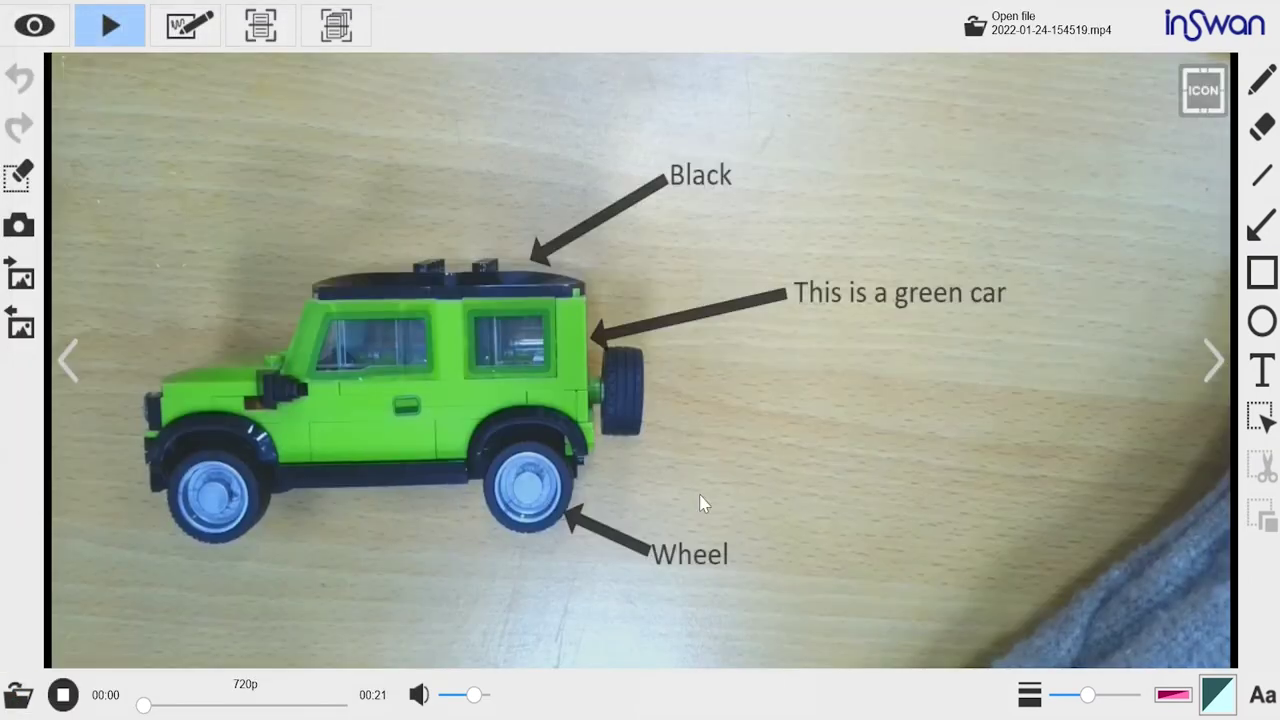
Draw a pink arrow pointing down at the car's roof over the playing video, and adjust the playback volume
left_click(1261, 224)
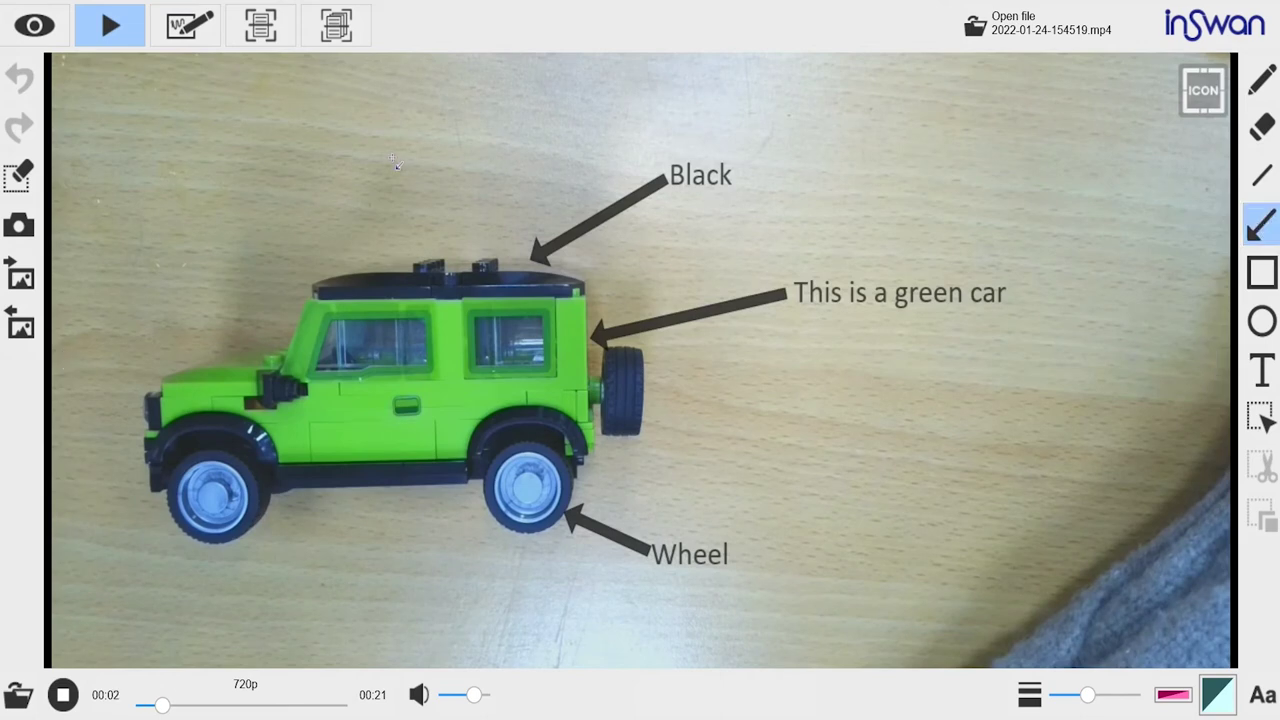
left_click_drag(362, 157, 370, 266)
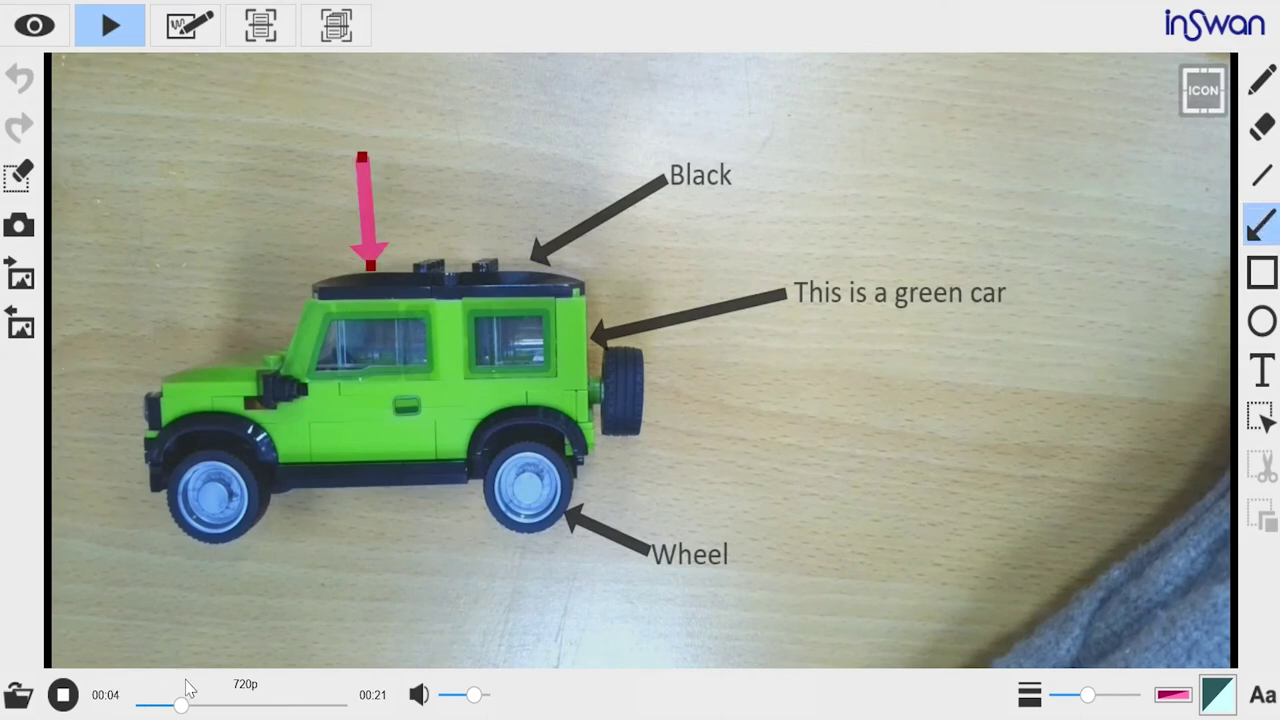
left_click(63, 697)
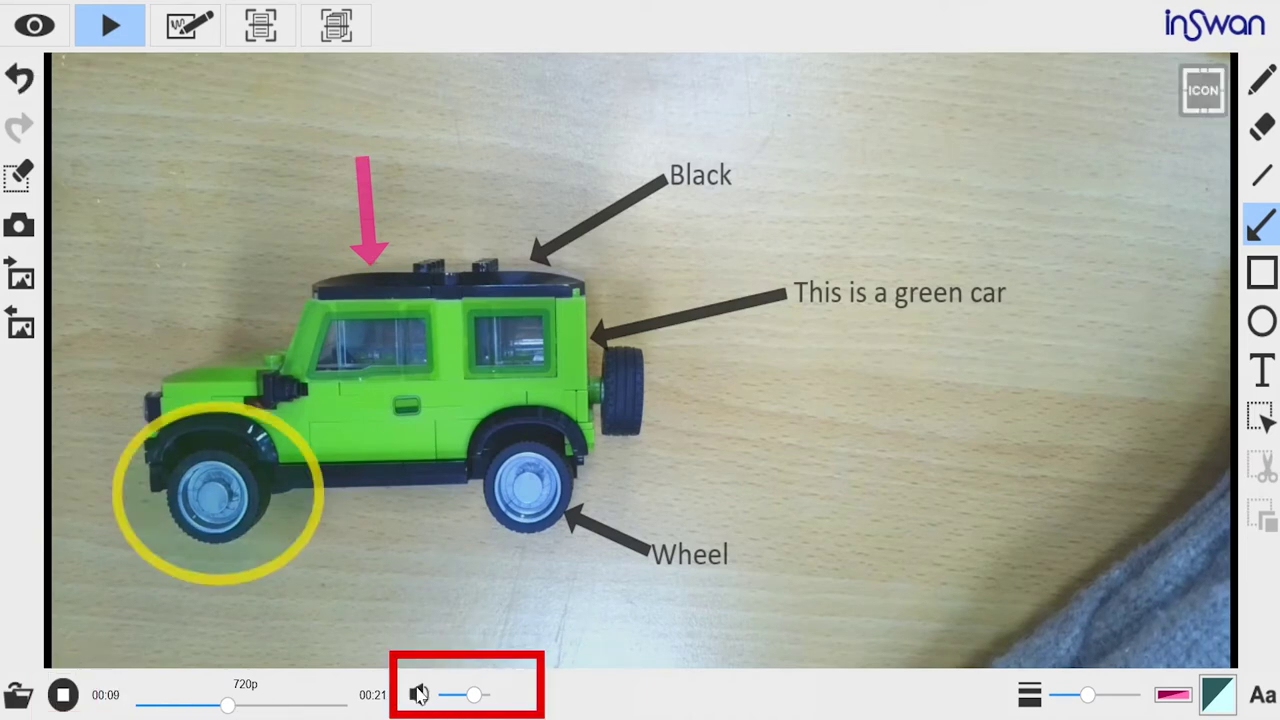
mouse_move(474, 694)
left_mouse_down()
mouse_move(436, 705)
mouse_move(491, 700)
mouse_move(450, 705)
mouse_move(480, 708)
left_mouse_up()
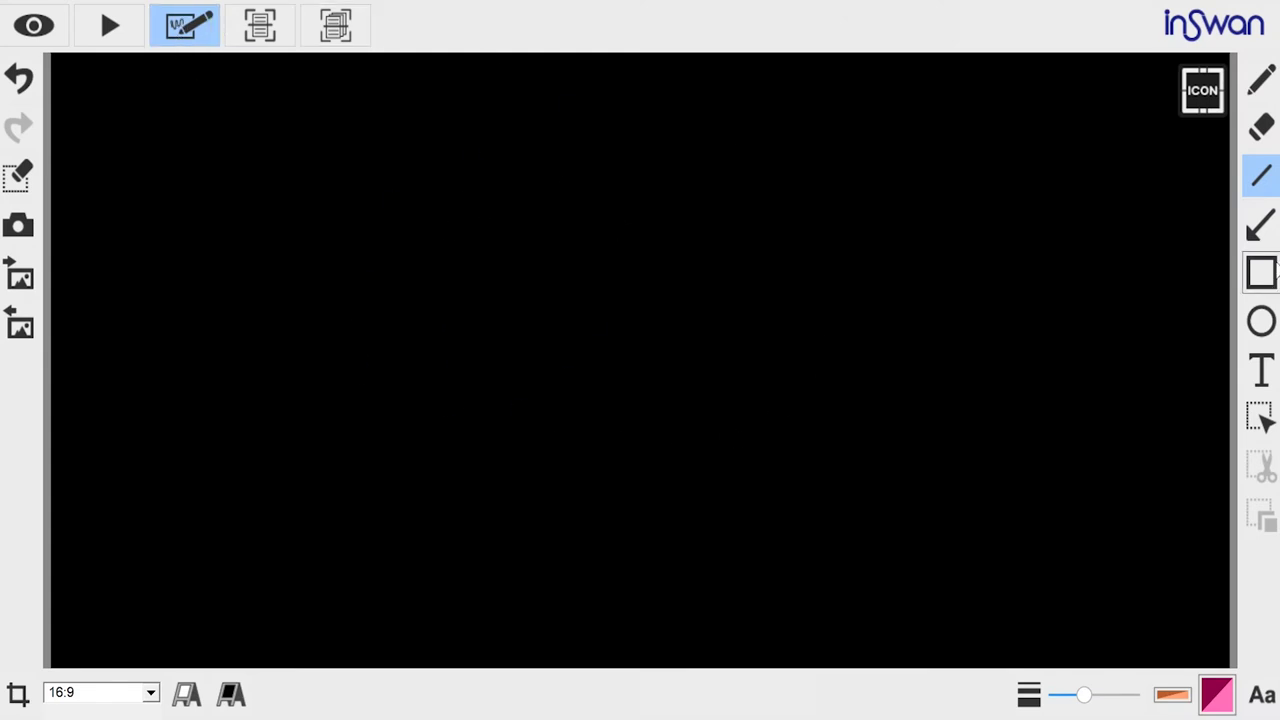
Draw an orange straight line and an orange horizontal arrow beside it near the top of the black whiteboard
left_click(1261, 176)
mouse_move(198, 141)
left_mouse_down()
mouse_move(530, 108)
mouse_move(885, 107)
left_mouse_up()
left_click(1261, 226)
Change the arrow's colour to the basic green with RGB 0, 255, 0
left_click(1172, 695)
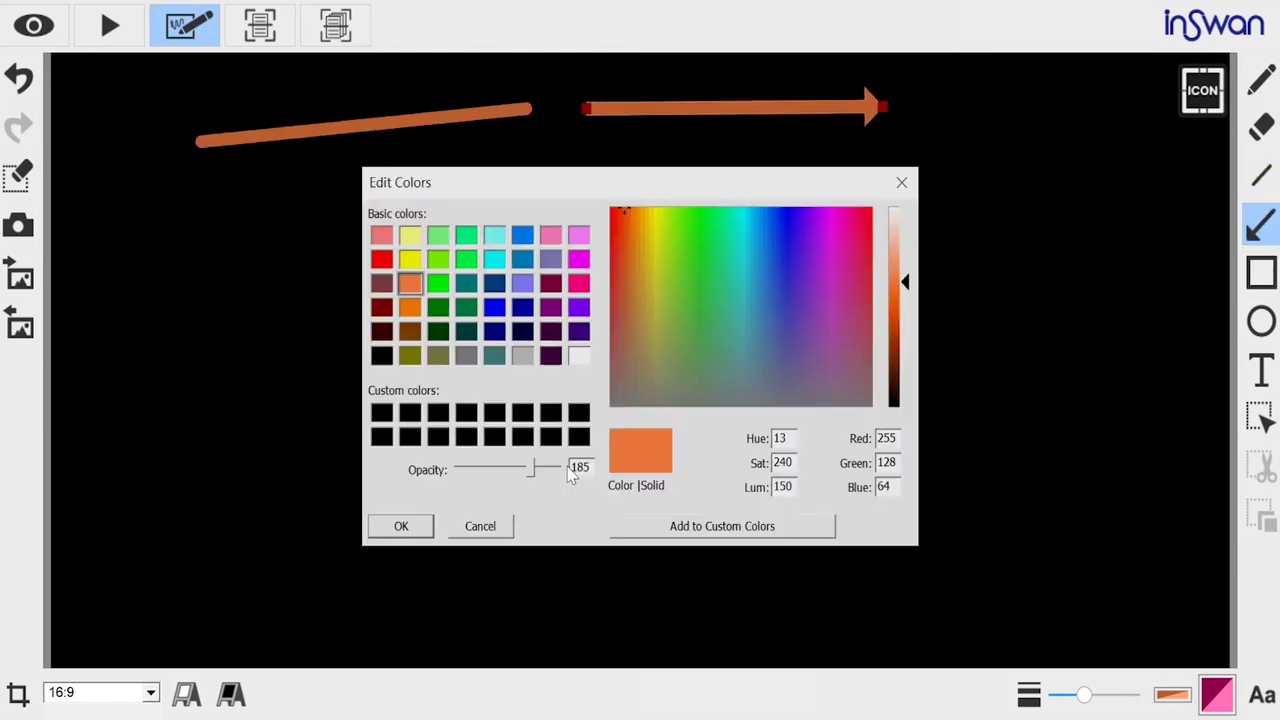
left_click(437, 283)
left_click(400, 527)
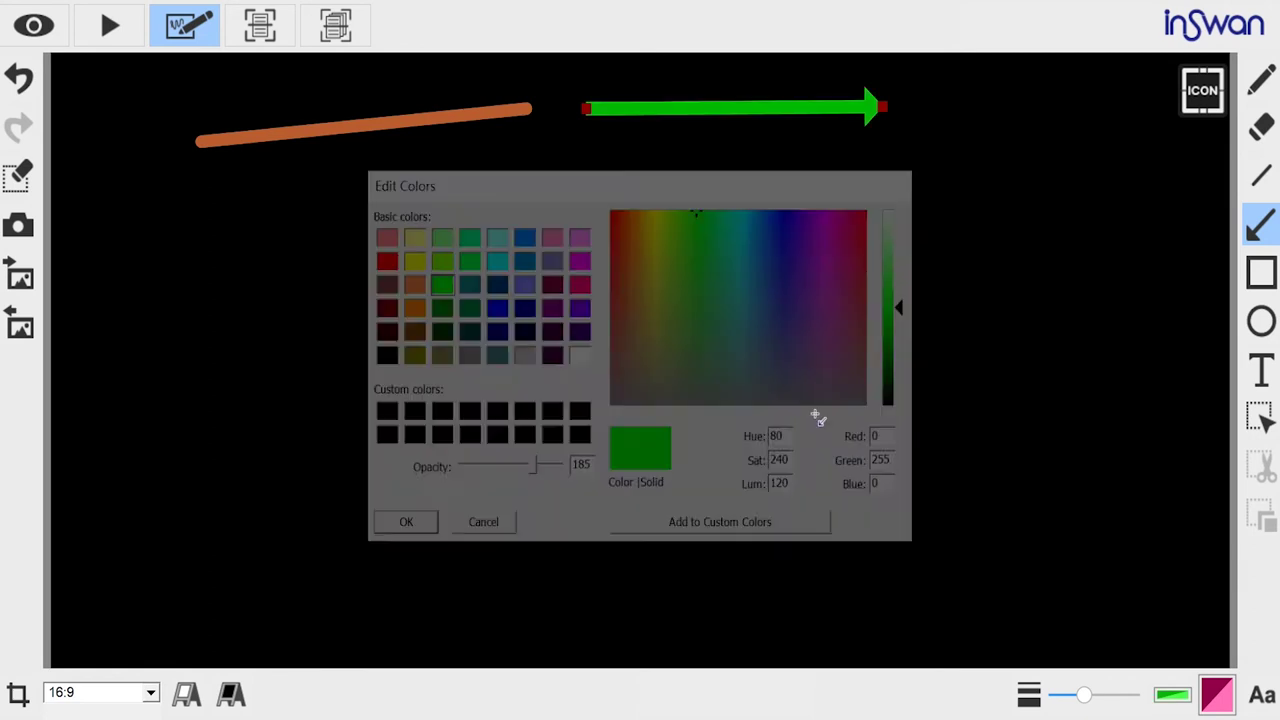
Draw a green-outlined, magenta-filled rectangle below the orange line and an ellipse below the green arrow
left_click(1261, 272)
left_click_drag(276, 177, 446, 276)
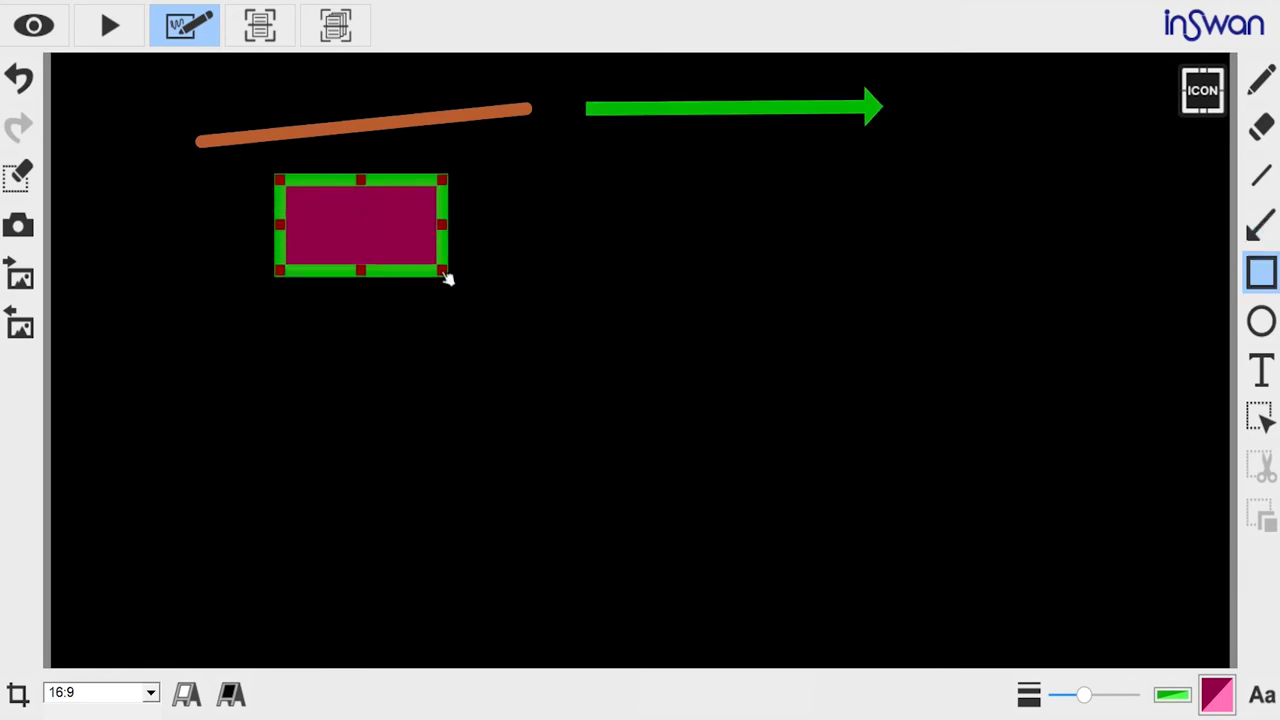
left_click(1261, 321)
left_click_drag(617, 216, 790, 336)
Give the ellipse a light green fill (RGB 128, 255, 128), an orange outline (RGB 255, 128, 0) and a thicker line
left_click(1217, 695)
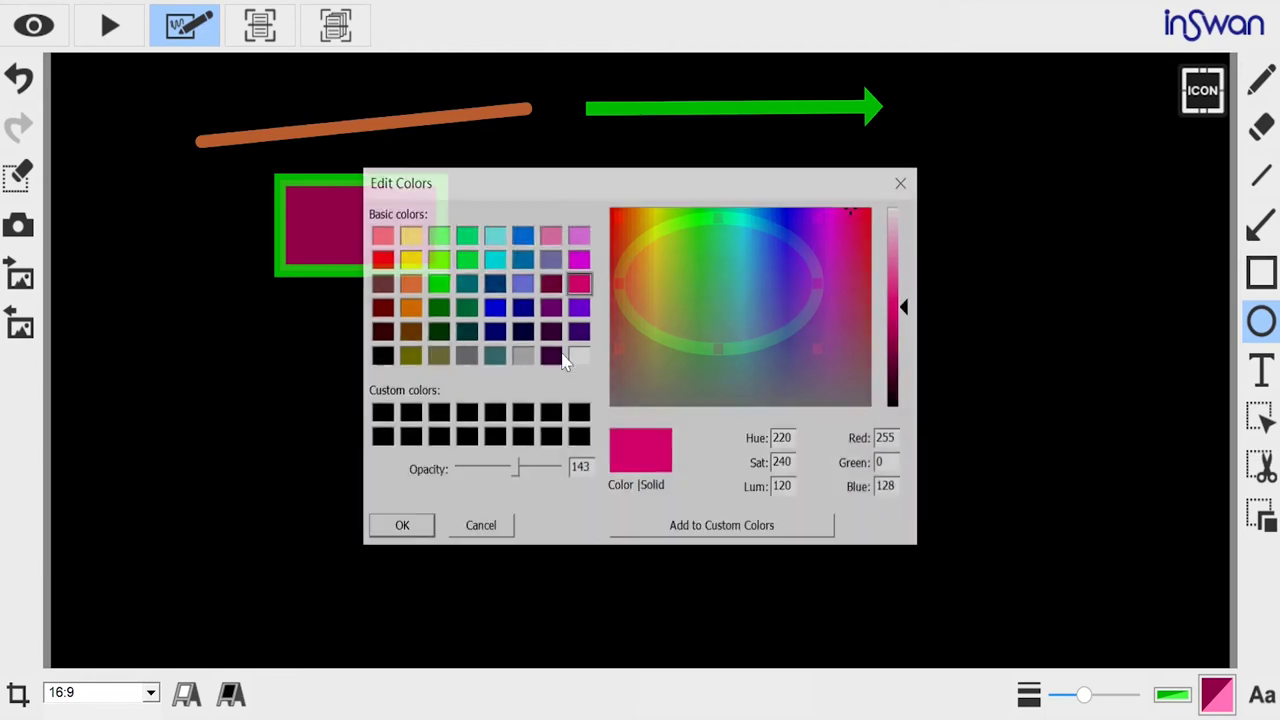
left_click(437, 234)
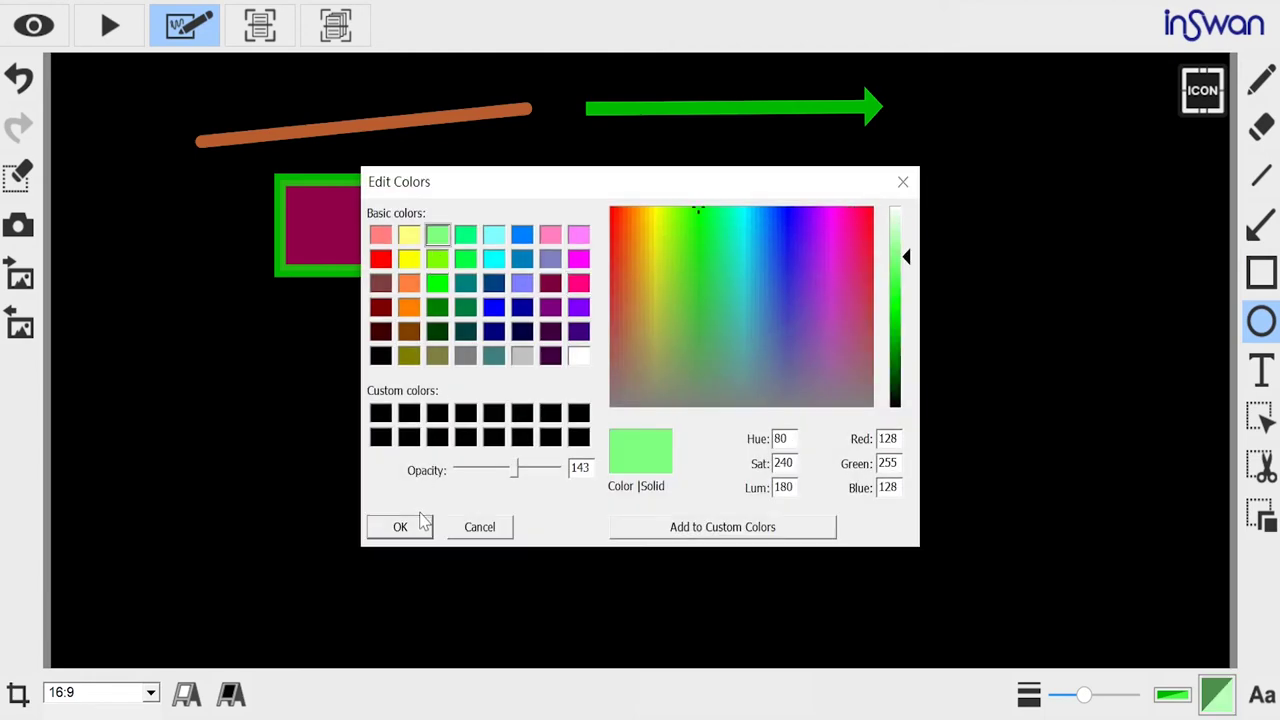
left_click(422, 522)
left_click(1172, 694)
left_click(409, 307)
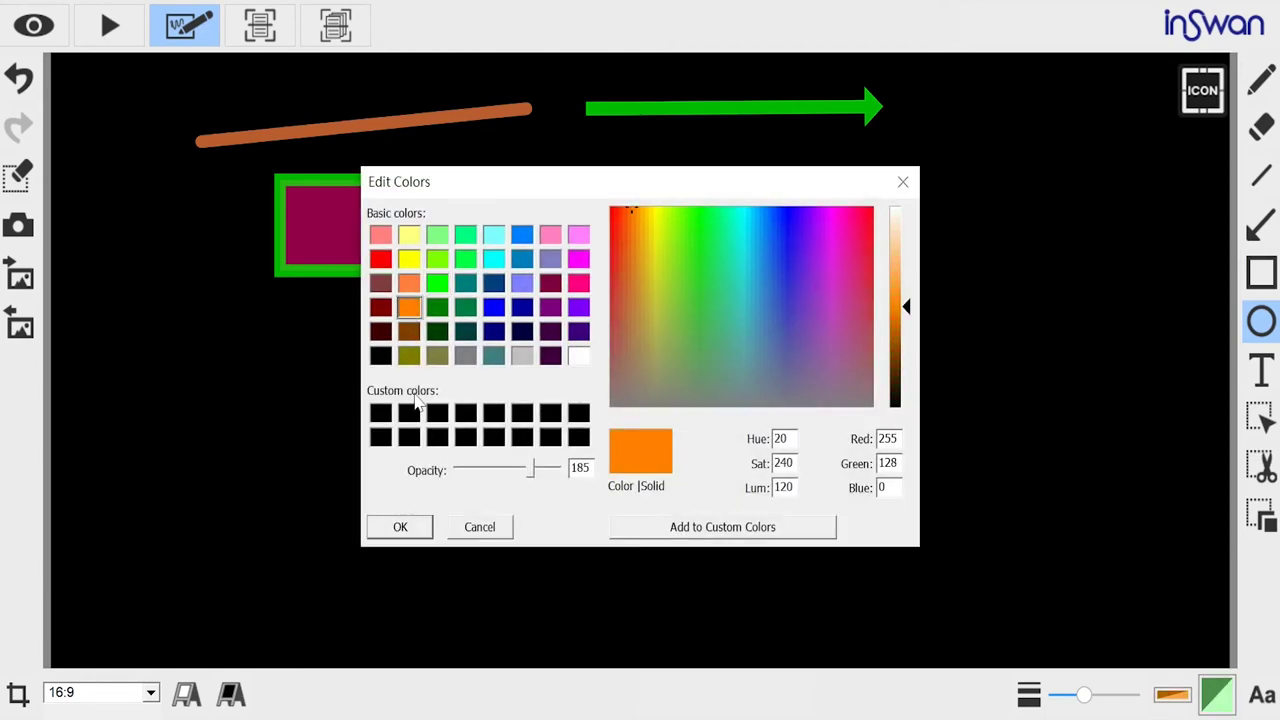
left_click(418, 530)
left_click_drag(1083, 694, 1113, 700)
Add a text box reading HELLO below the rectangle on the whiteboard
left_click(1260, 370)
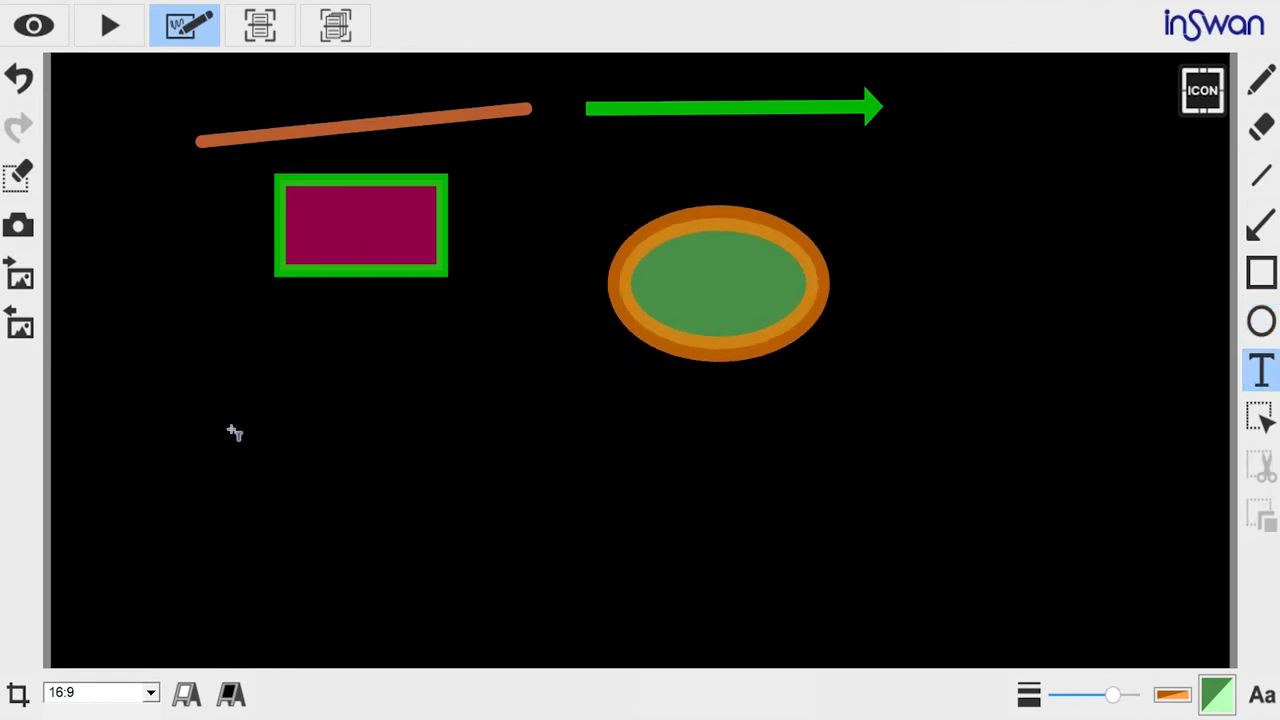
left_click_drag(204, 391, 446, 511)
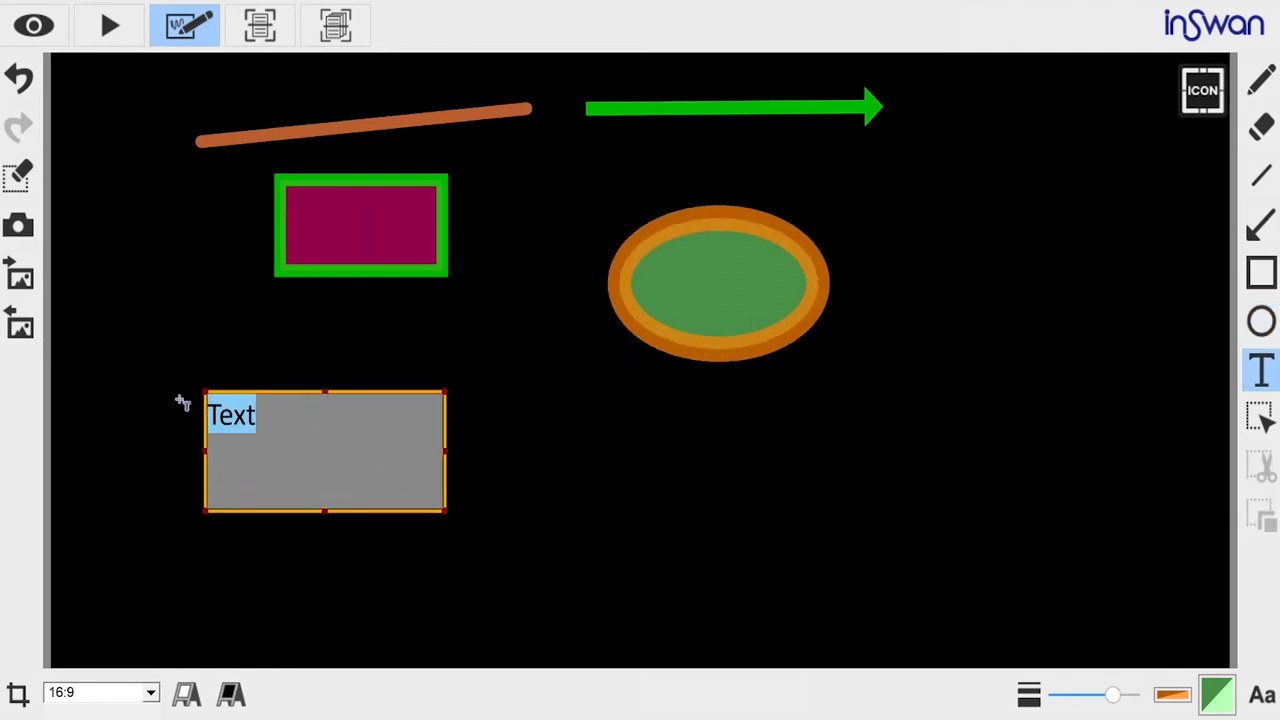
type("HELLO")
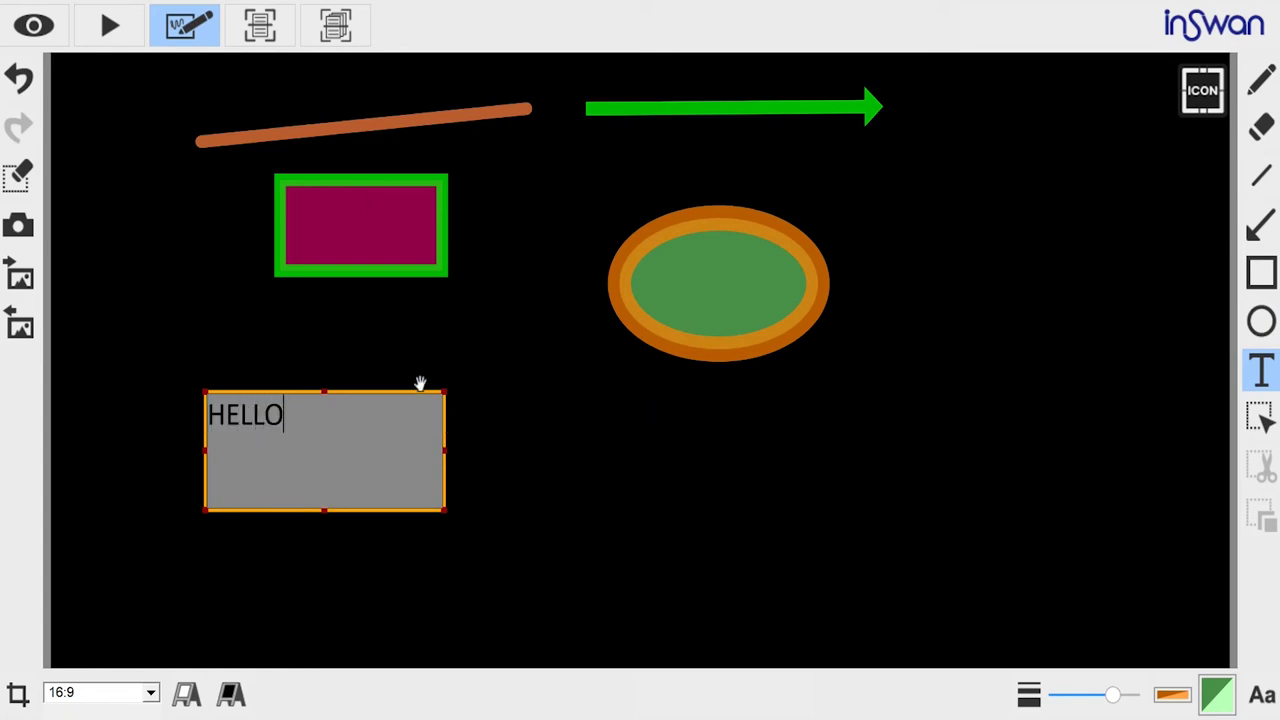
left_click(449, 349)
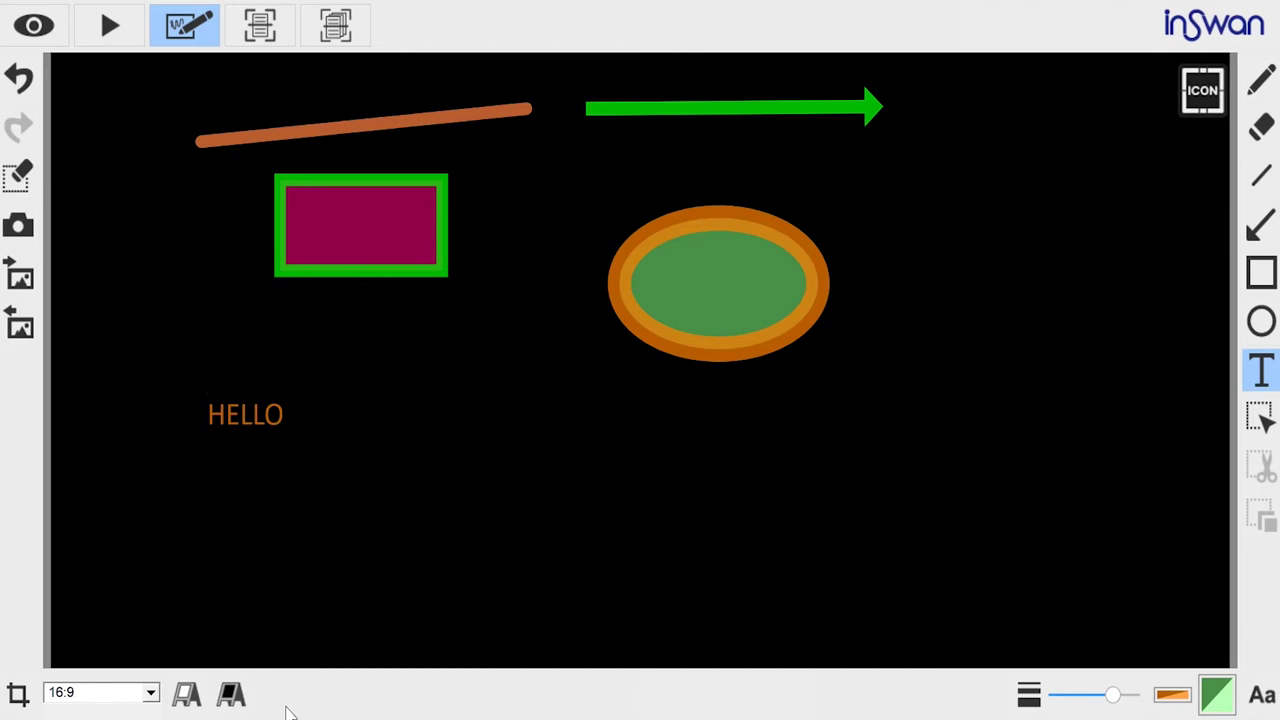
Switch the whiteboard background to white and back to black, and try the 4:3, 9:16 and 3:4 aspect ratios
left_click(186, 694)
left_click(231, 696)
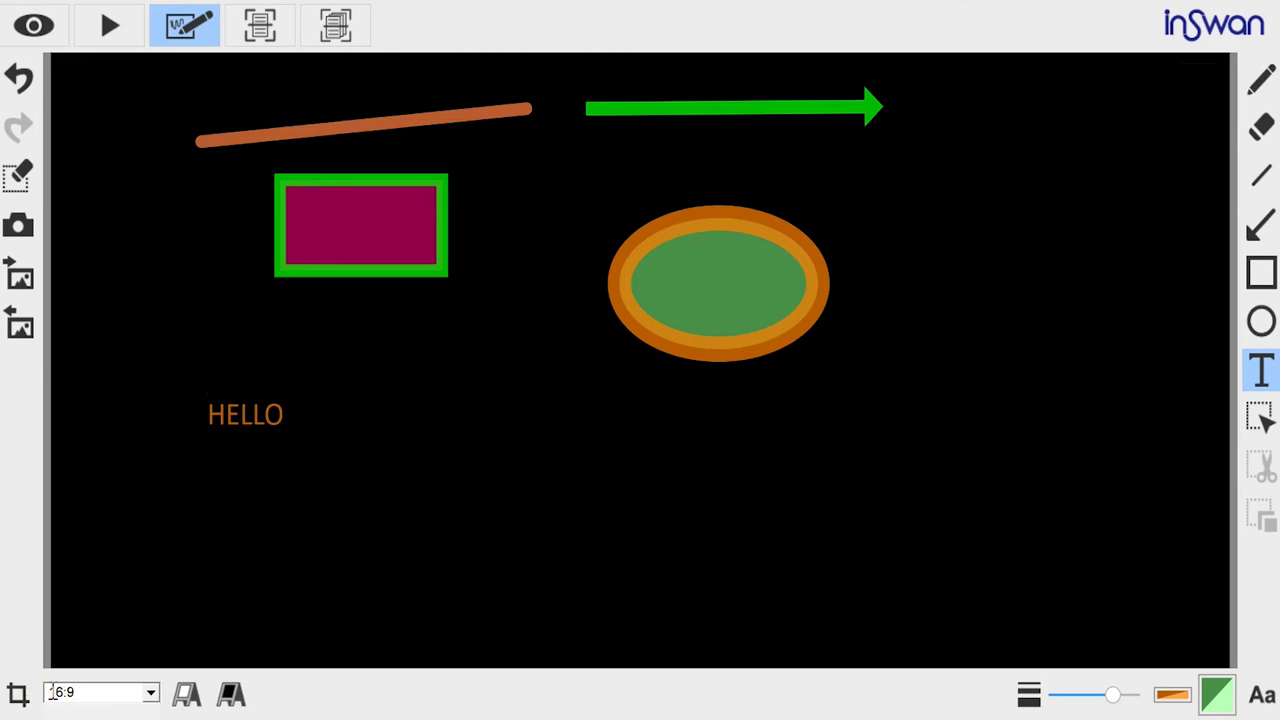
left_click(150, 693)
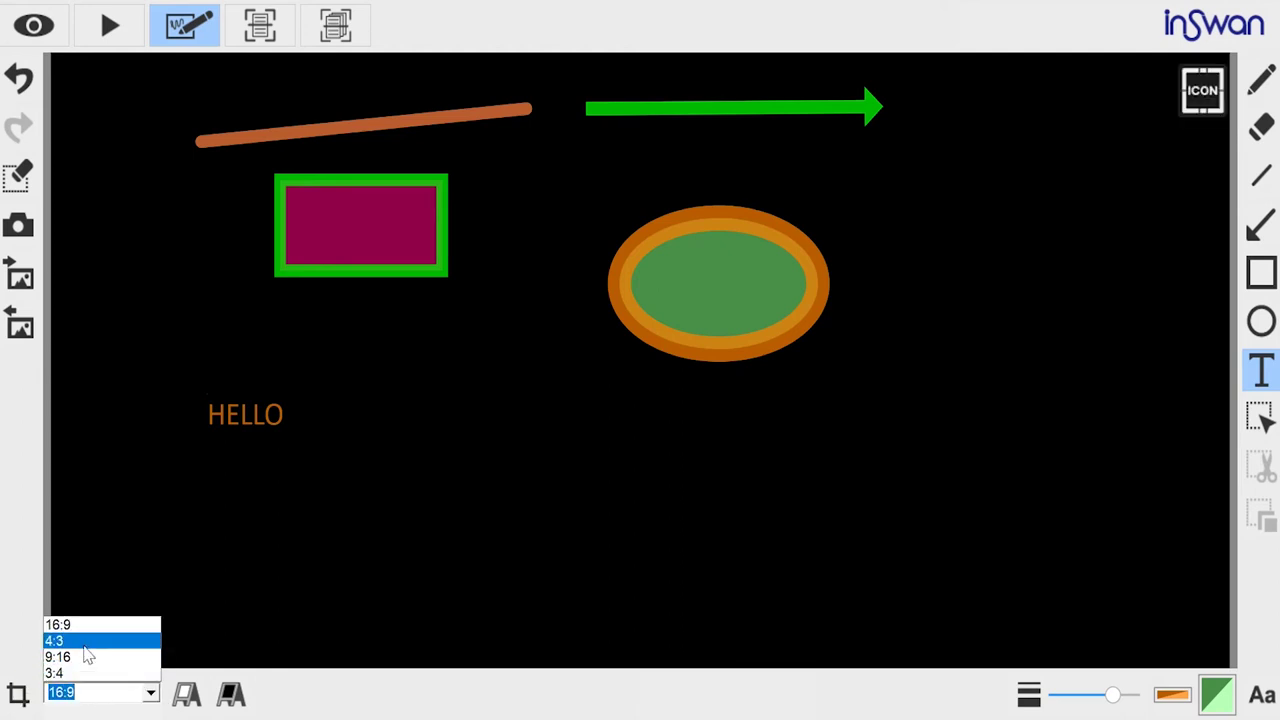
left_click(80, 638)
left_click(150, 694)
left_click(80, 656)
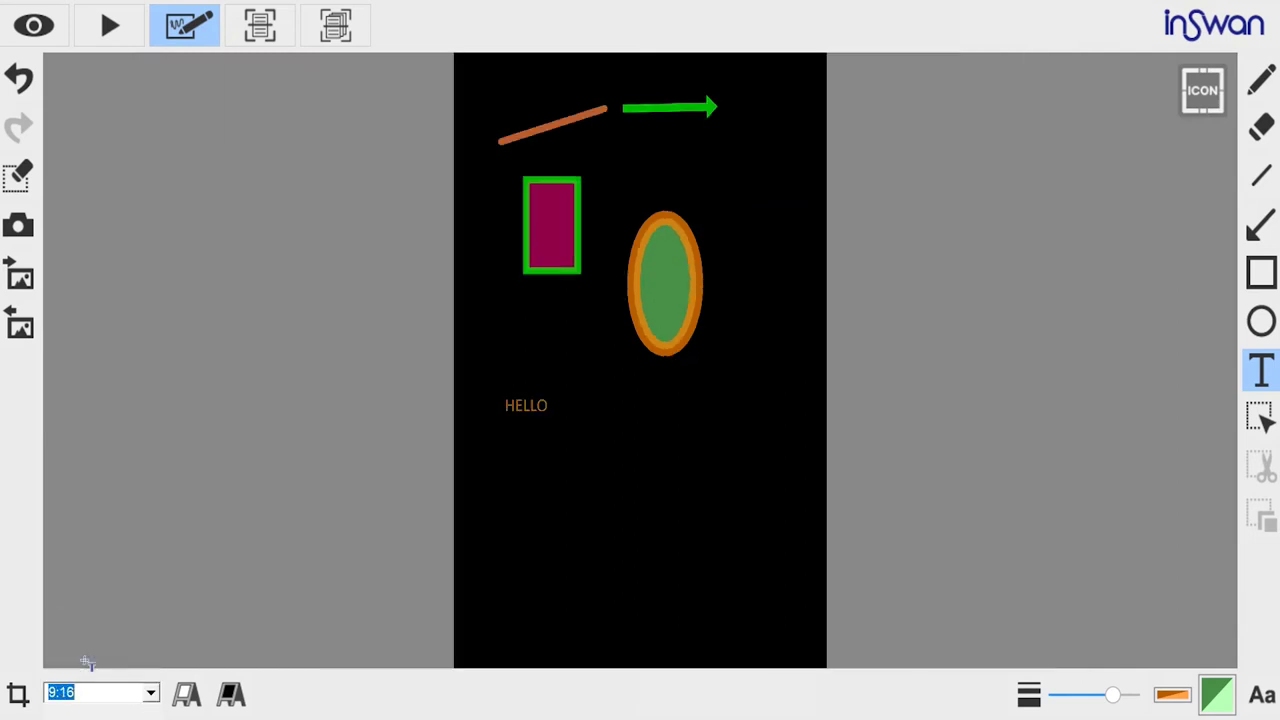
left_click(150, 694)
left_click(112, 673)
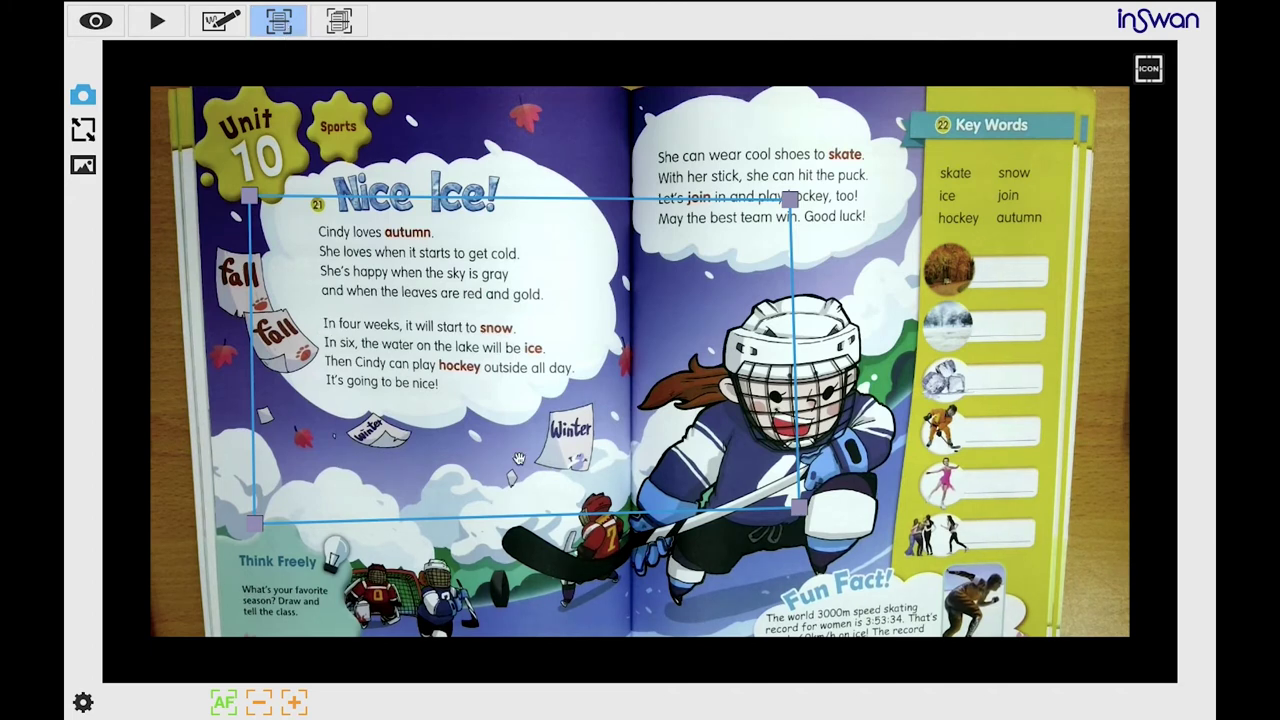
Fit the scan area's four corners around the Nice Ice! poem text, and toggle between the full-frame and custom scan areas
left_click(82, 130)
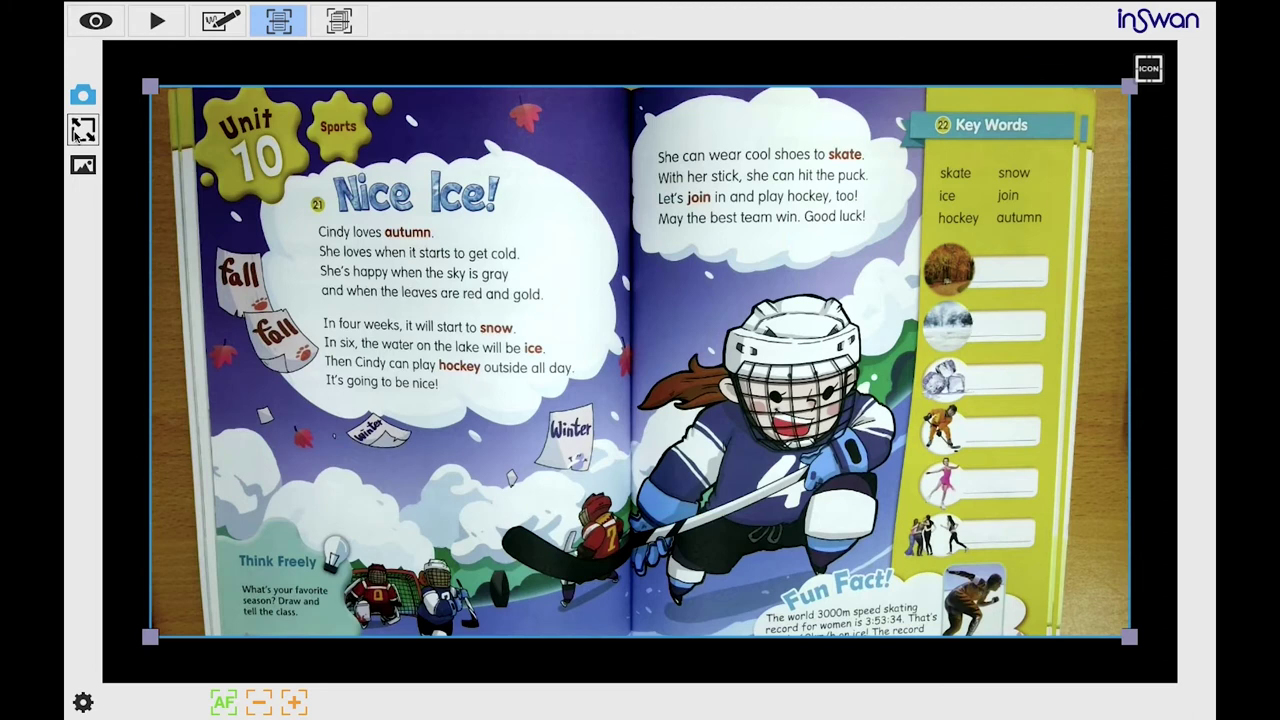
left_click(82, 130)
left_click_drag(250, 195, 311, 207)
left_click_drag(792, 200, 567, 226)
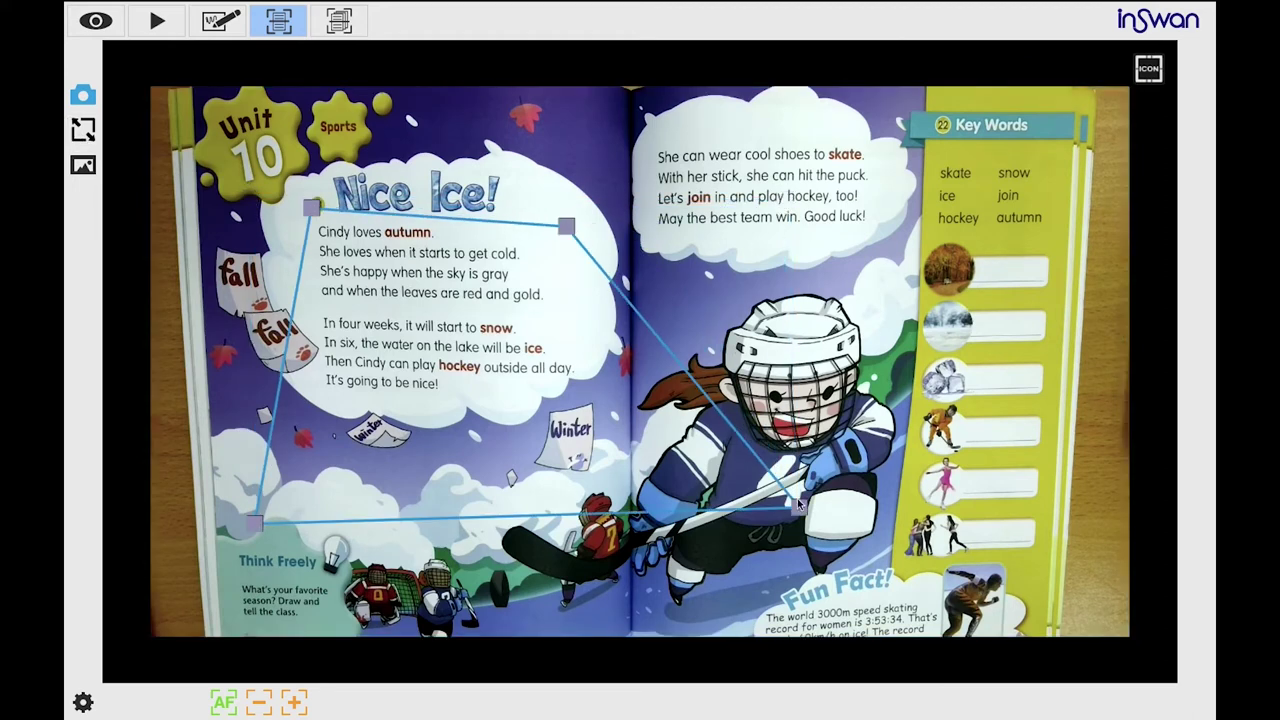
left_click_drag(797, 508, 582, 410)
left_click_drag(268, 514, 326, 397)
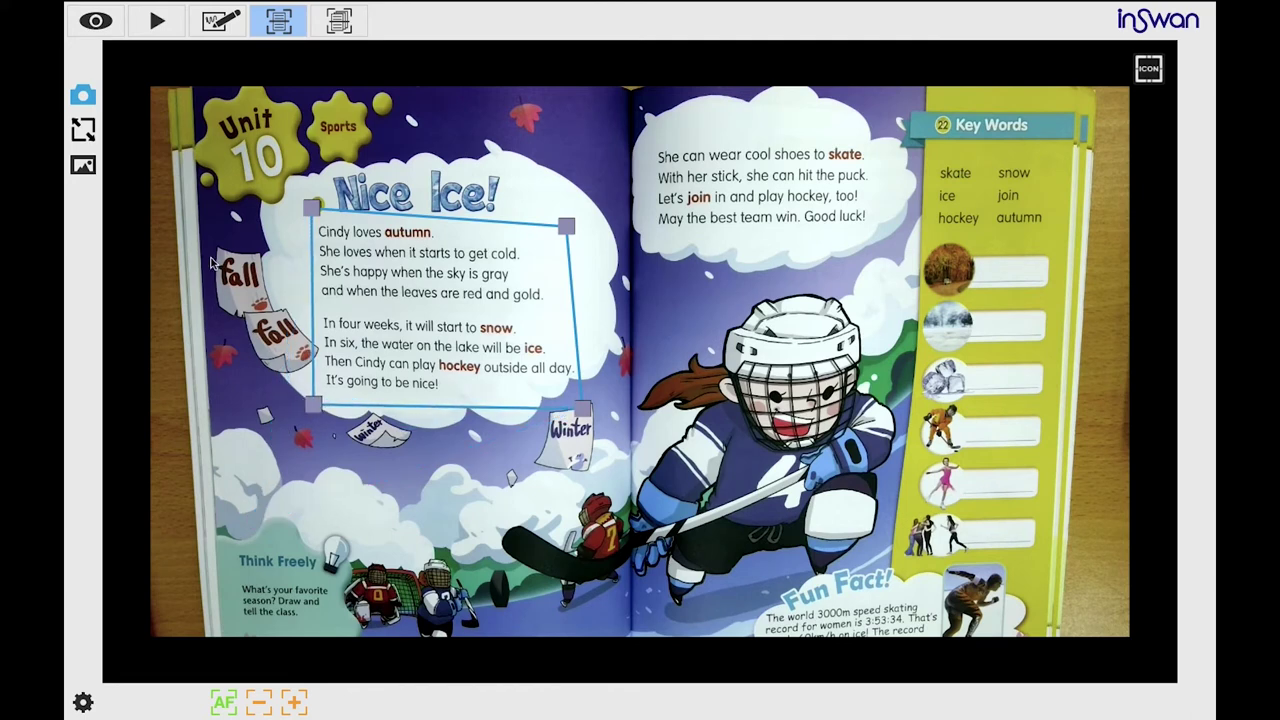
left_click(81, 134)
left_click(81, 134)
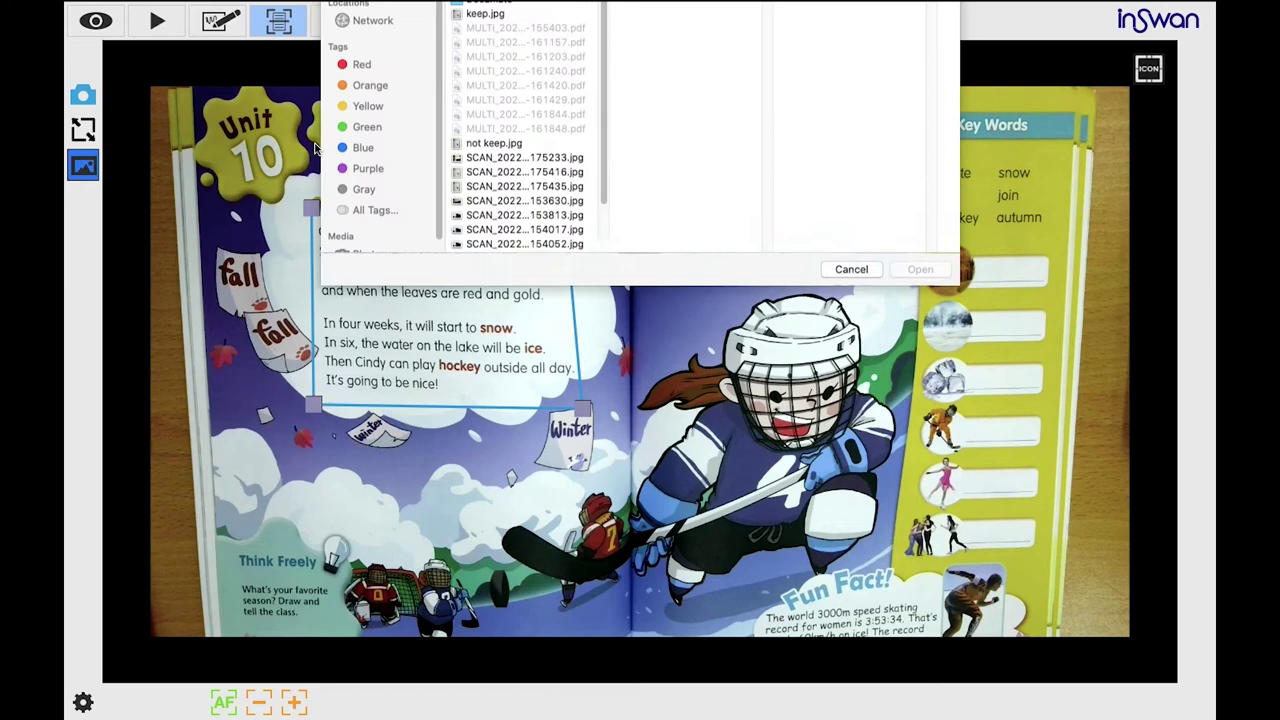
Browse the recent files for an image to import, selecting a PNG and a scanned JPG in turn
left_click(391, 92)
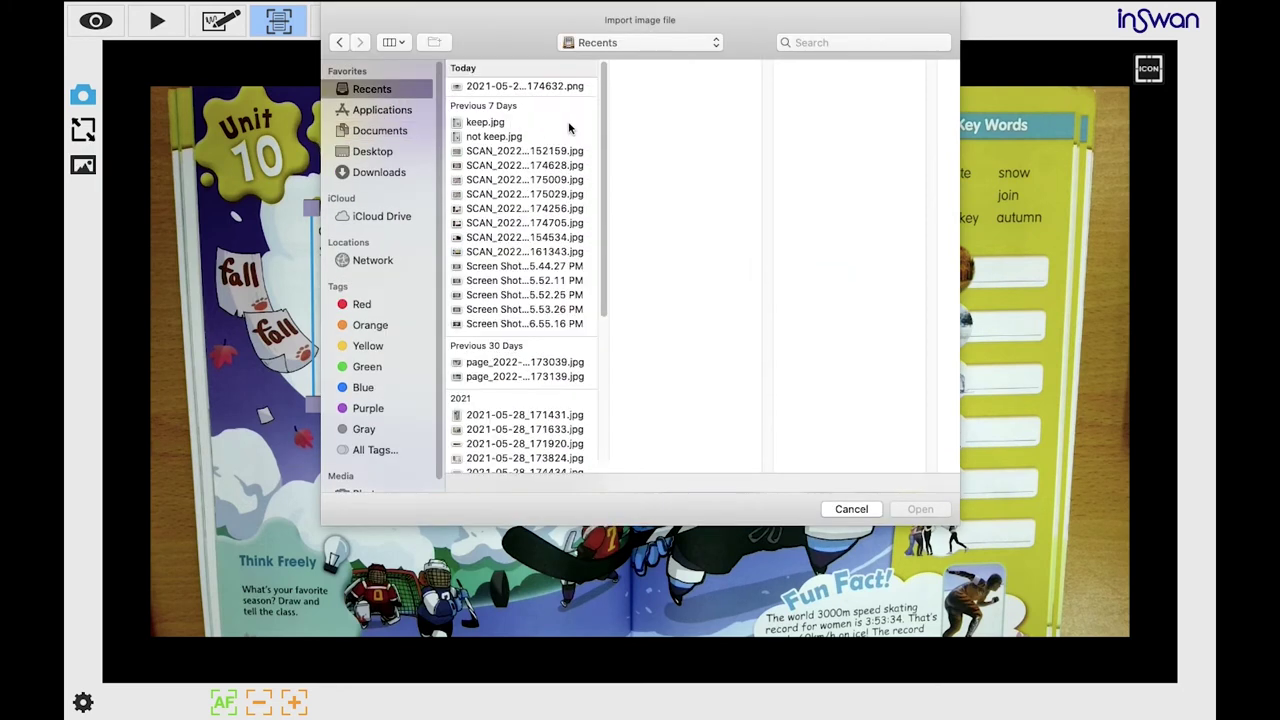
left_click(563, 86)
left_click(568, 152)
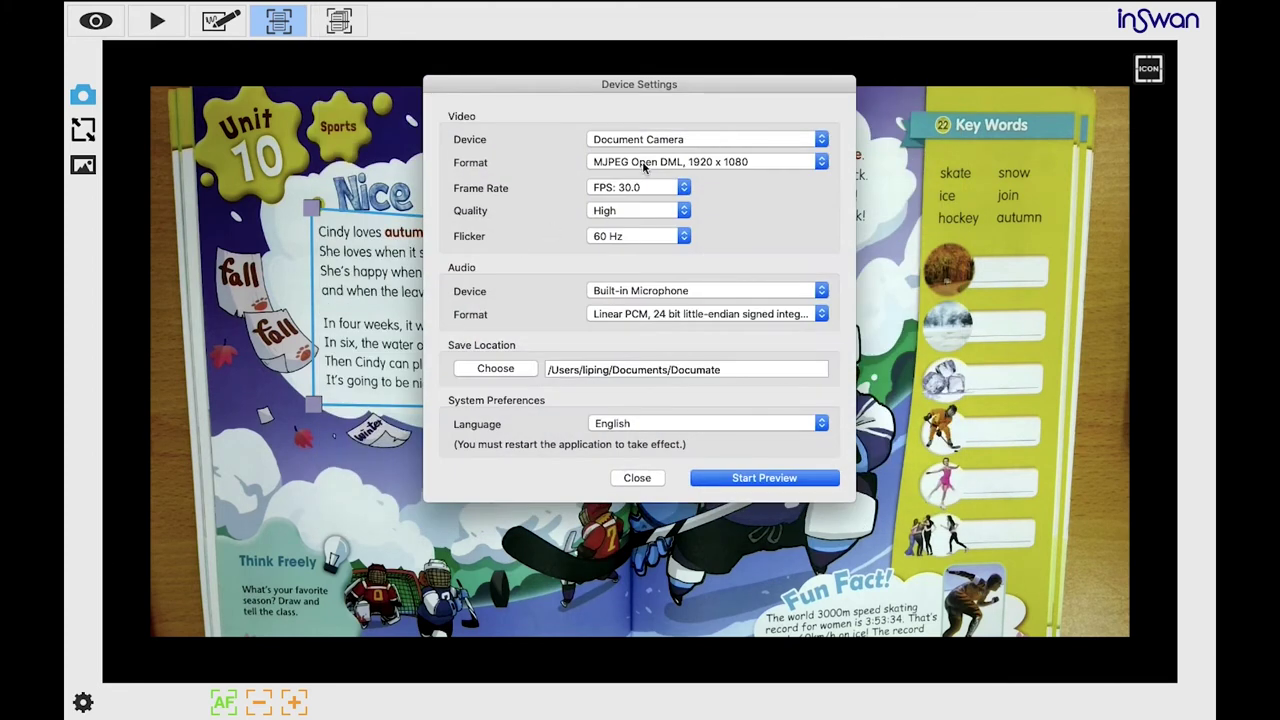
Choose a 4:3 video format for the document camera in the device settings and start the preview
left_click(644, 163)
left_click(647, 233)
left_click(766, 487)
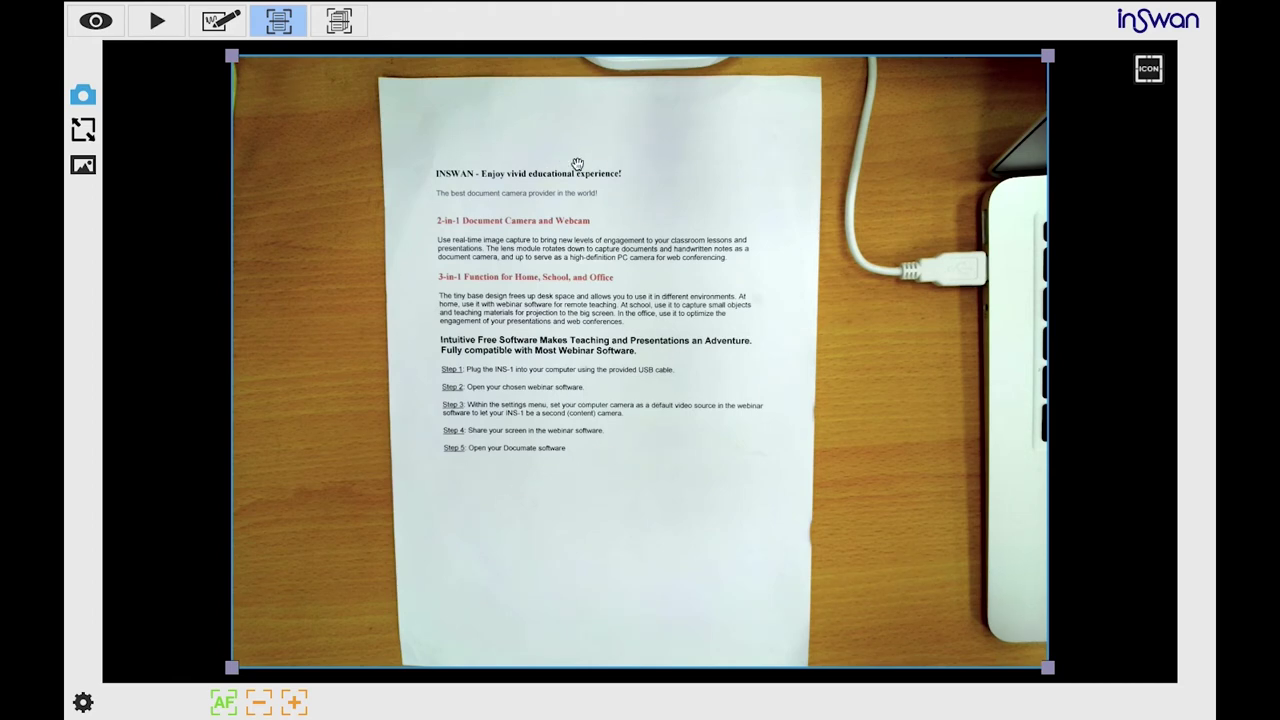
Switch to the custom scan area, move its four corners inward within the INSWAN page's edges, and scan the page
left_click(83, 128)
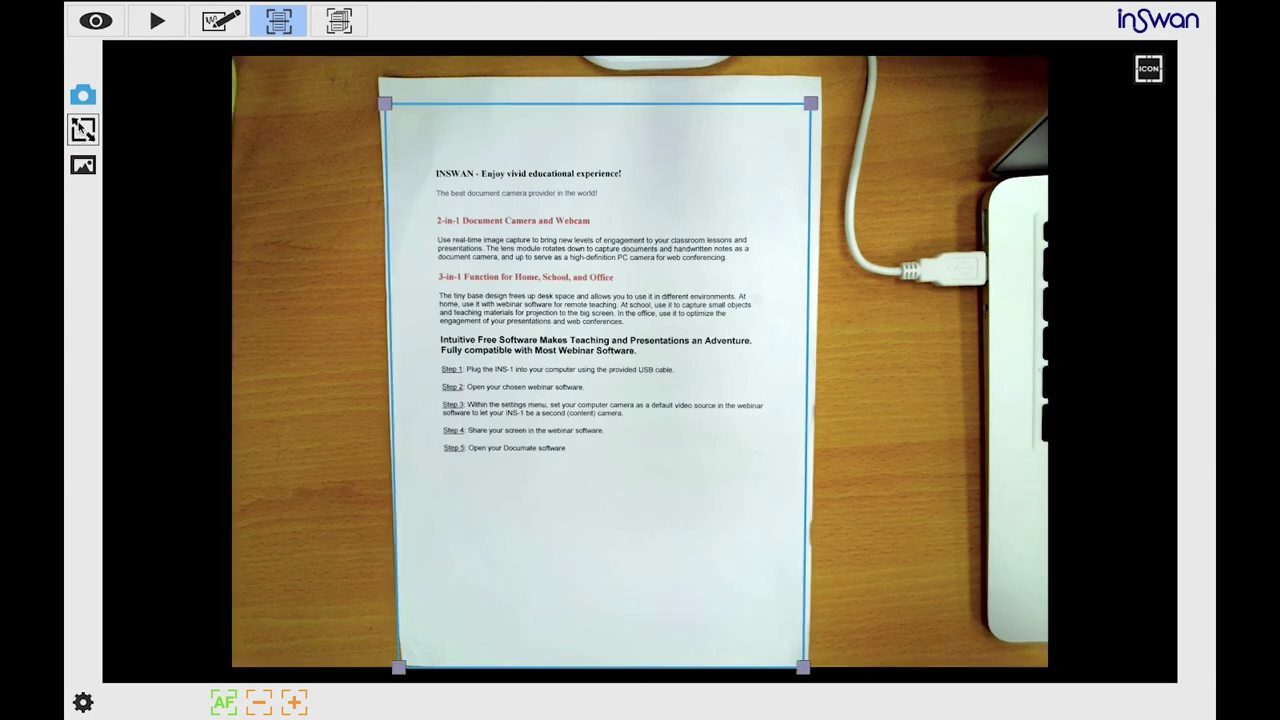
left_click_drag(383, 108, 403, 115)
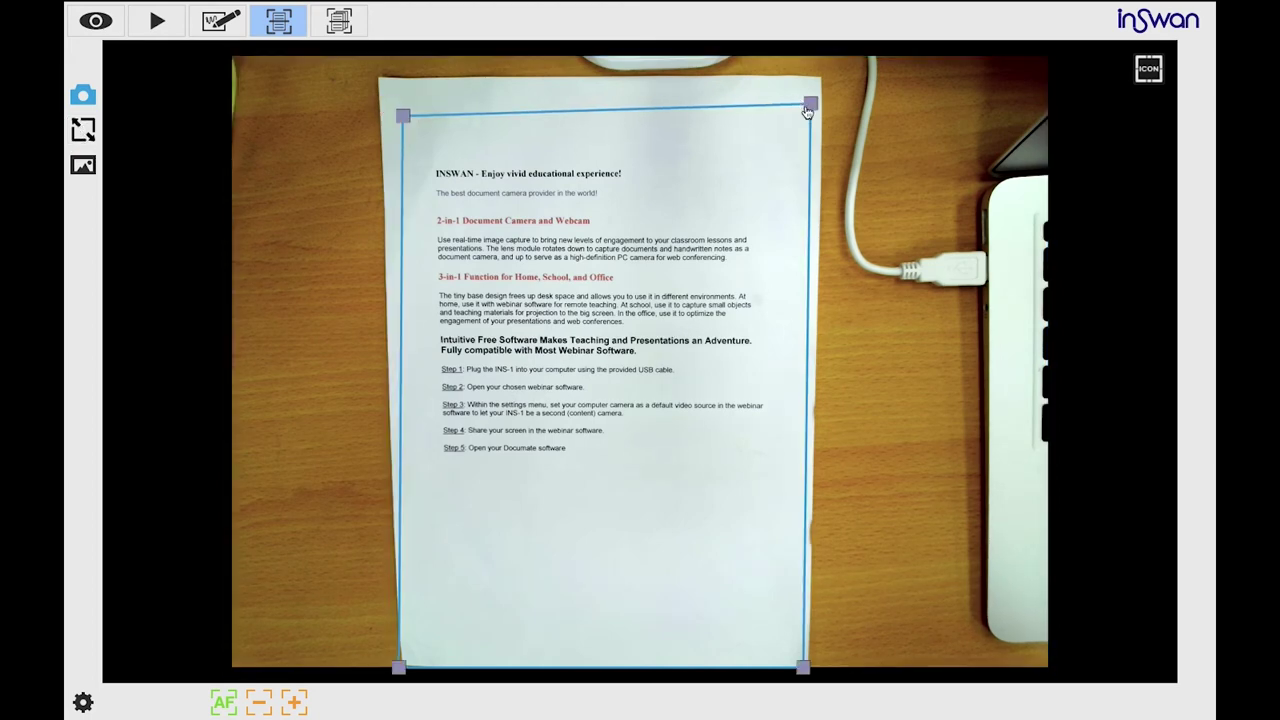
left_click_drag(809, 104, 805, 113)
left_click_drag(400, 664, 420, 636)
left_click_drag(803, 666, 801, 636)
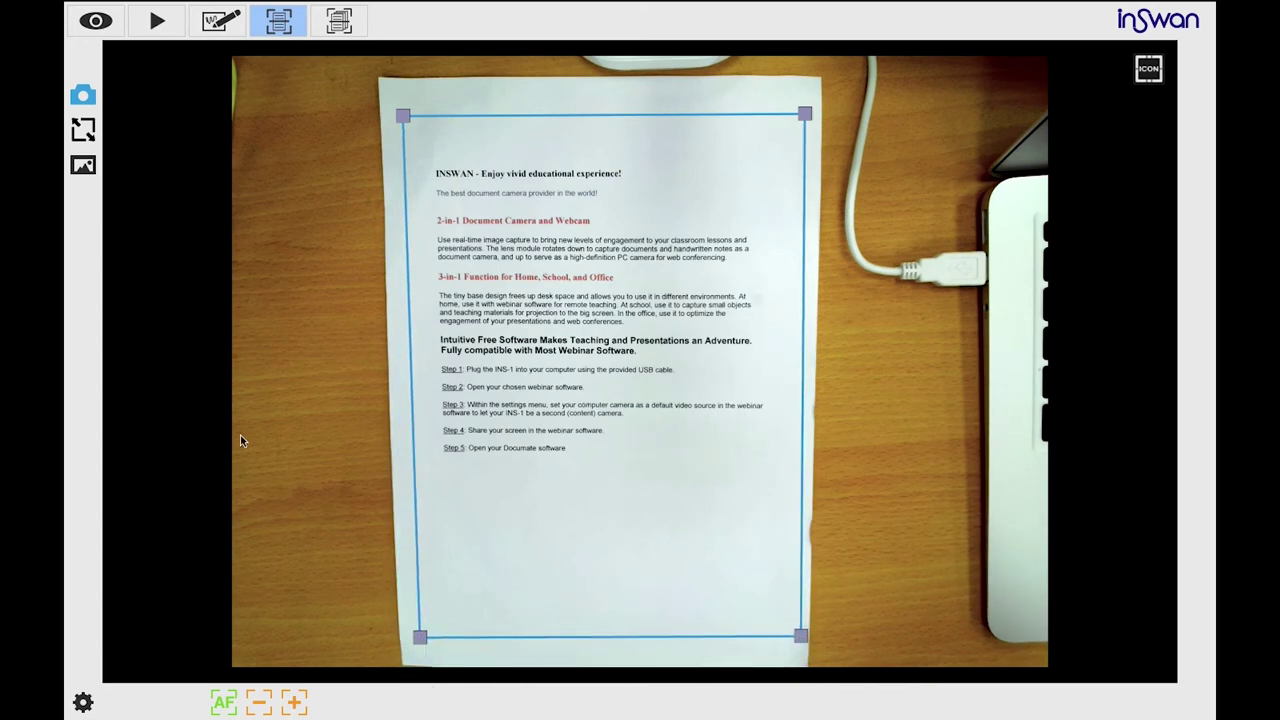
left_click(83, 97)
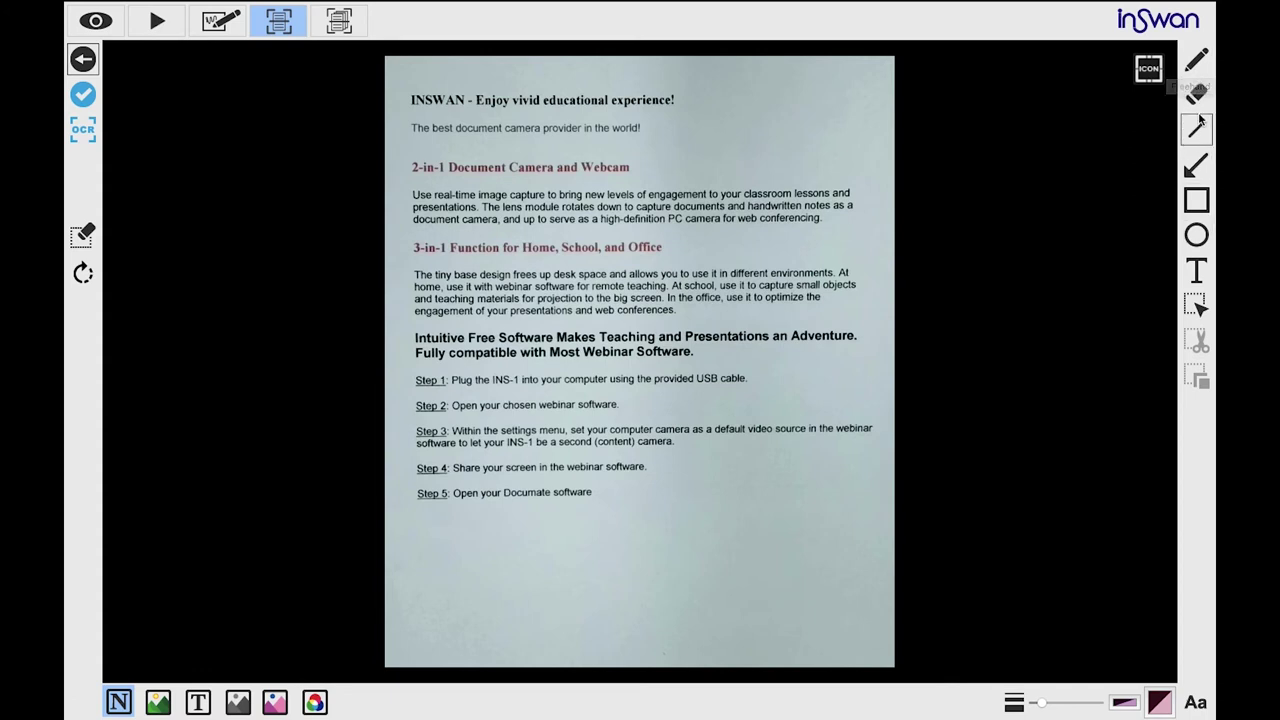
Draw a purple S-shaped pen stroke beside Step 5 on the scanned page, and rotate the page through a full turn
left_click(1194, 64)
mouse_move(809, 478)
left_mouse_down()
mouse_move(814, 516)
mouse_move(796, 535)
left_mouse_up()
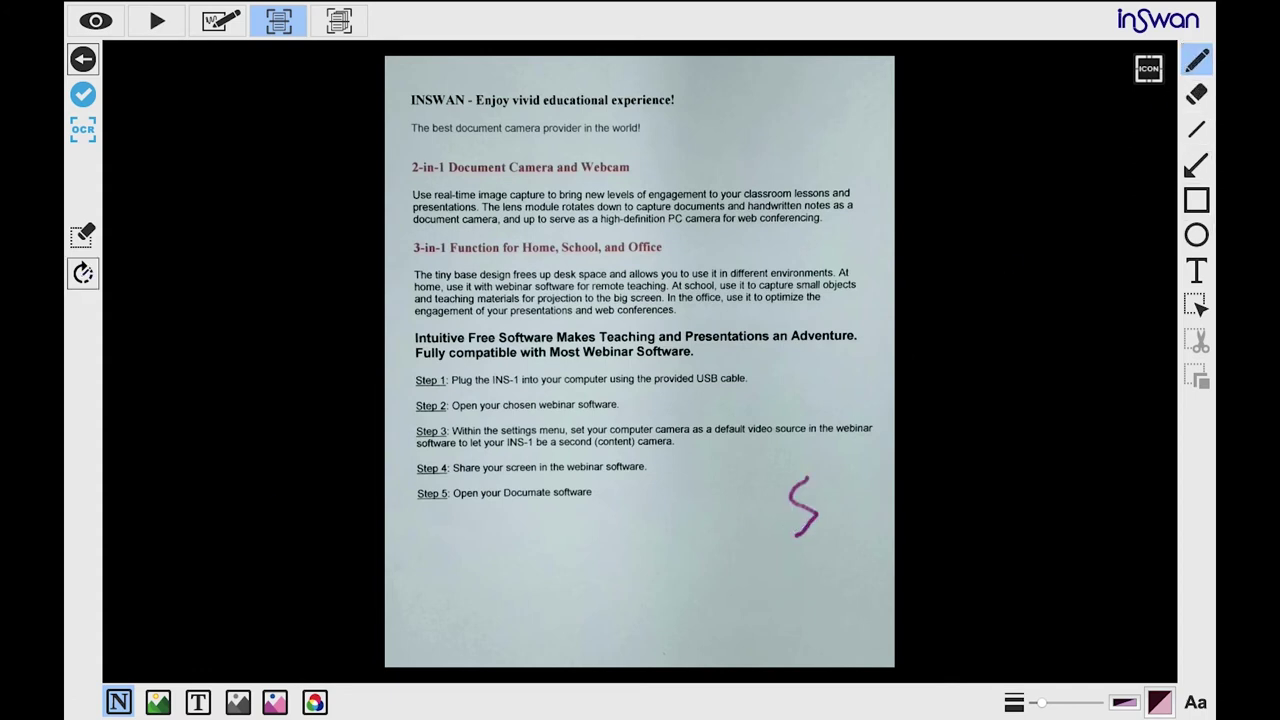
left_click(83, 274)
left_click(83, 274)
left_click(83, 274)
left_click(83, 274)
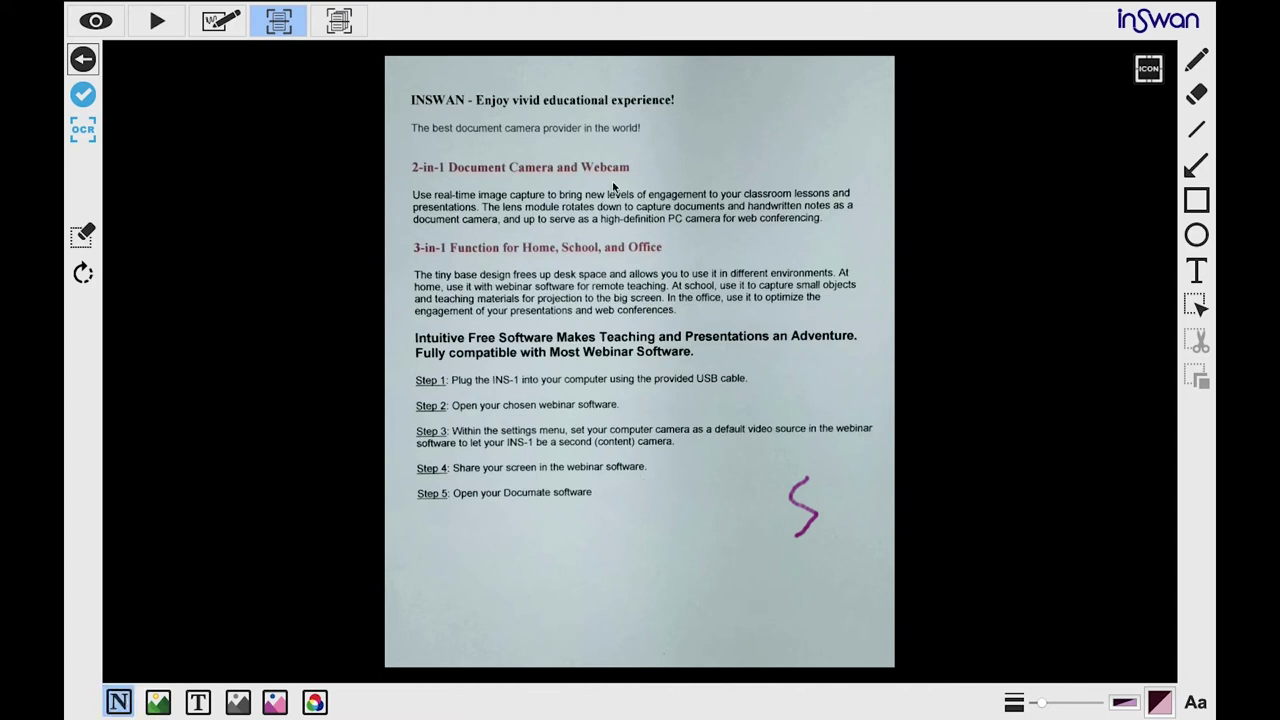
Apply the photo, text, grayscale and inverted image modes to the scanned page one after another
left_click(158, 703)
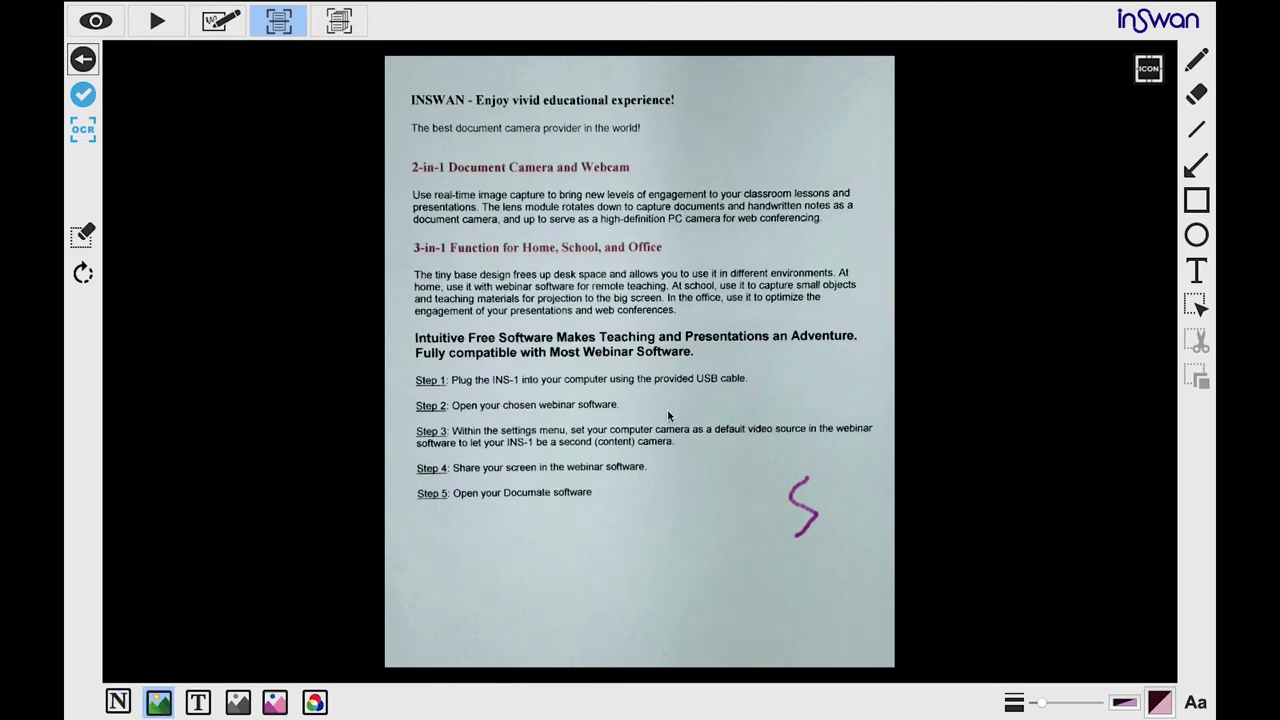
left_click(197, 703)
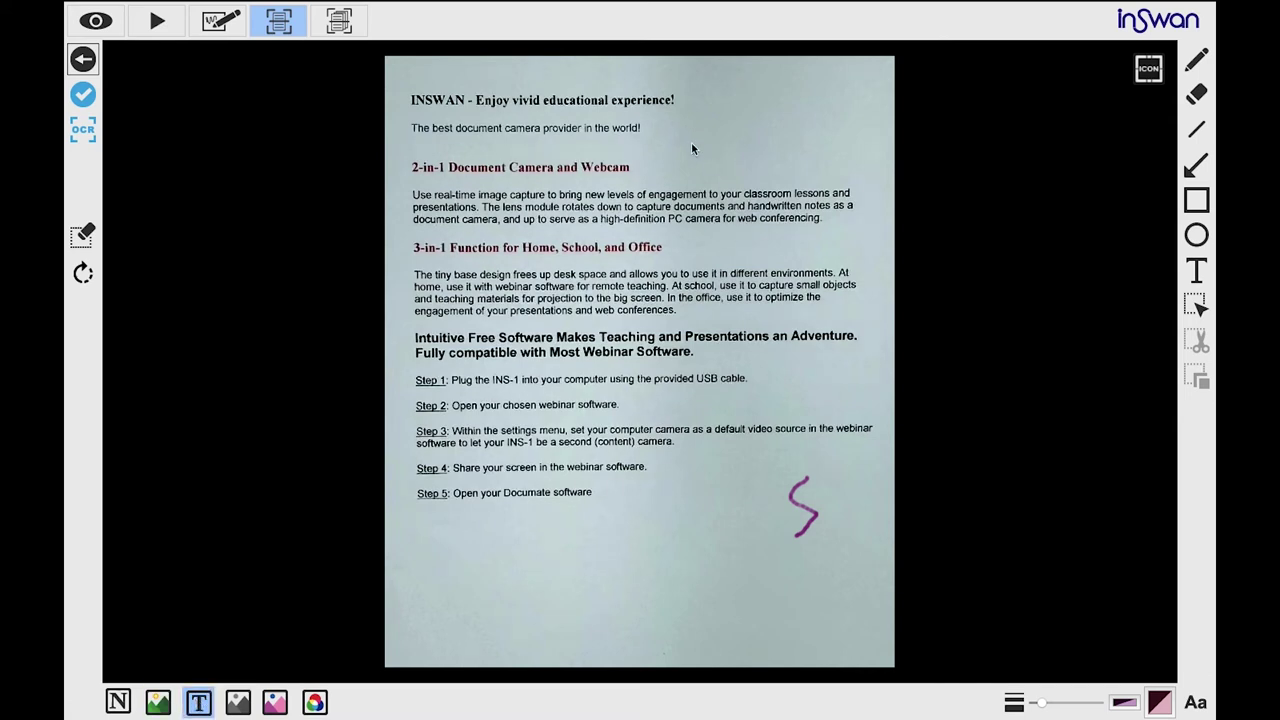
left_click(240, 705)
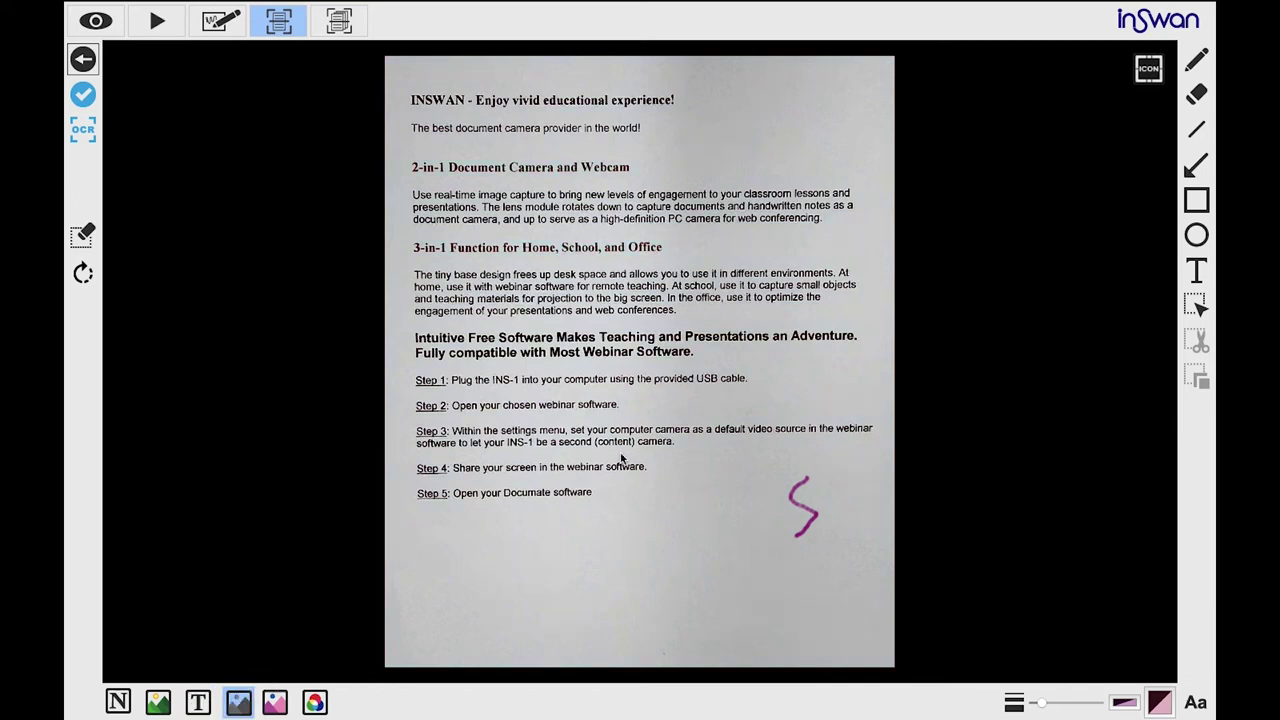
left_click(280, 703)
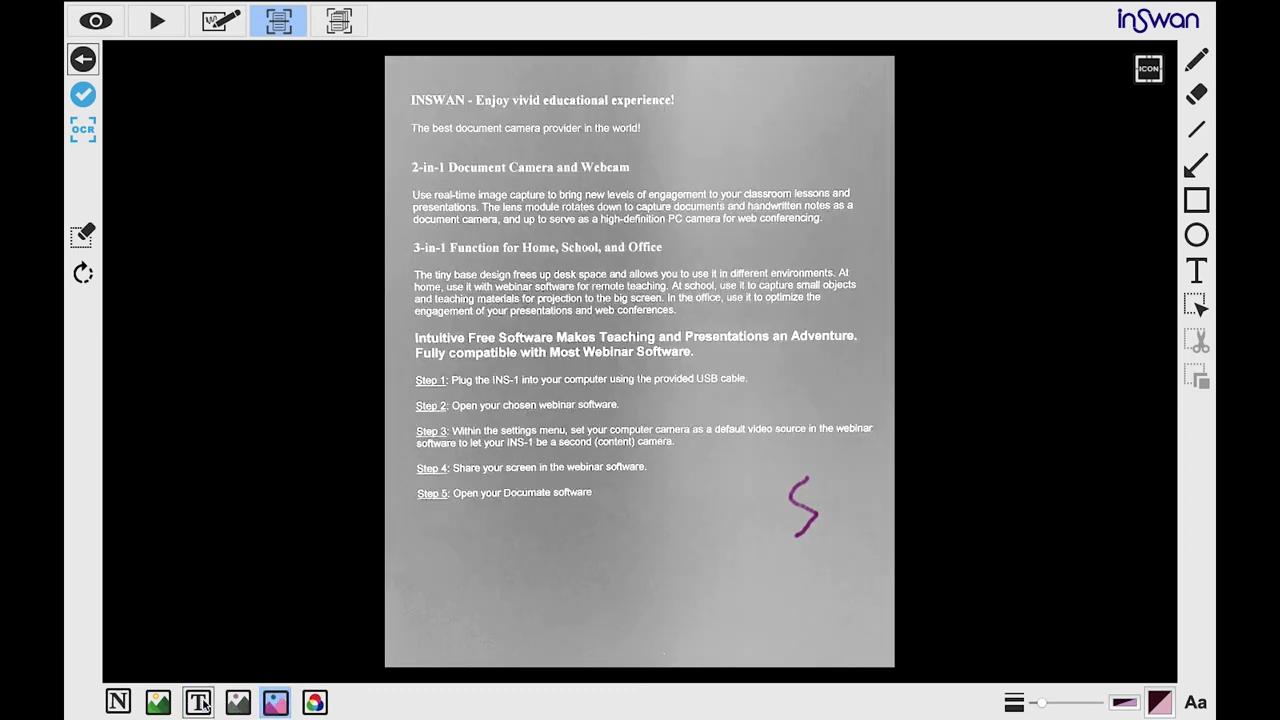
Custom-adjust the scan: raise brightness, contrast and sharpness radius and intensity, lower saturation, and turn on Inverse
left_click(318, 704)
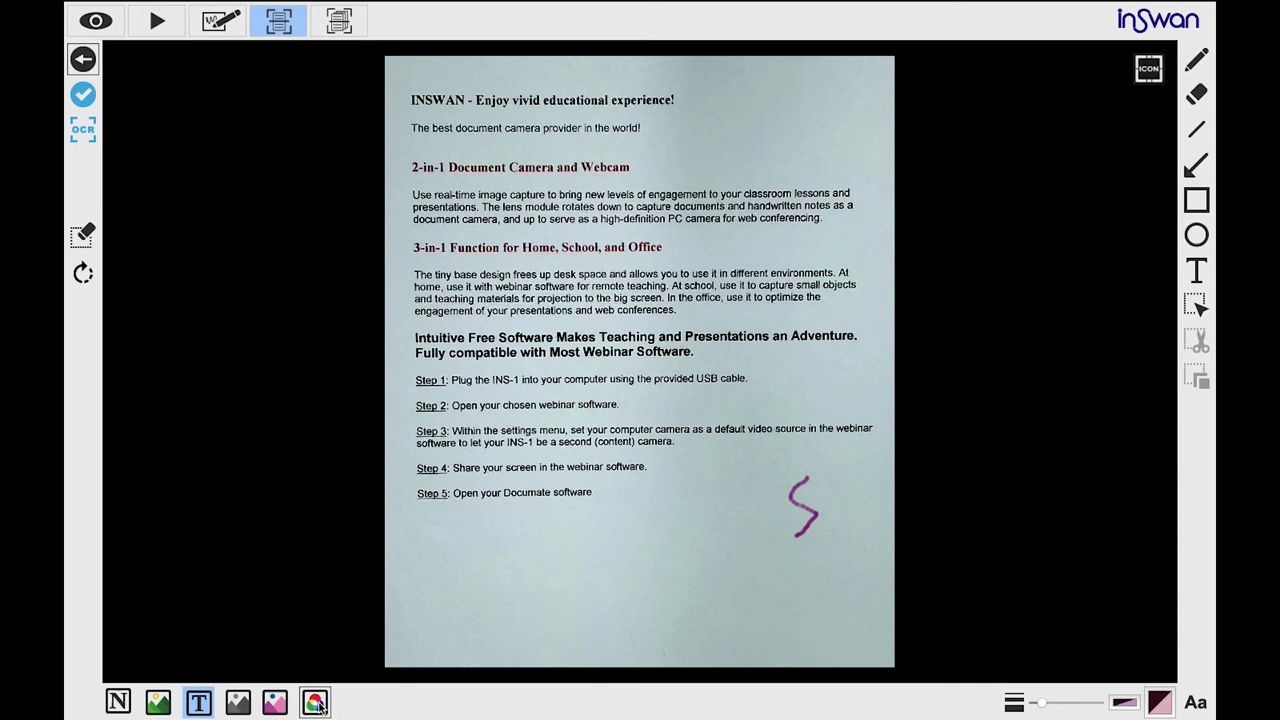
left_click(318, 704)
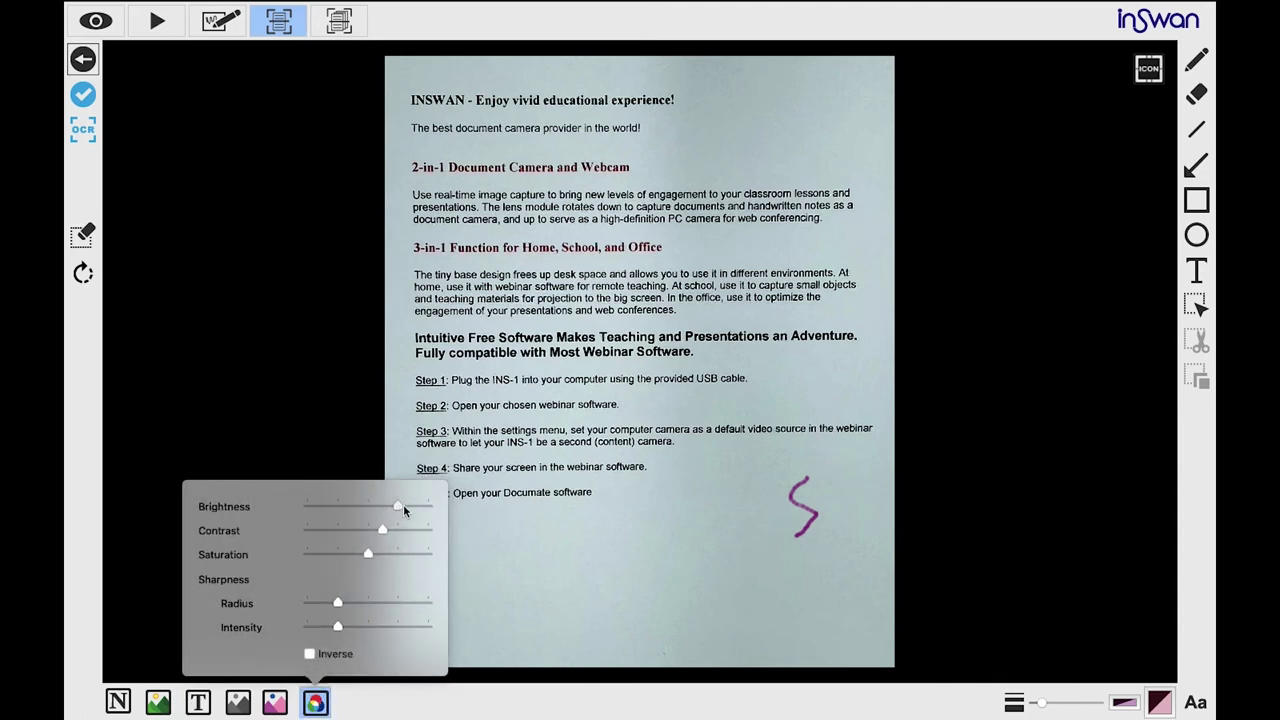
left_click_drag(403, 504, 408, 504)
left_click_drag(384, 529, 341, 556)
left_click_drag(338, 602, 423, 627)
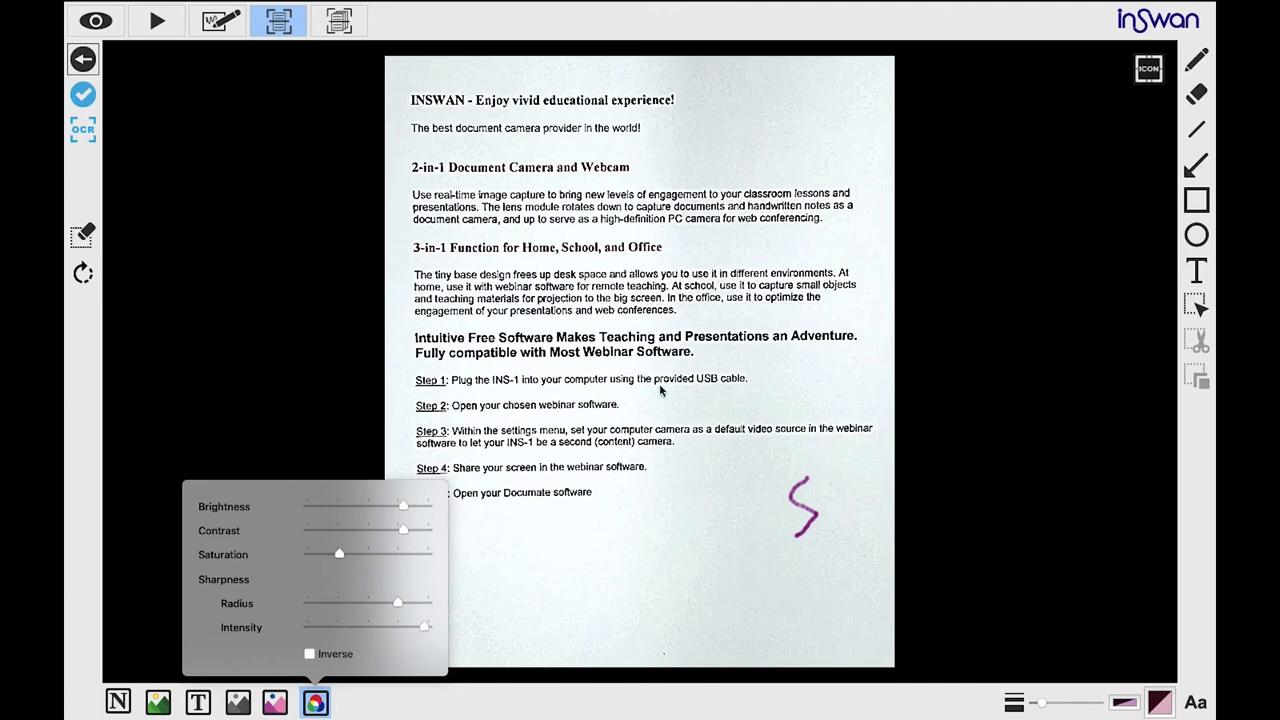
left_click(312, 657)
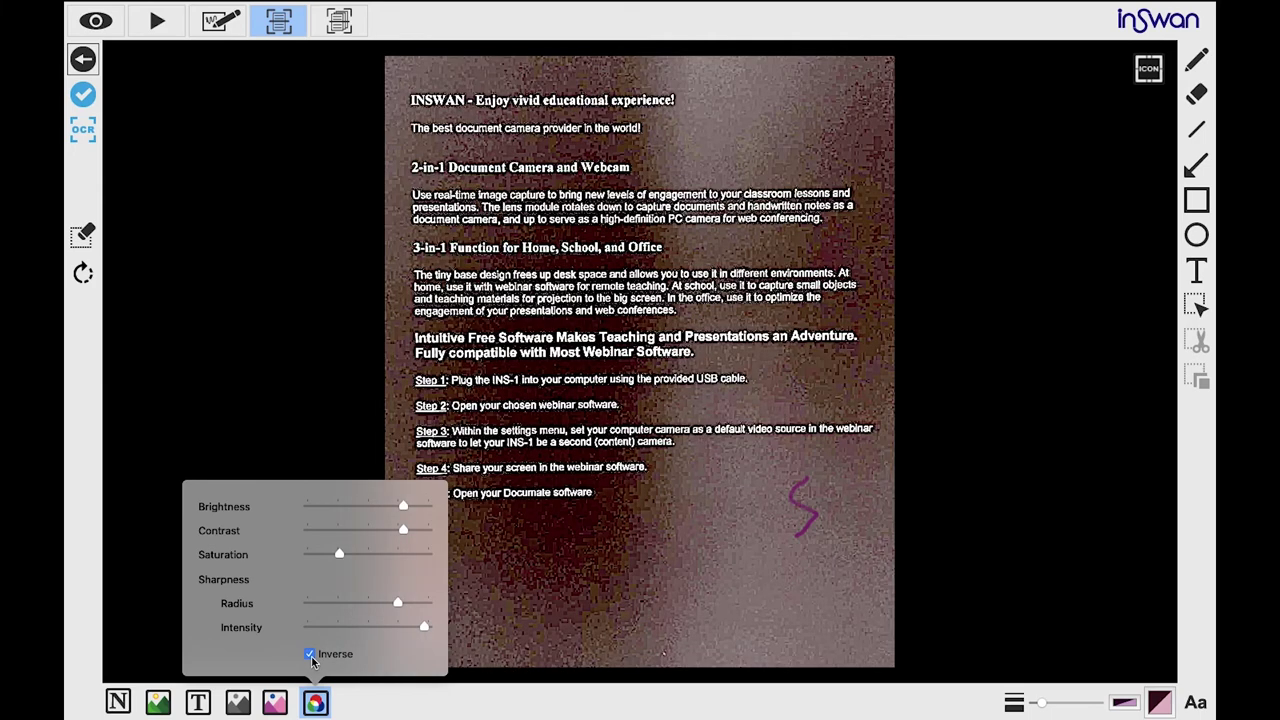
left_click(445, 525)
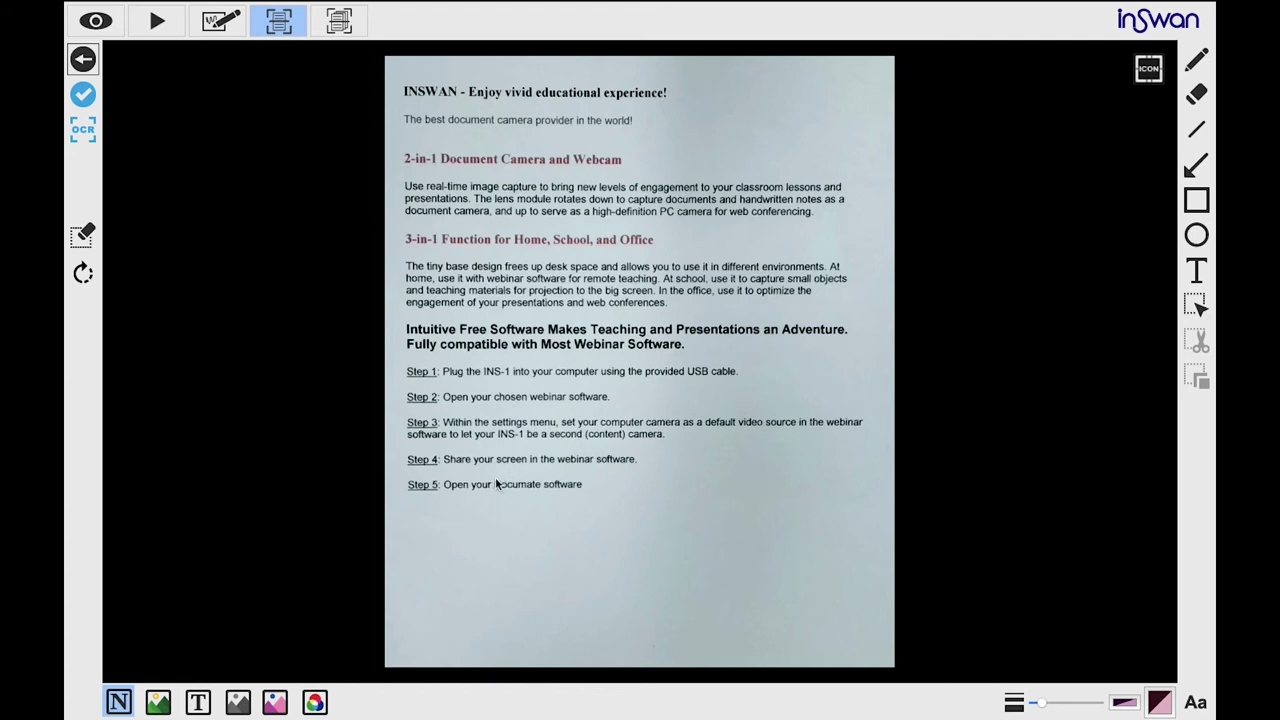
Custom-adjust the scanned page: raise brightness and contrast, lower saturation, set sharpness radius to maximum, and raise sharpness intensity
left_click(205, 700)
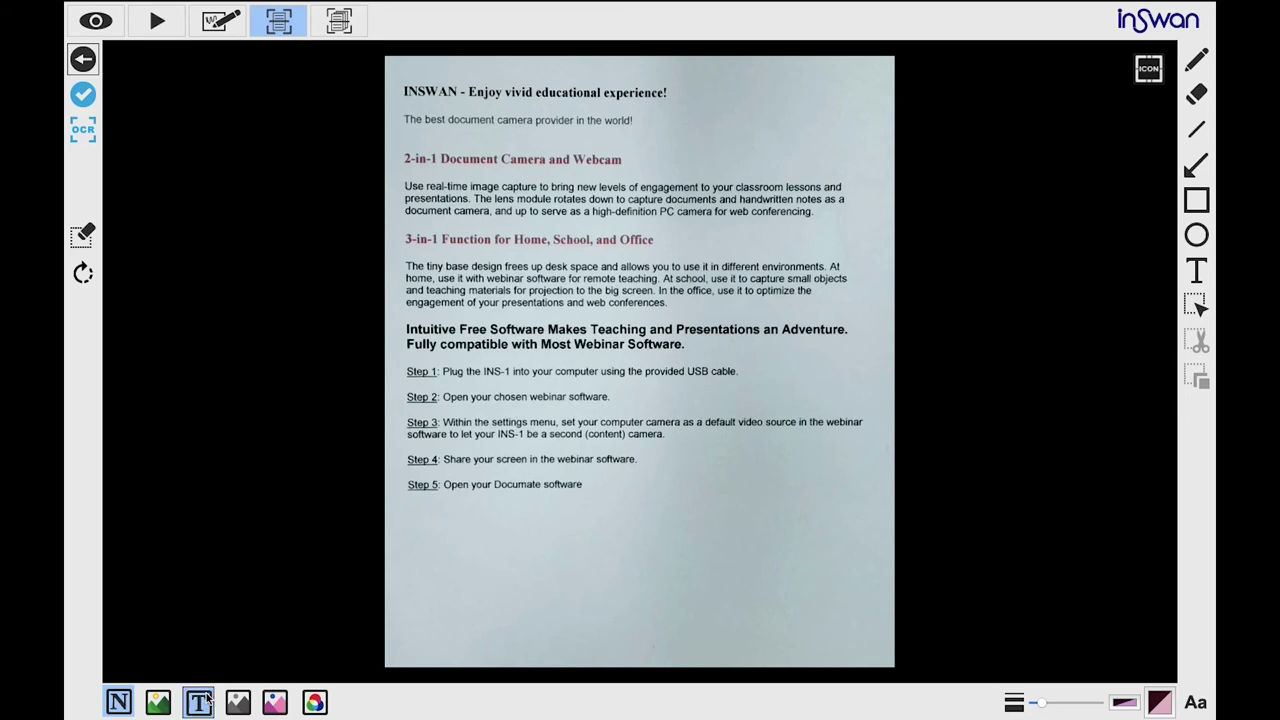
left_click(314, 703)
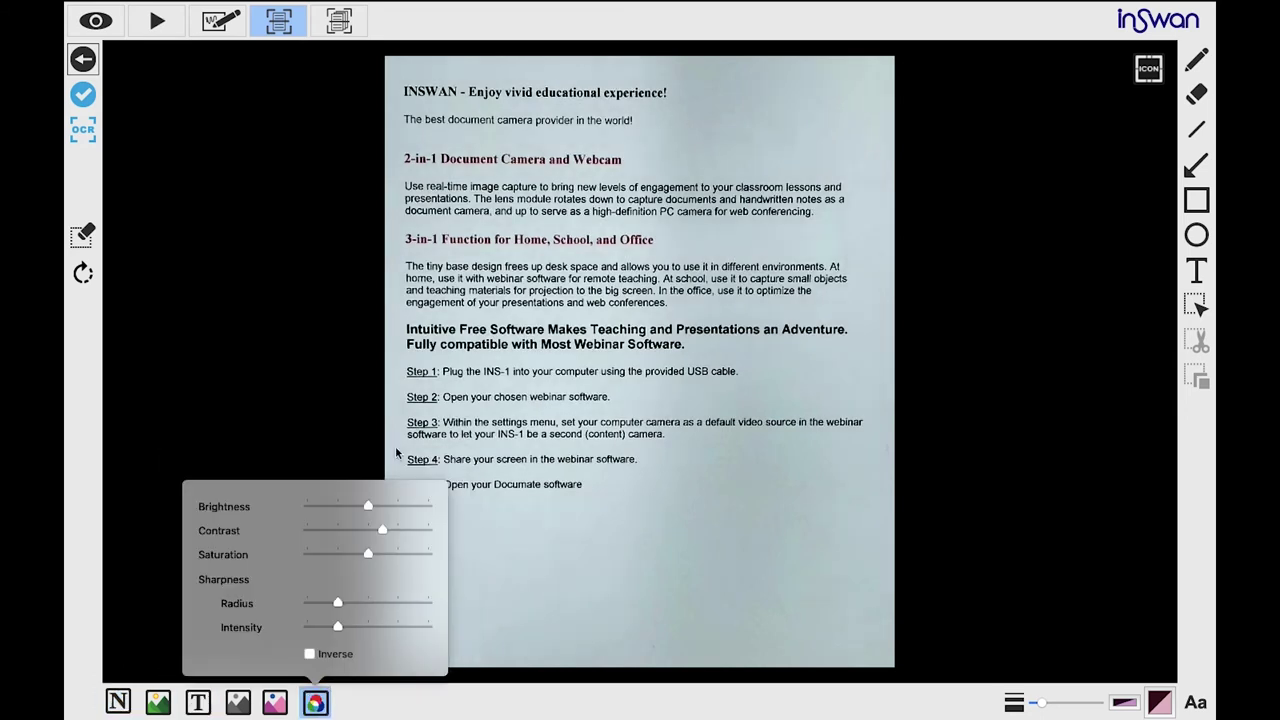
left_click_drag(400, 510, 337, 555)
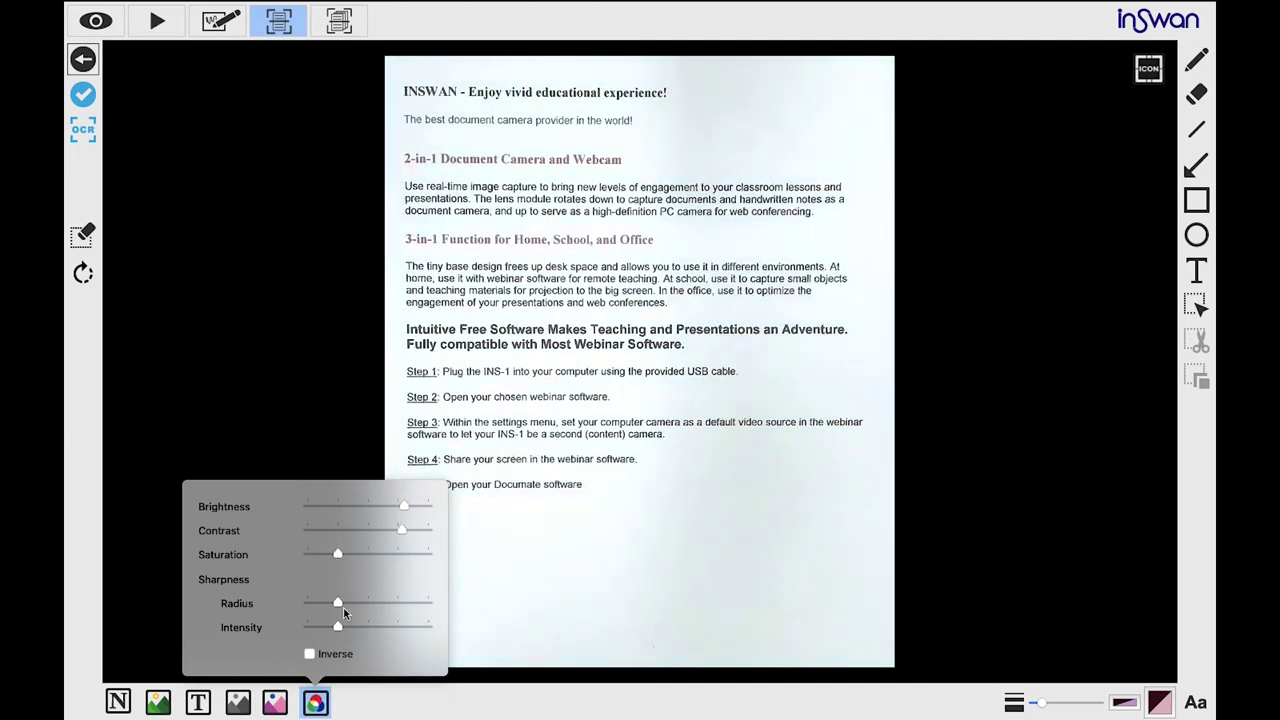
left_click_drag(337, 603, 428, 603)
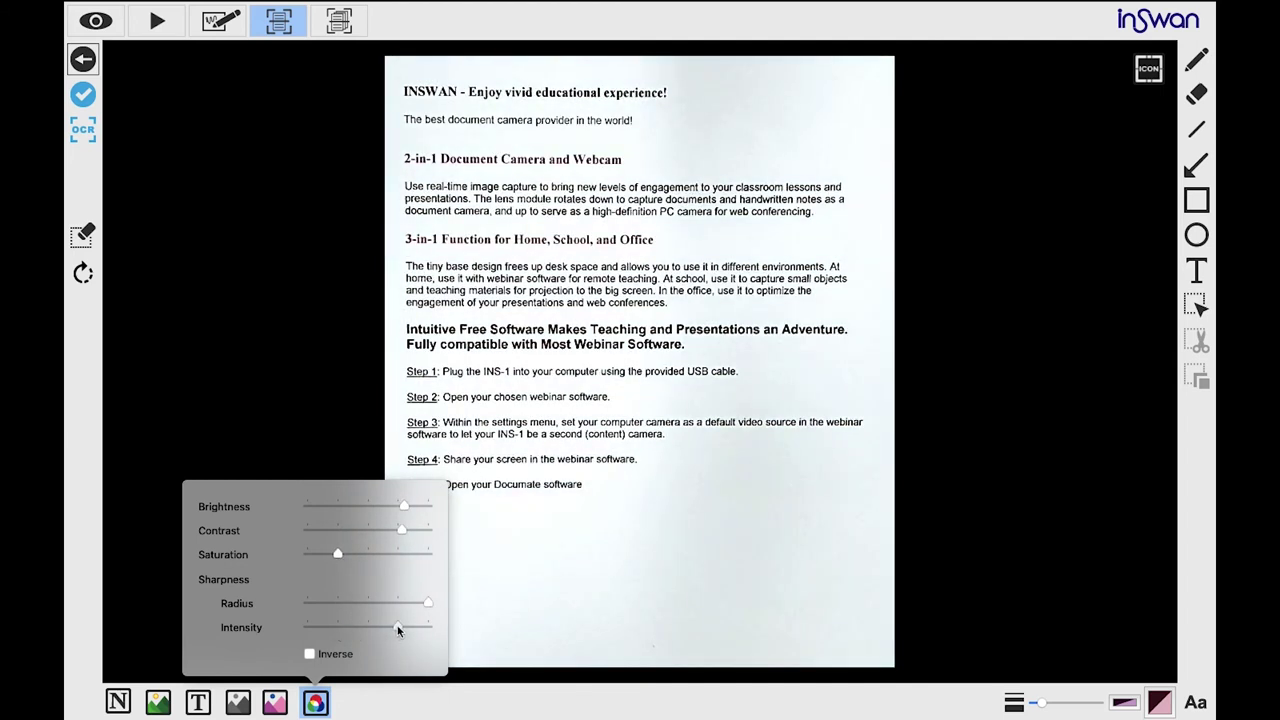
left_click(336, 388)
Export the scan as a JPEG at A4 (11.7x8.3 in), reviewing the format and paper sizes and toggling orientation and Keep Aspect Ratio before saving
left_click(85, 97)
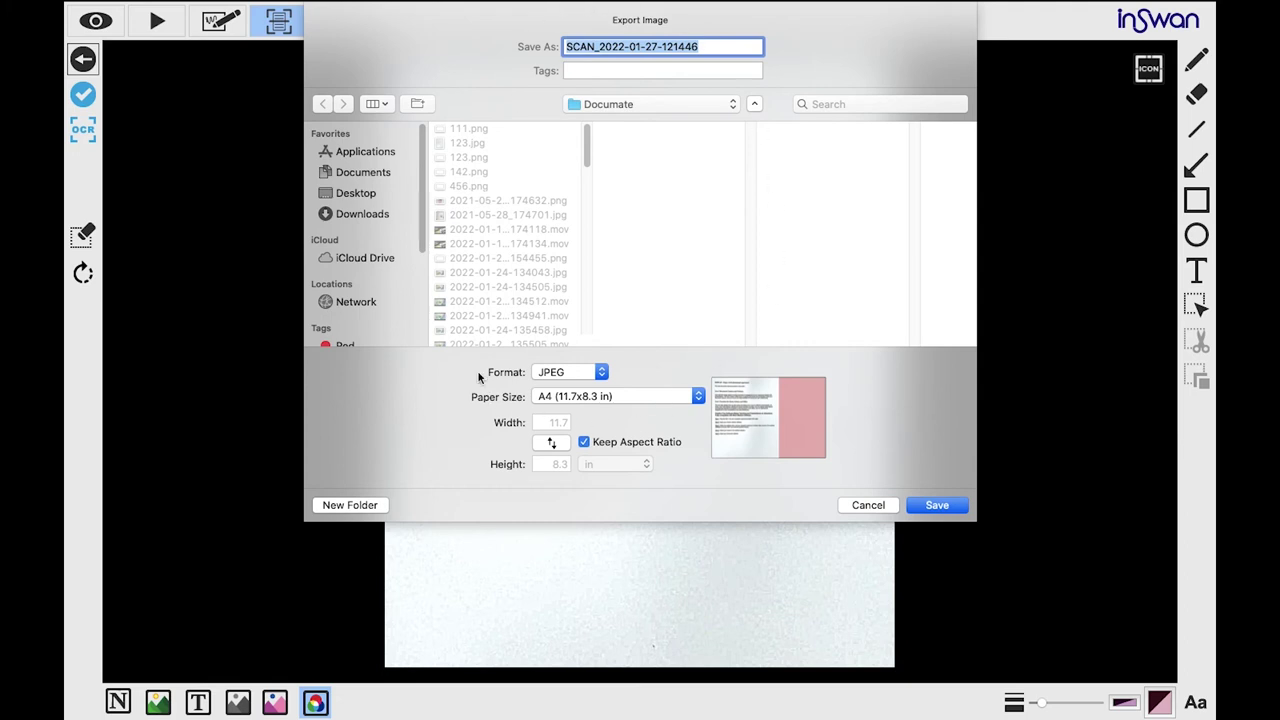
left_click(555, 372)
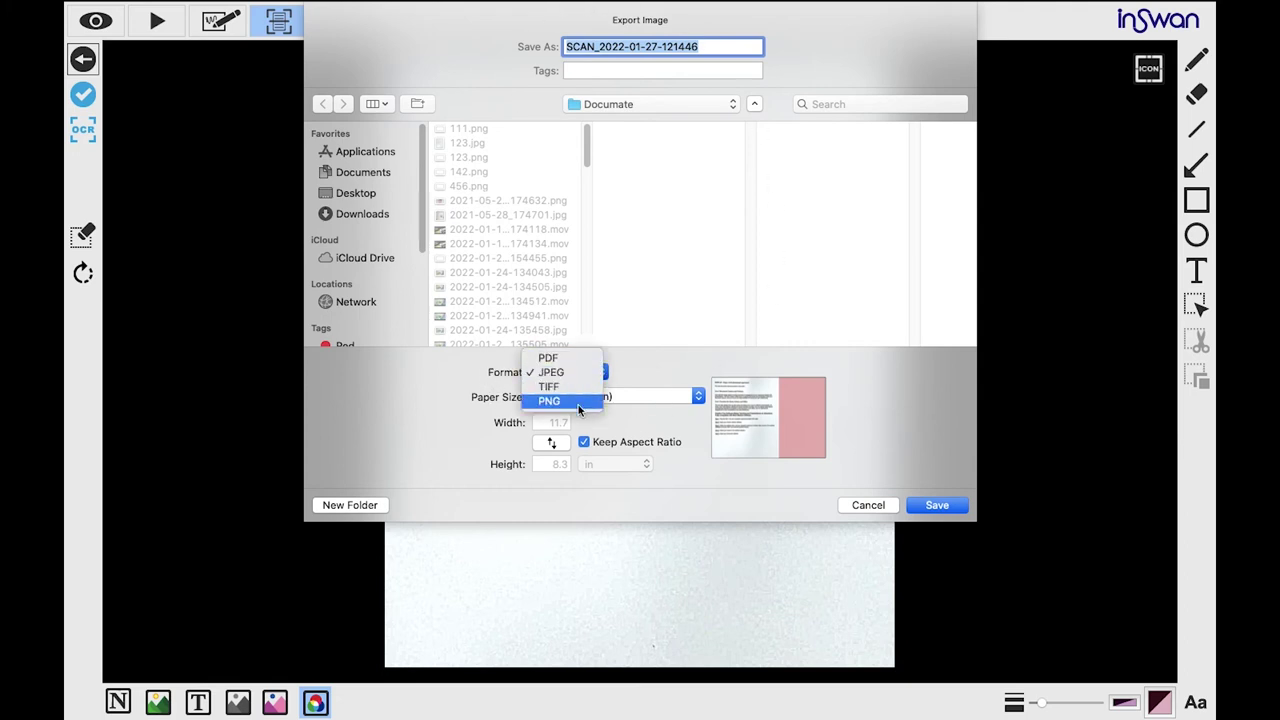
left_click(630, 377)
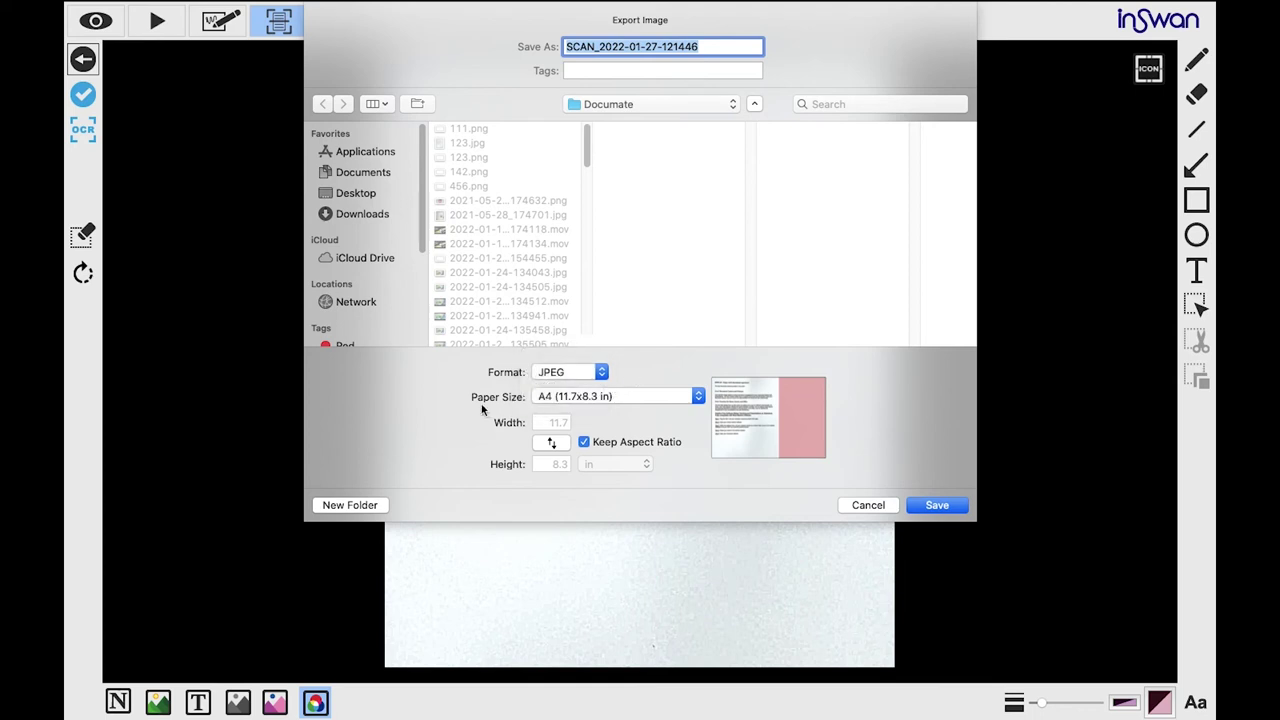
left_click(550, 398)
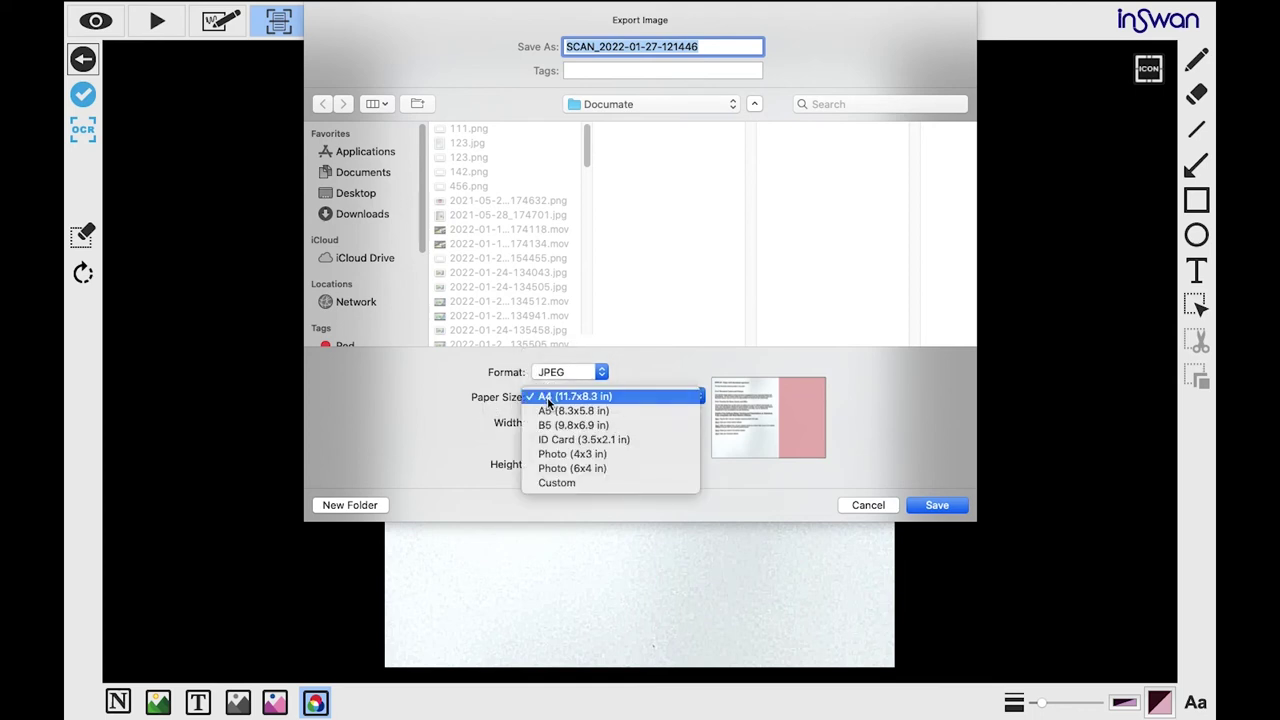
left_click(502, 418)
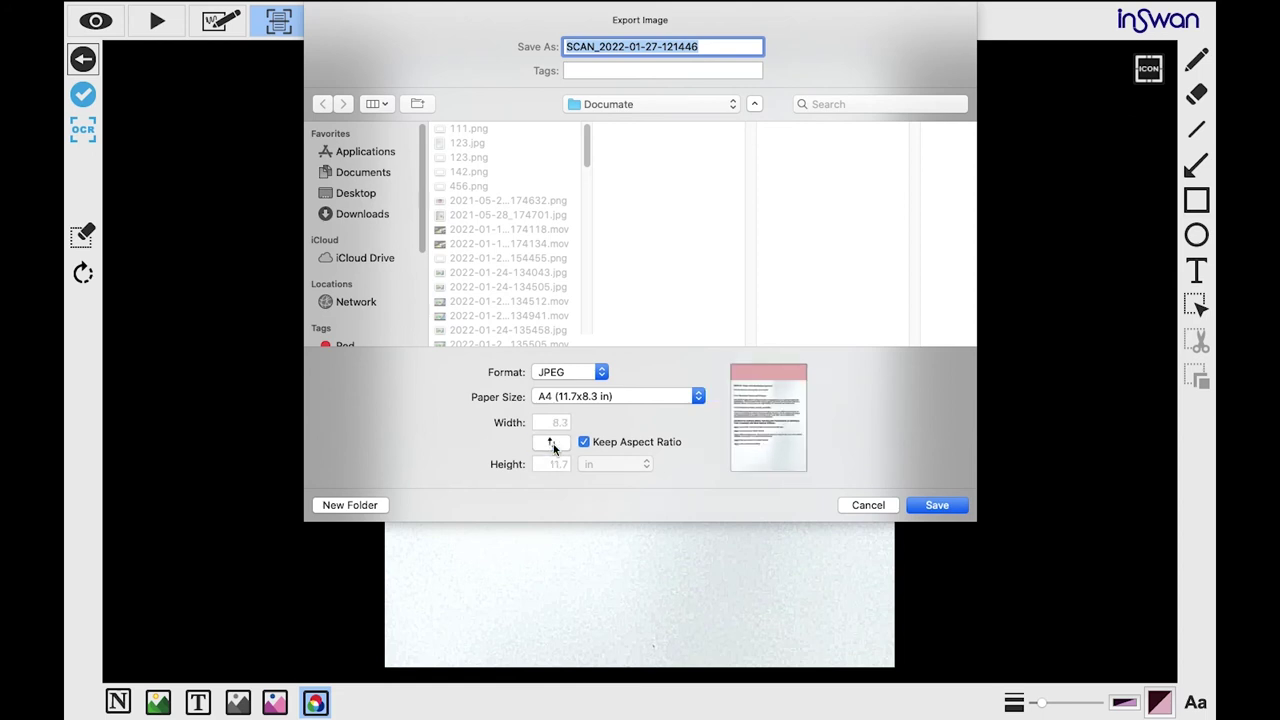
left_click(584, 443)
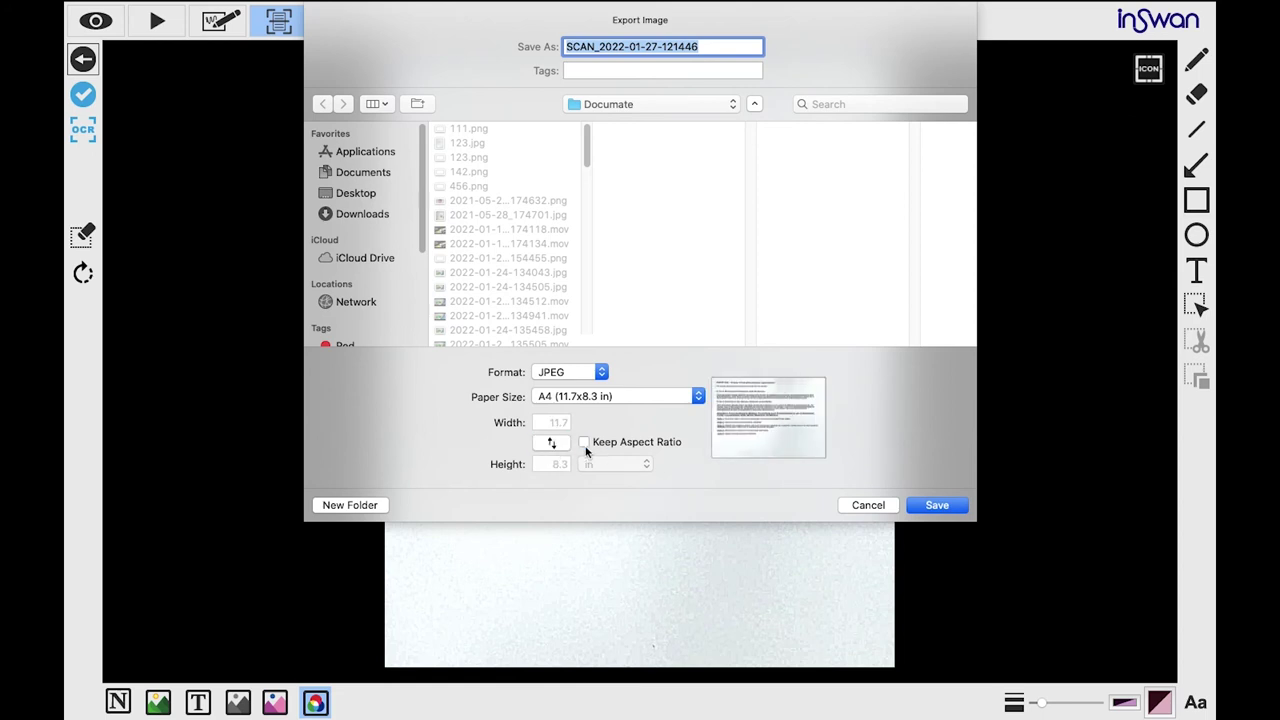
left_click(584, 443)
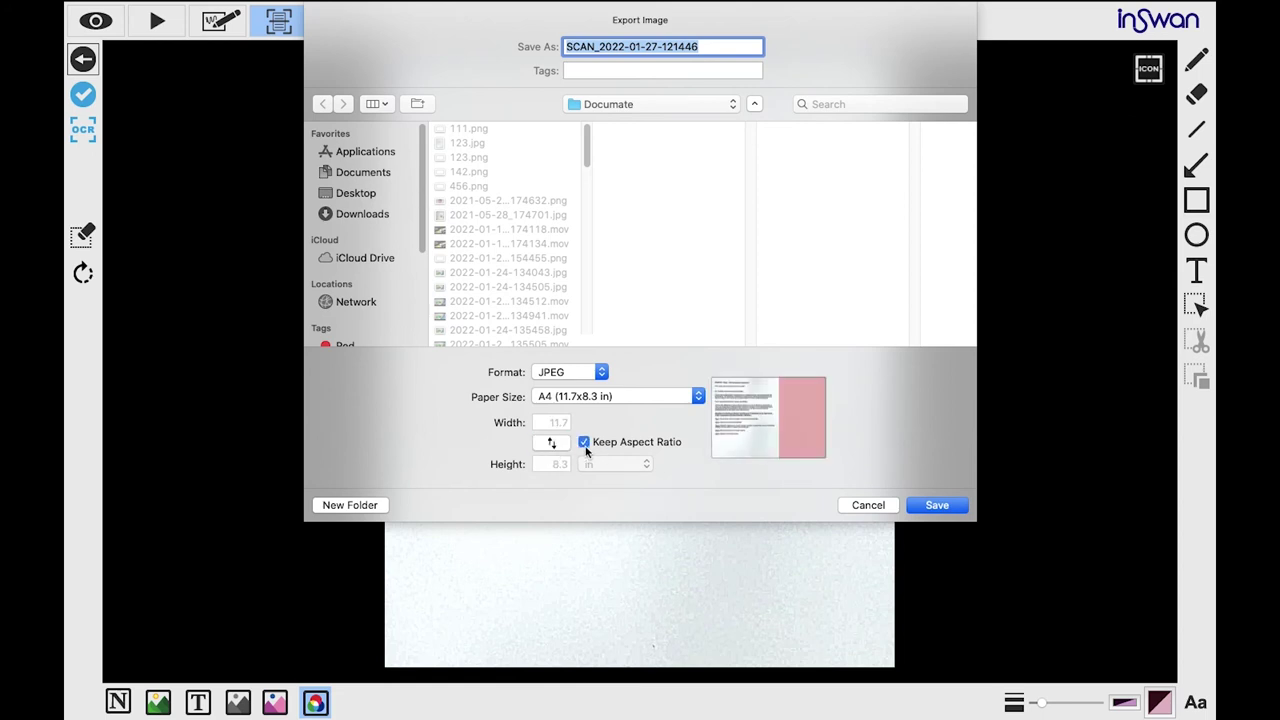
left_click(937, 505)
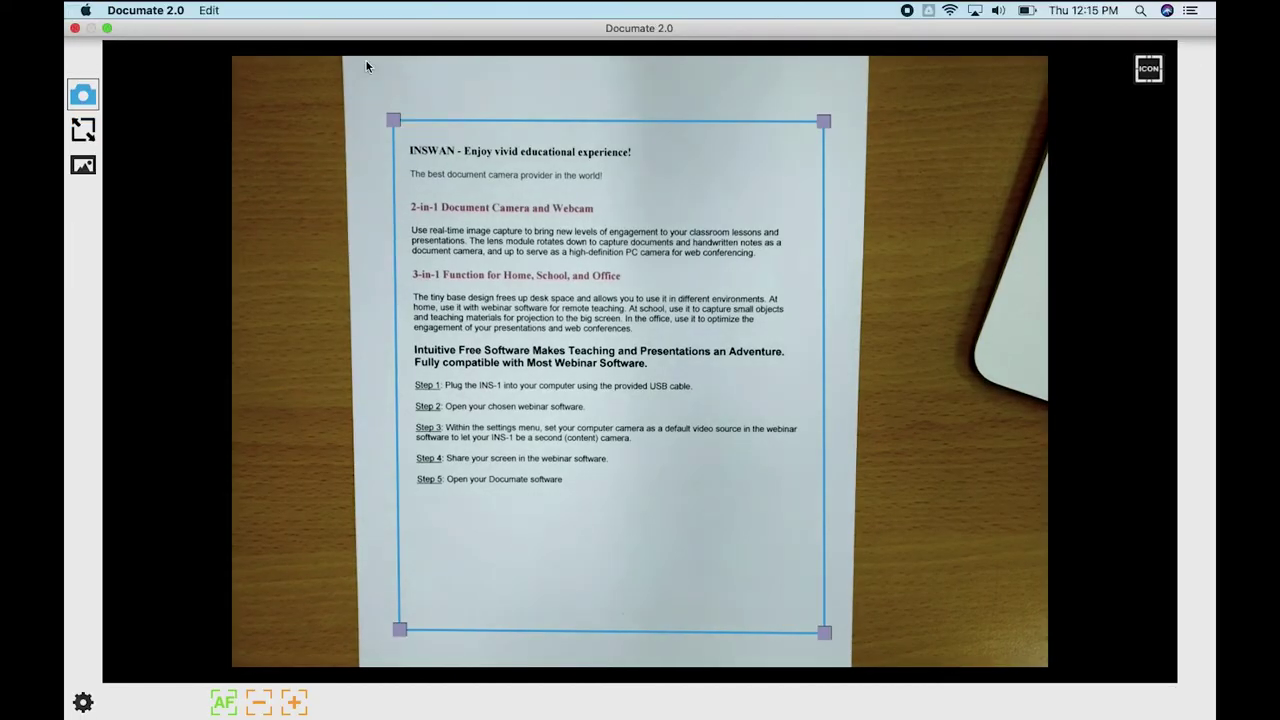
Leave full screen, minimize the camera window, and open the saved SCAN_2022-01-27-121446.jpg from Finder's Documents > Documate folder
left_click(106, 29)
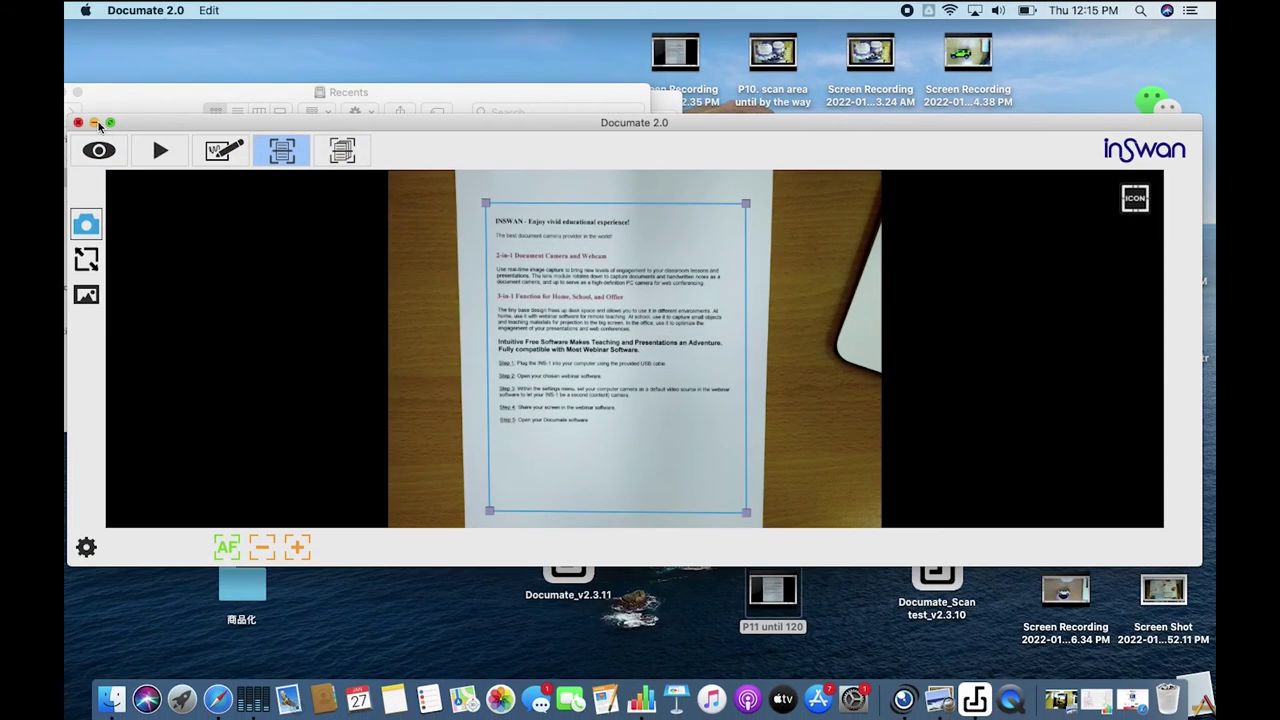
left_click(96, 124)
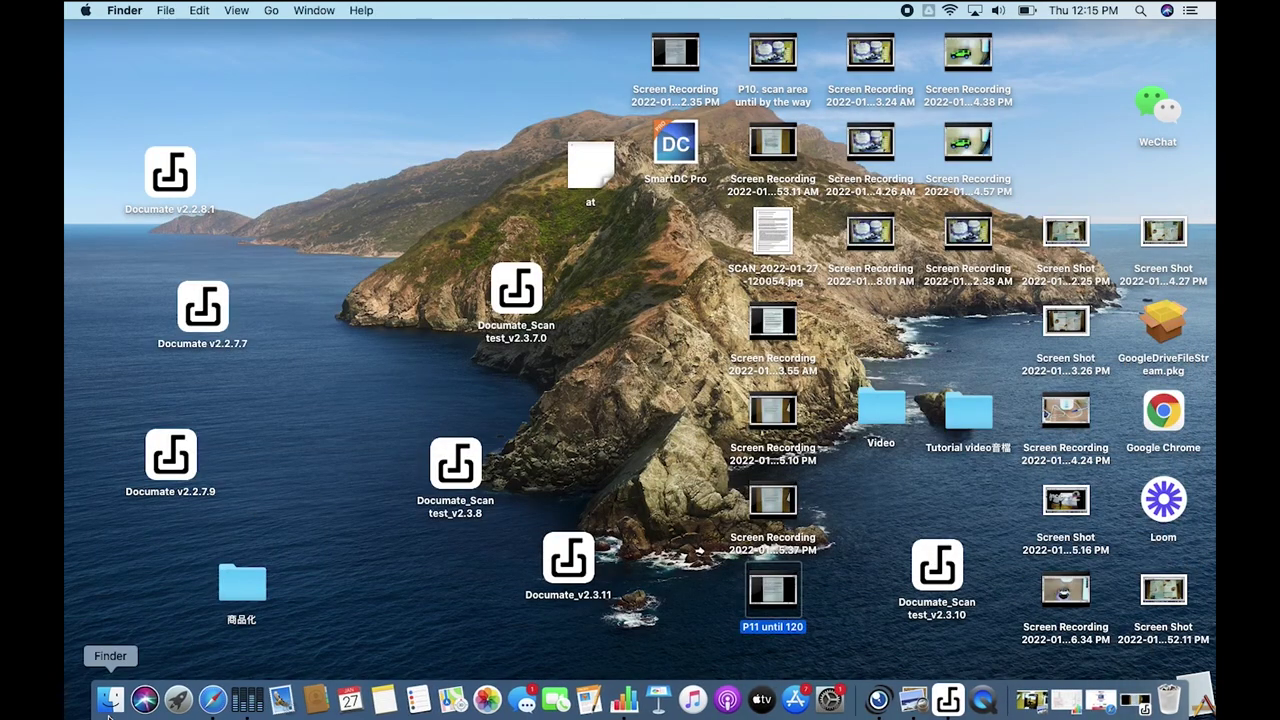
left_click(109, 705)
left_click(133, 128)
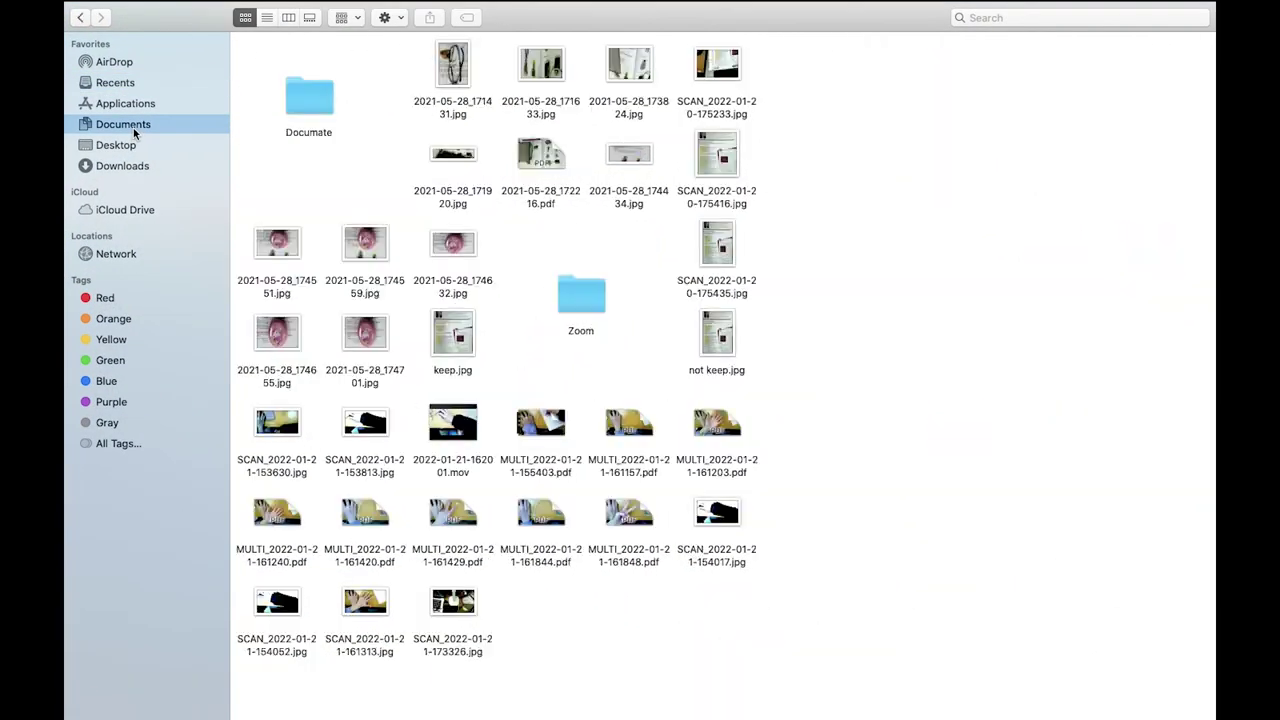
left_click(318, 97)
double_click(318, 97)
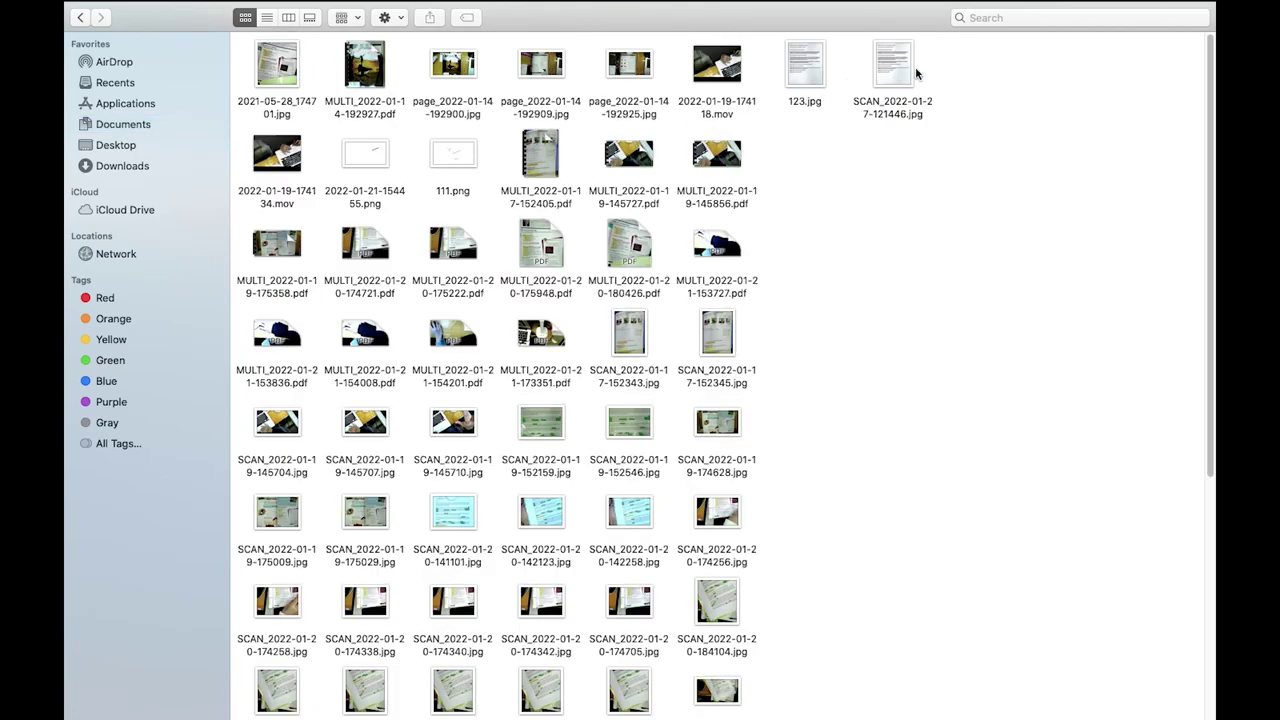
double_click(906, 60)
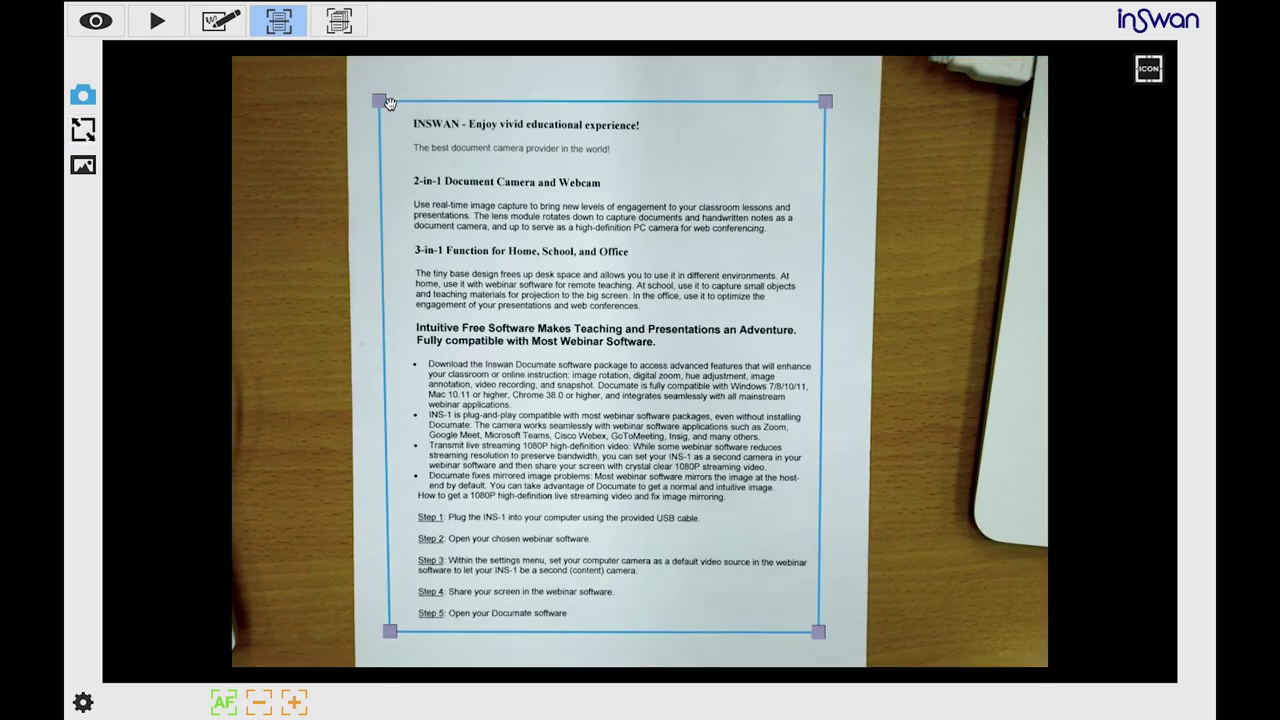
Scan the longer INSWAN page, run OCR with English as primary and secondary language, and save the recognized text to a file
left_click(81, 100)
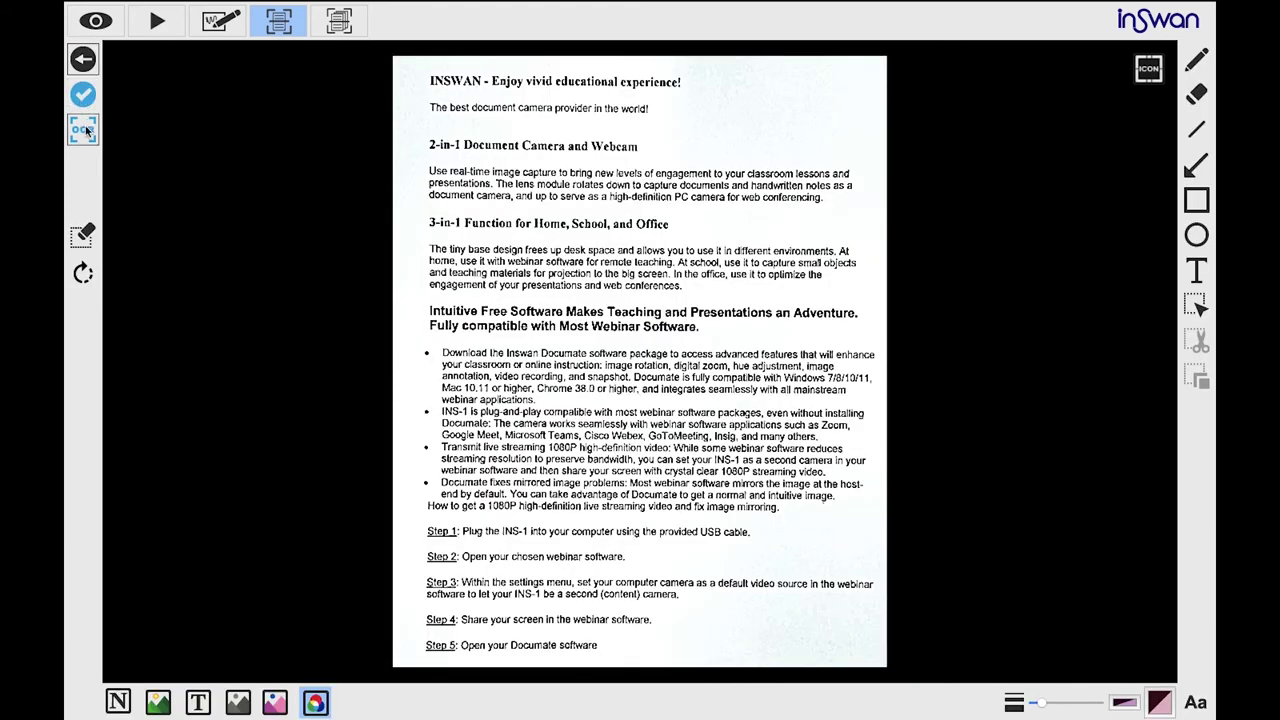
left_click(84, 129)
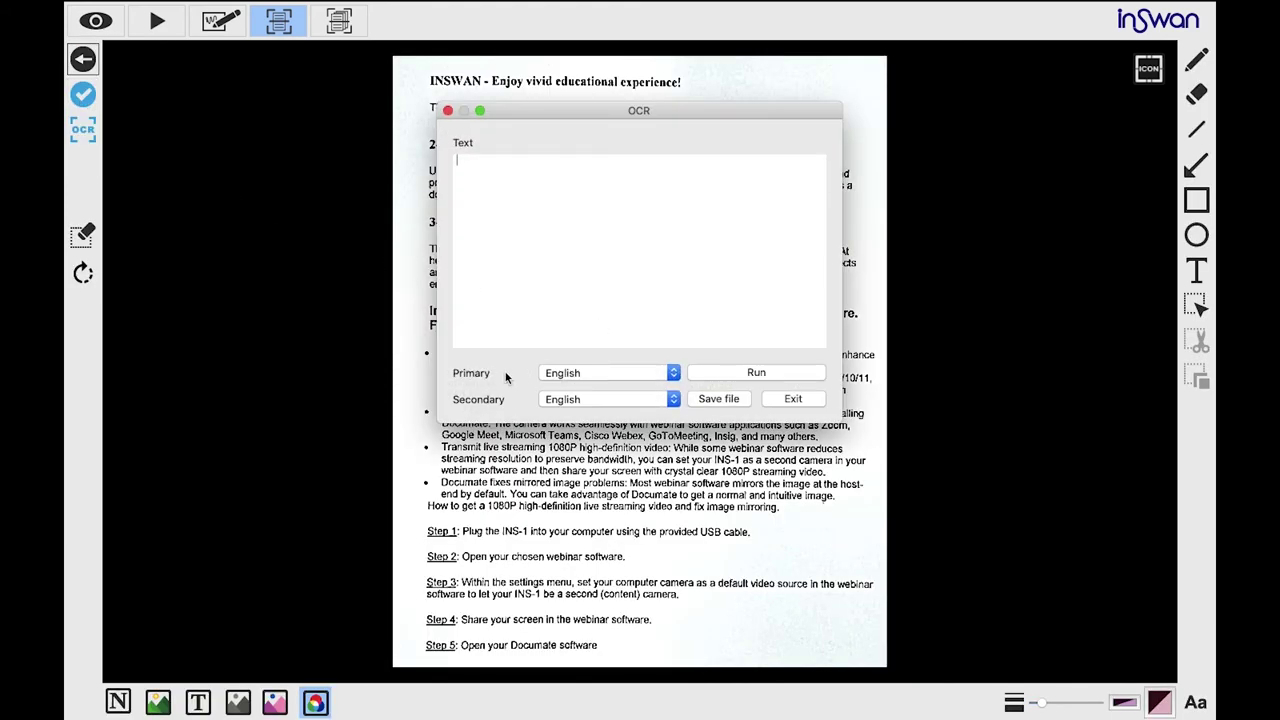
left_click(755, 375)
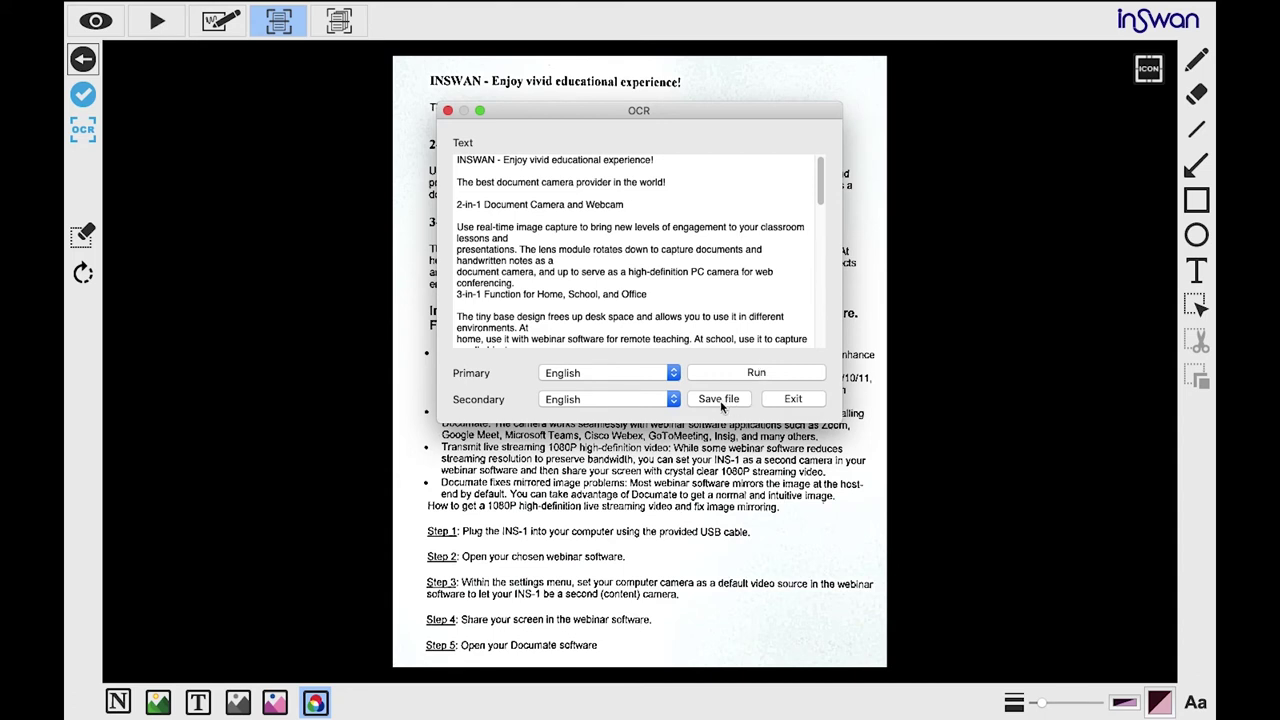
left_click(720, 399)
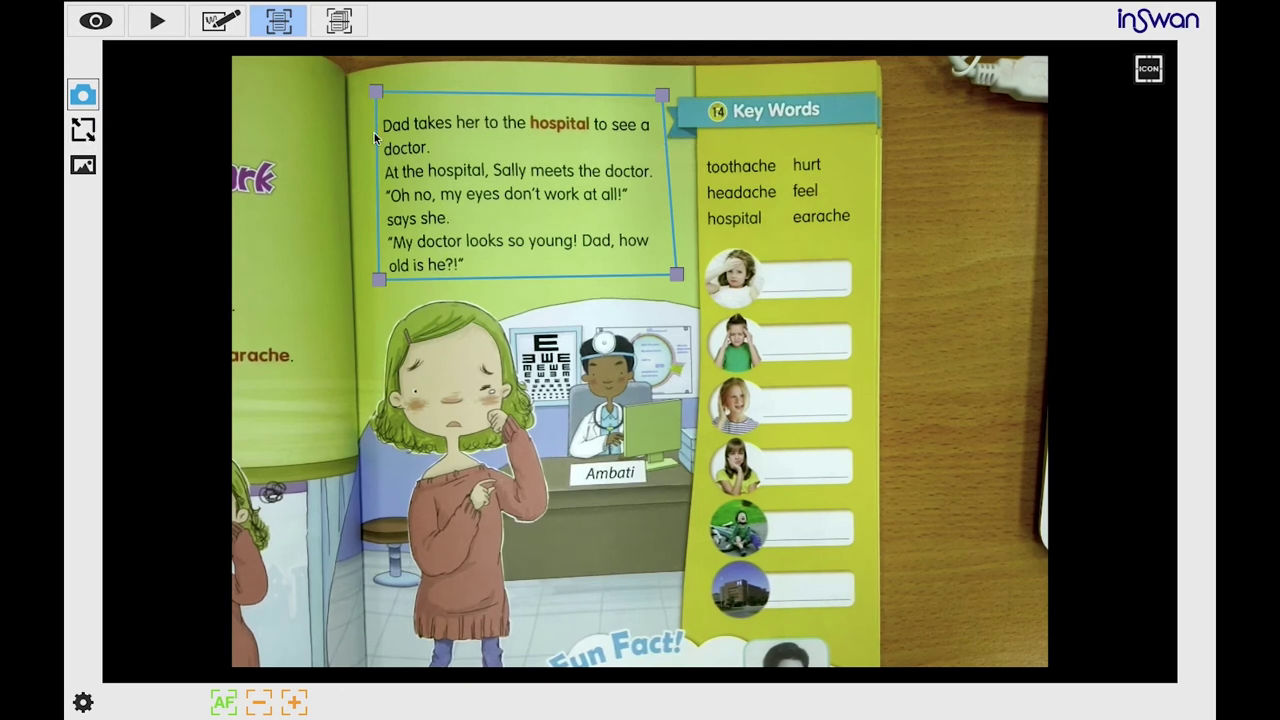
Tighten the scan area around the hospital story paragraph, scan it, extract its text with OCR, and return to the live scan view
left_click_drag(375, 92, 375, 106)
left_click_drag(661, 94, 658, 101)
left_click_drag(677, 273, 673, 275)
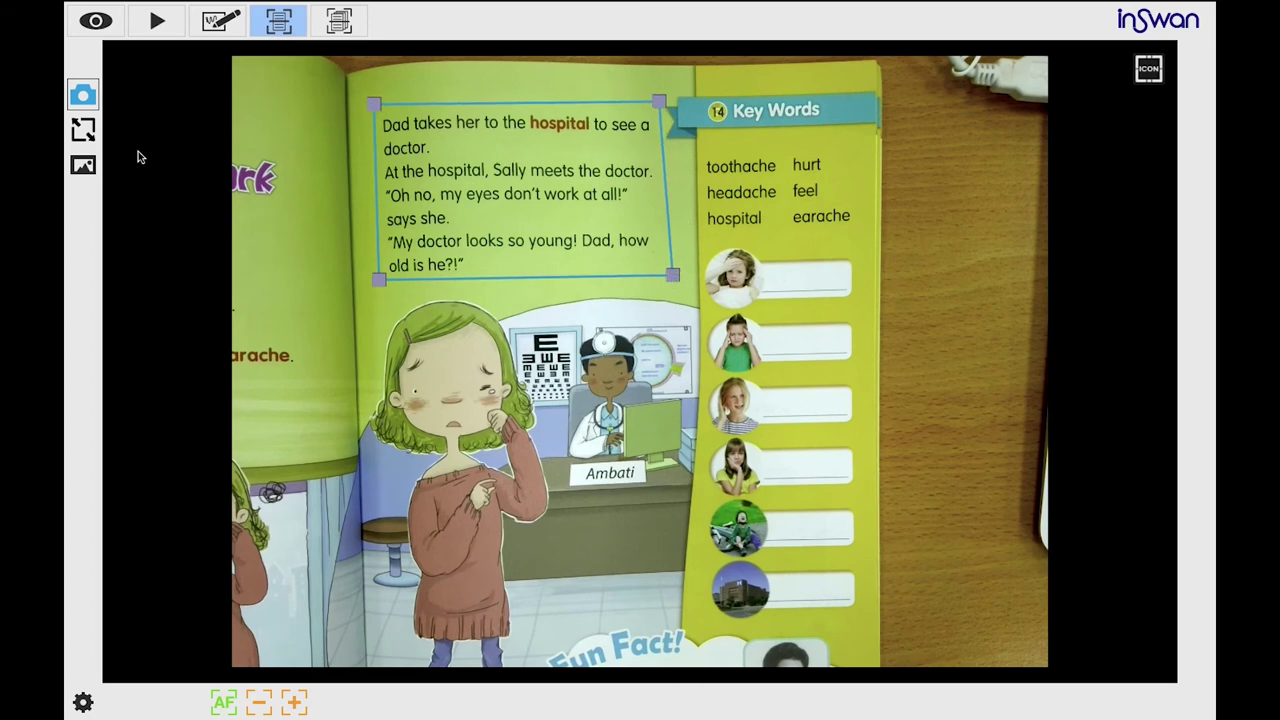
left_click(86, 99)
left_click(83, 130)
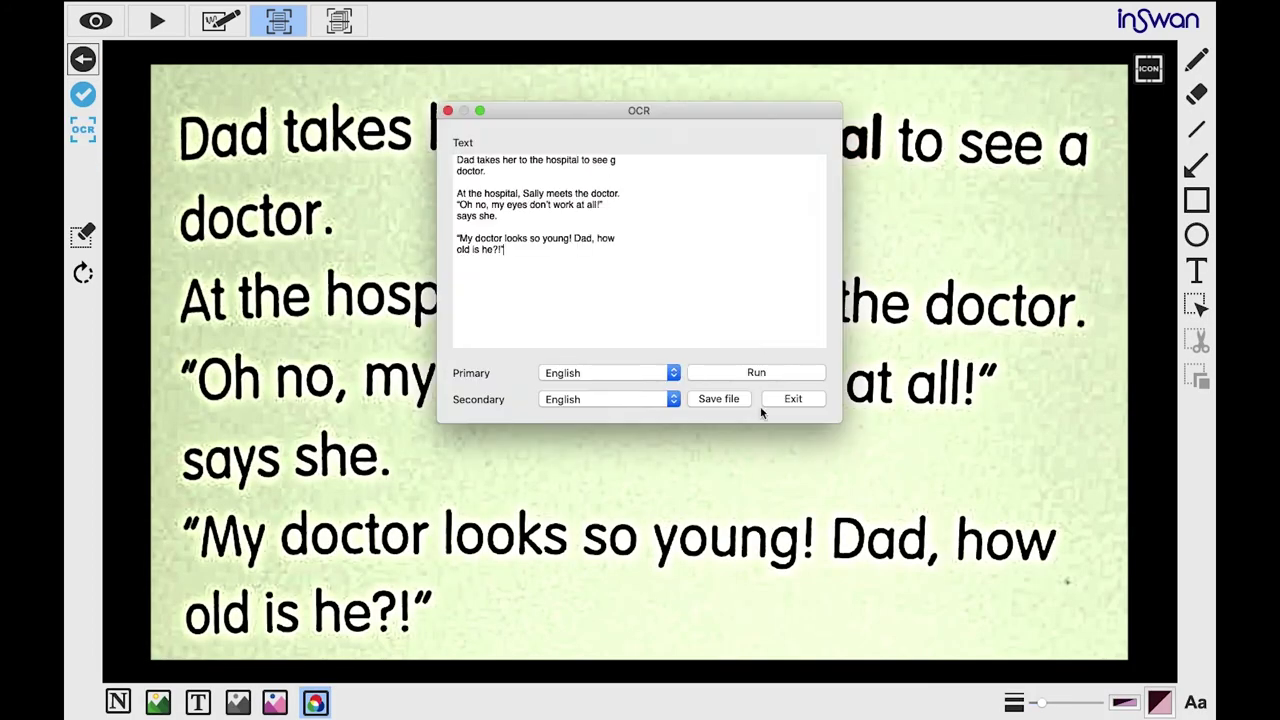
left_click(793, 399)
left_click(86, 62)
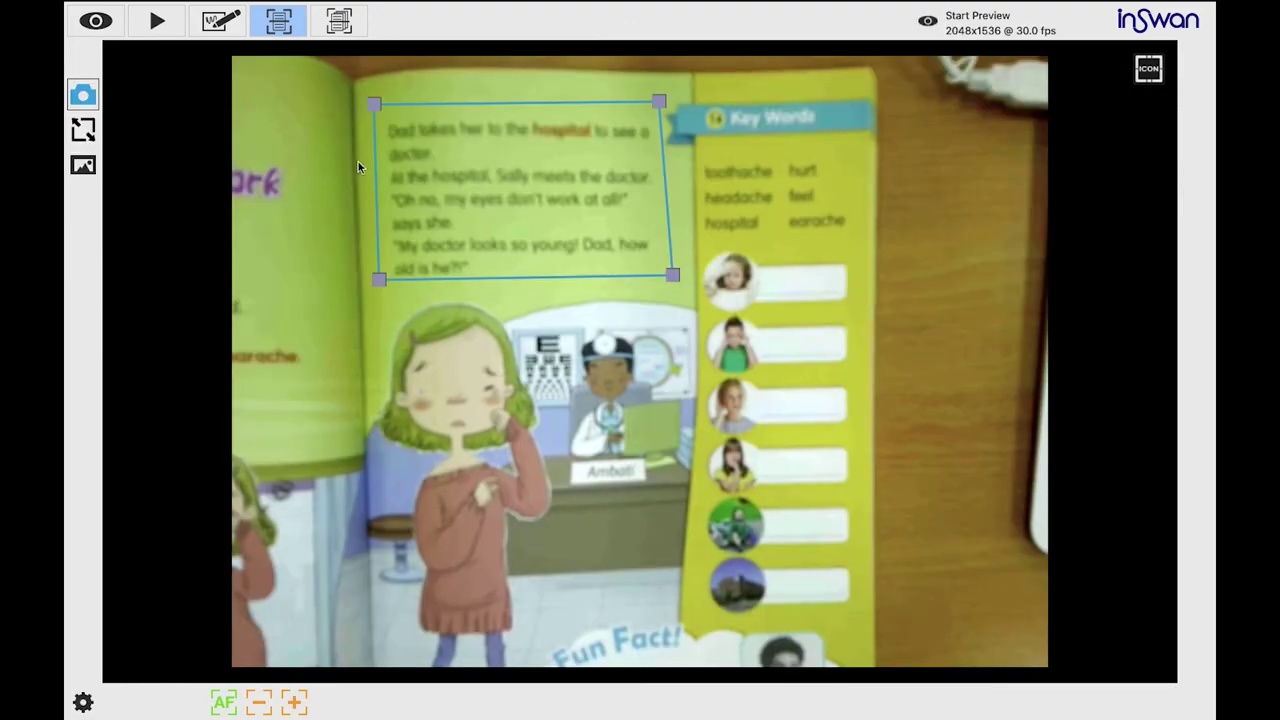
Move the scan area's corners around the six words under Key Words, scan them, and run English OCR
left_click_drag(358, 161, 734, 263)
left_click_drag(366, 91, 698, 141)
left_click_drag(734, 263, 860, 241)
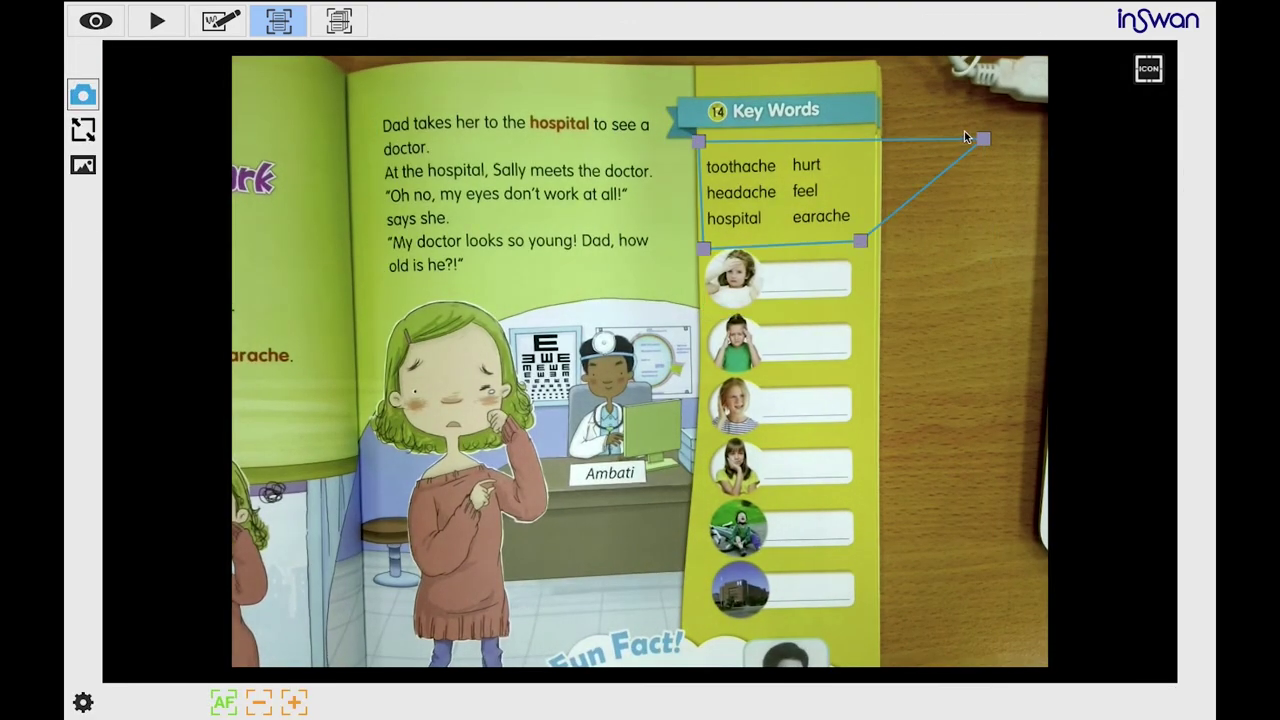
left_click_drag(984, 139, 855, 145)
left_click_drag(699, 142, 706, 151)
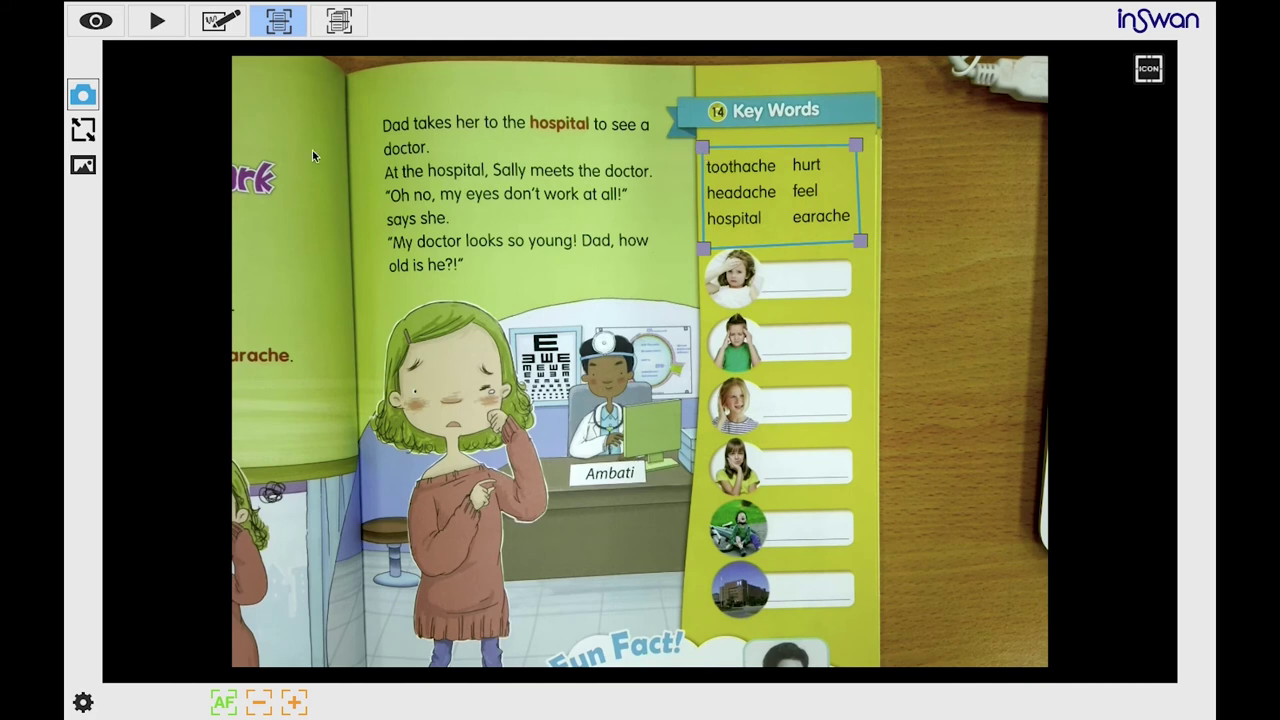
left_click(83, 94)
left_click(83, 129)
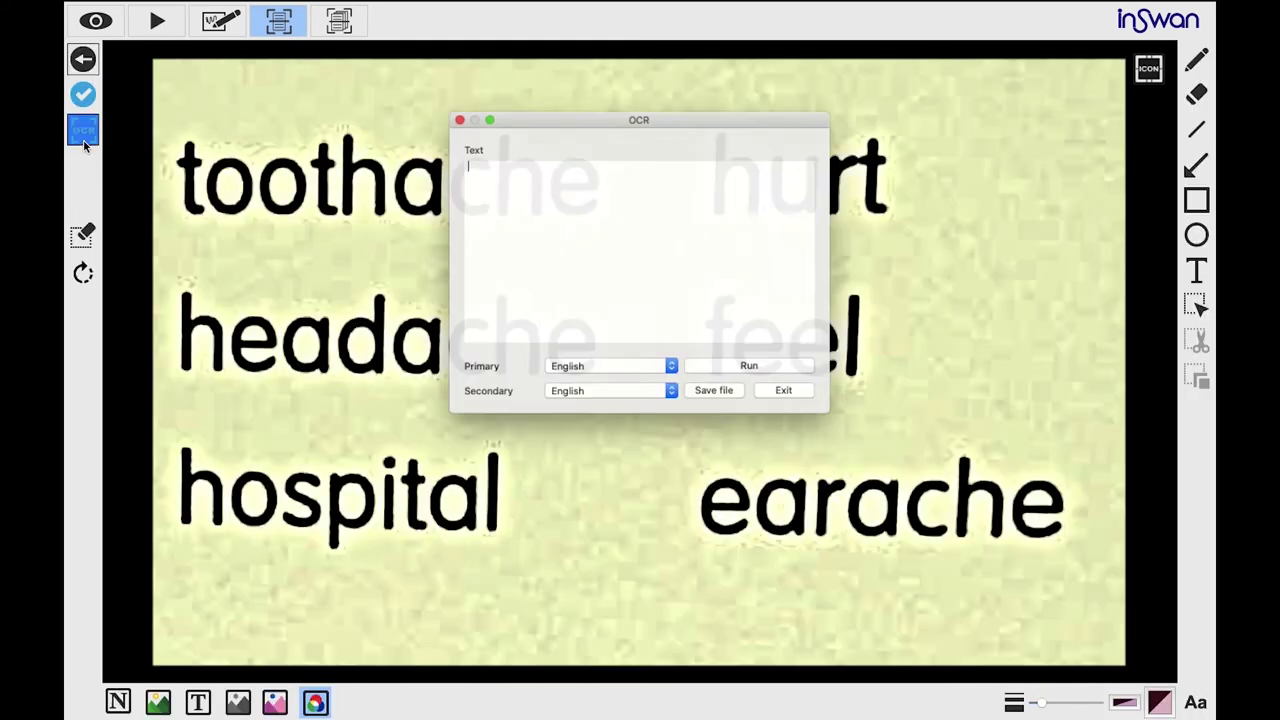
left_click(755, 372)
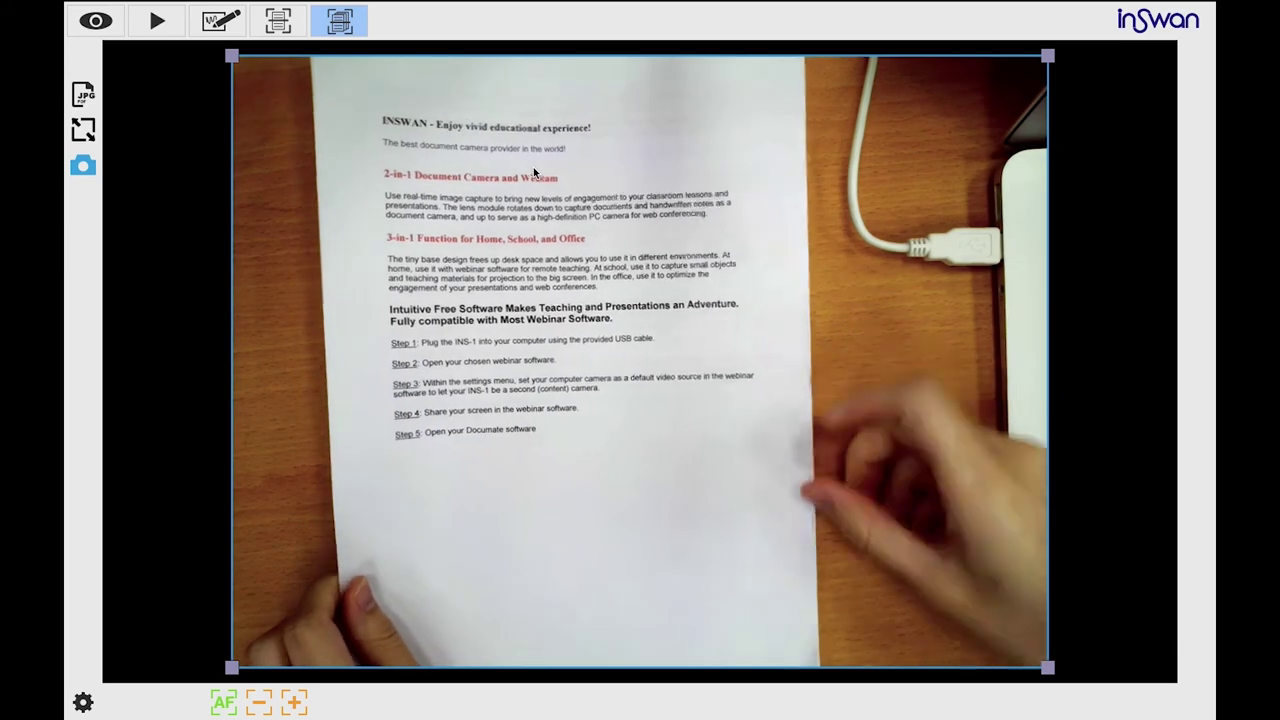
Set the multi-page scan output to PDF and fit a custom scan area within the INSWAN page's edges
left_click(83, 95)
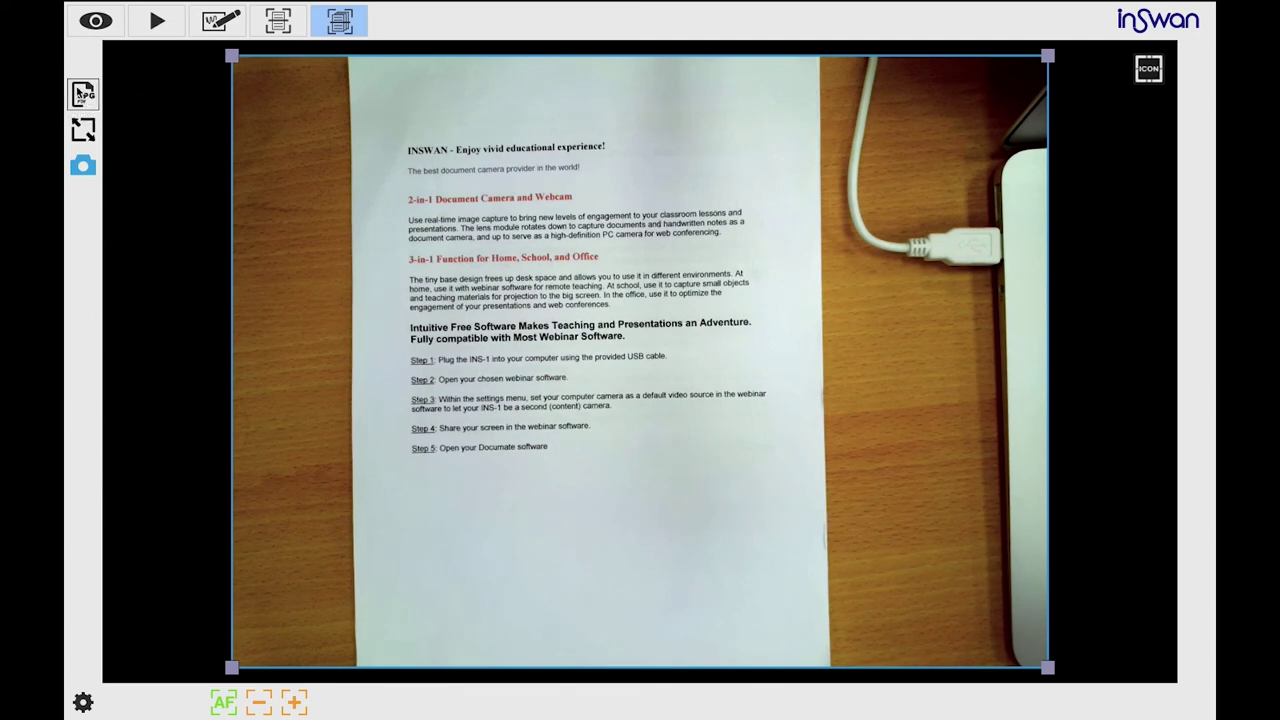
left_click(85, 97)
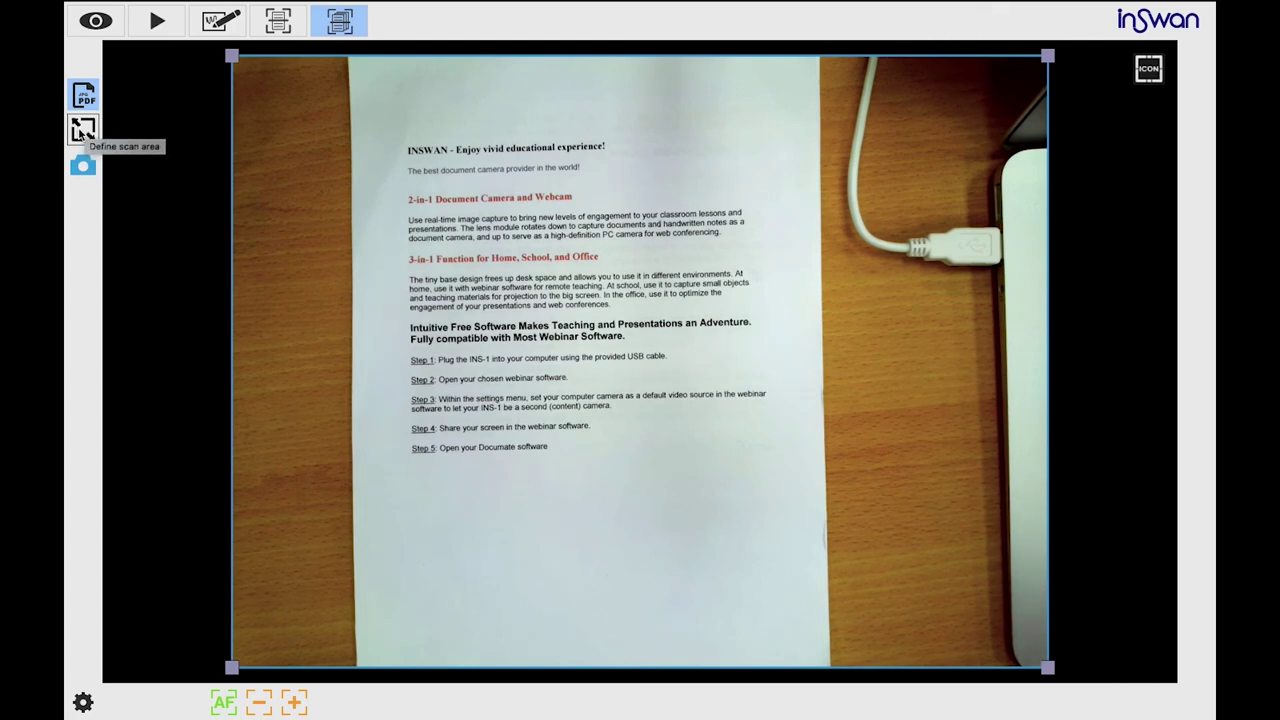
left_click(84, 130)
left_click_drag(361, 138, 371, 100)
left_click_drag(236, 670, 371, 656)
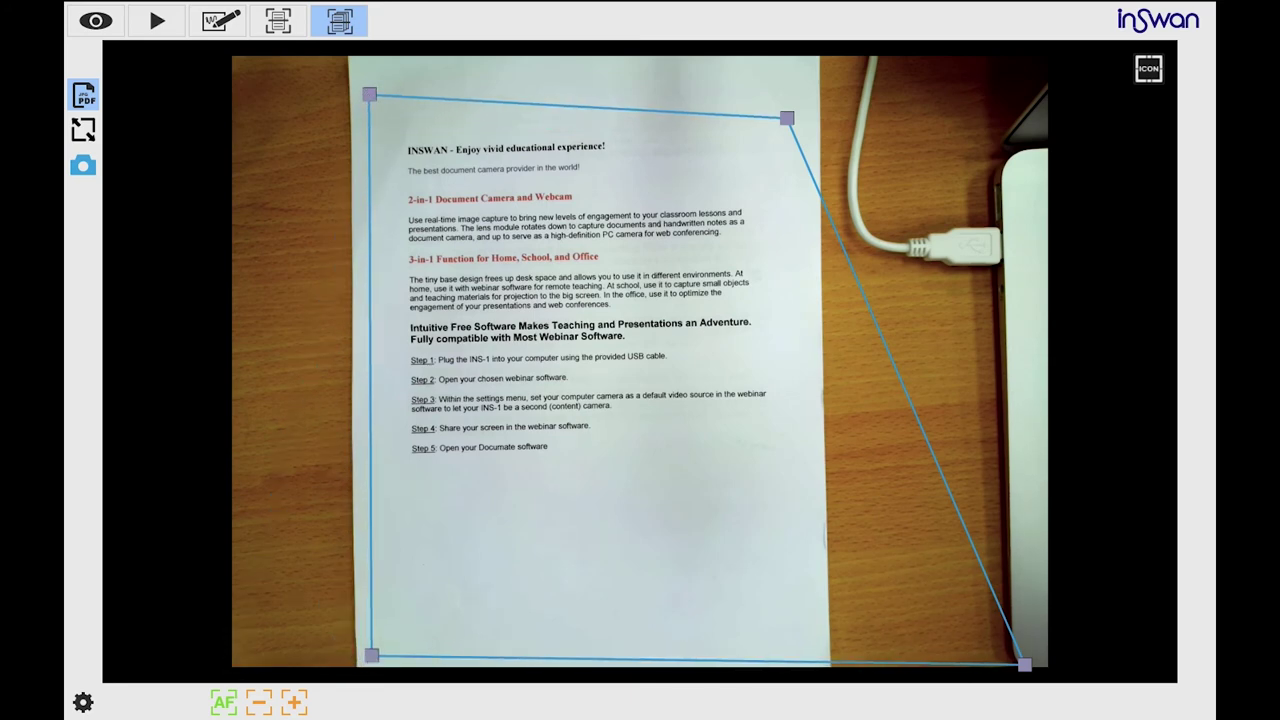
left_click_drag(1023, 664, 816, 656)
left_click_drag(786, 122, 793, 85)
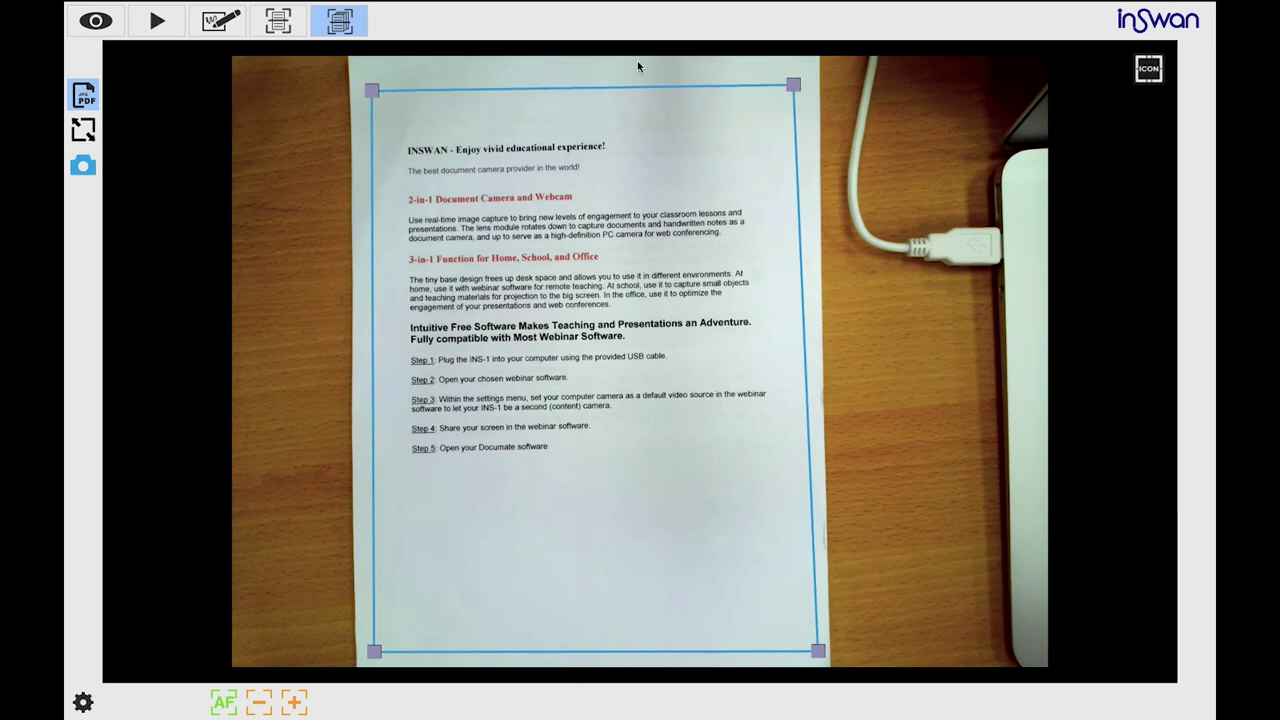
Switch the scan area to full frame and back to custom, and scan the INSWAN and INS-2 pages
left_click(88, 134)
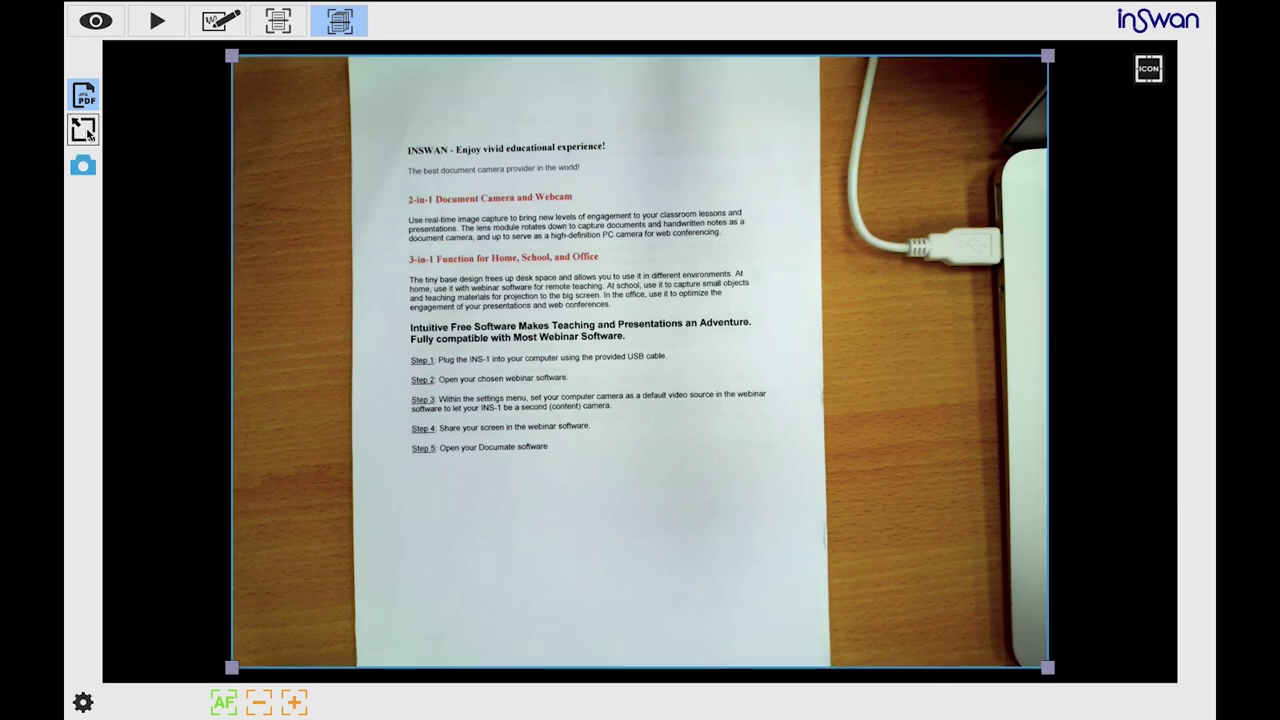
left_click(88, 134)
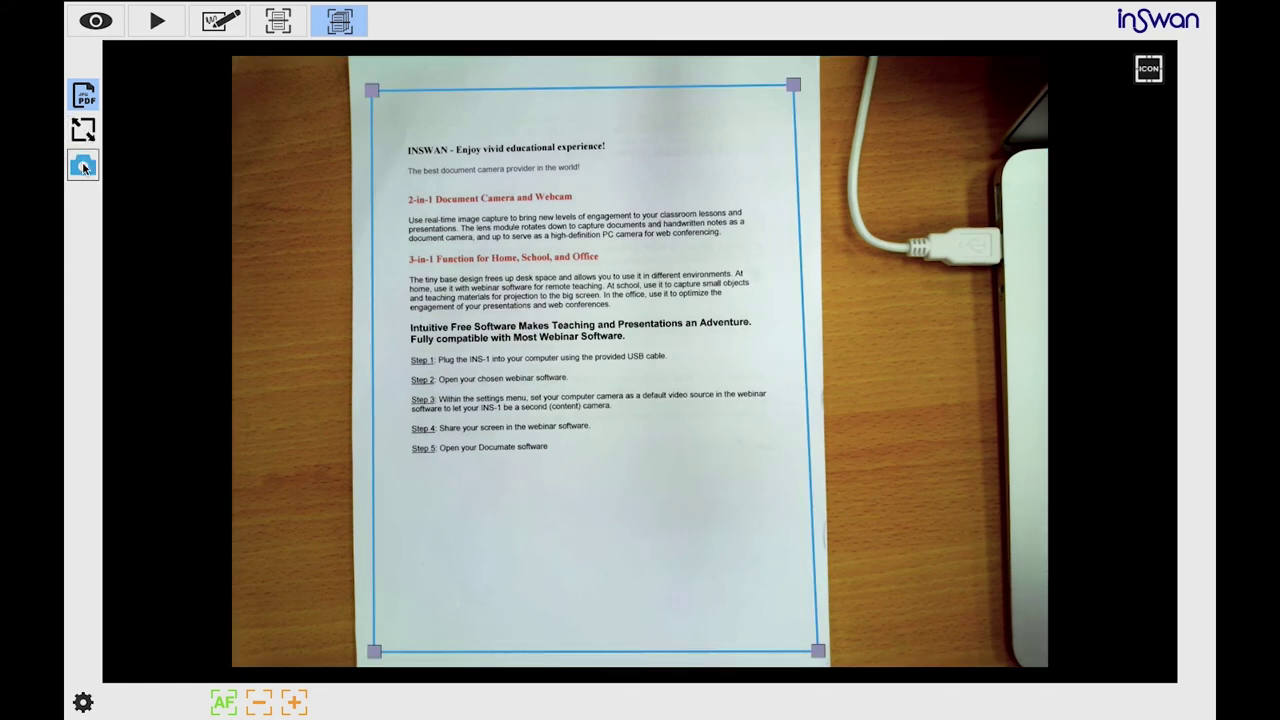
left_click(83, 166)
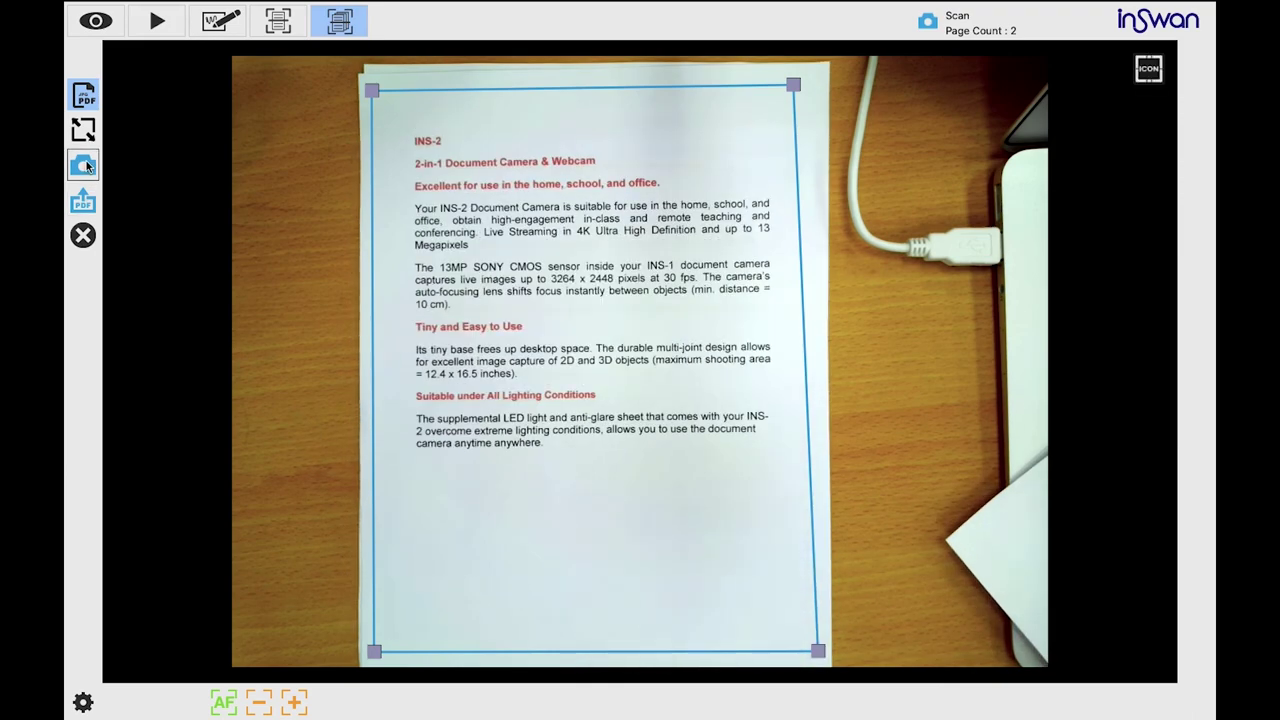
Scan three more pages and export all the scanned pages as one PDF file
left_click(83, 166)
left_click(86, 166)
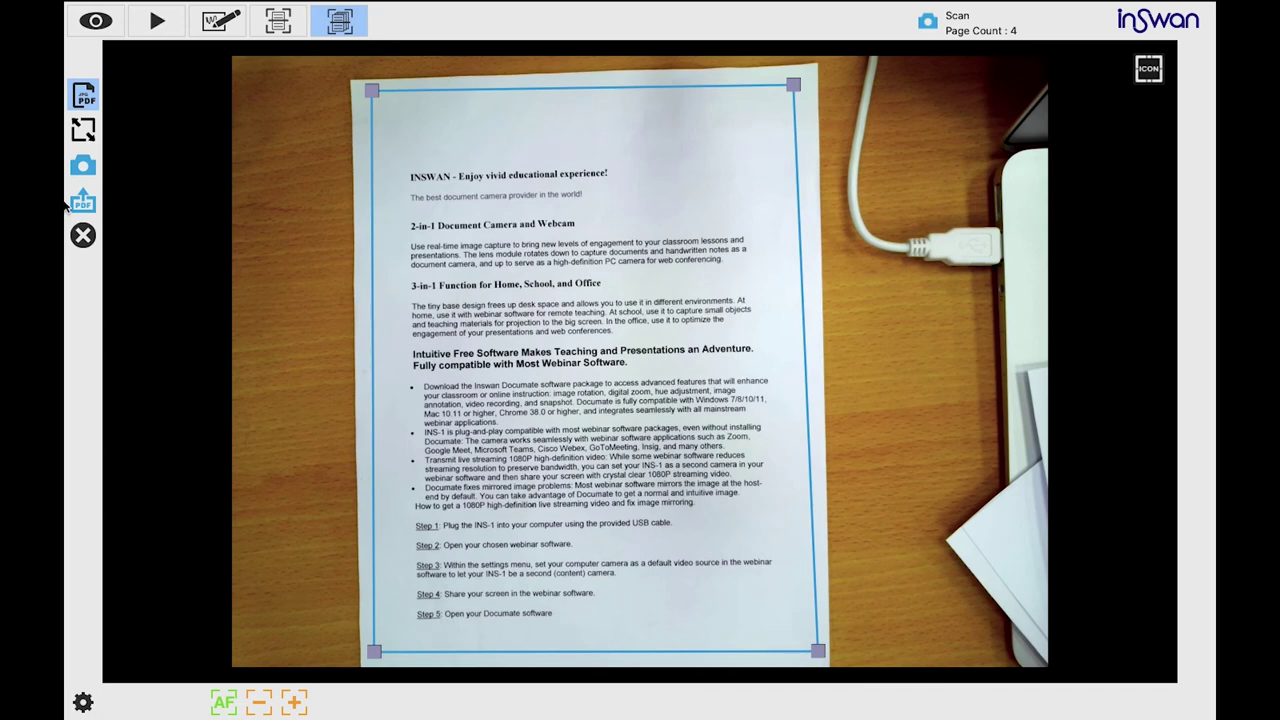
left_click(84, 166)
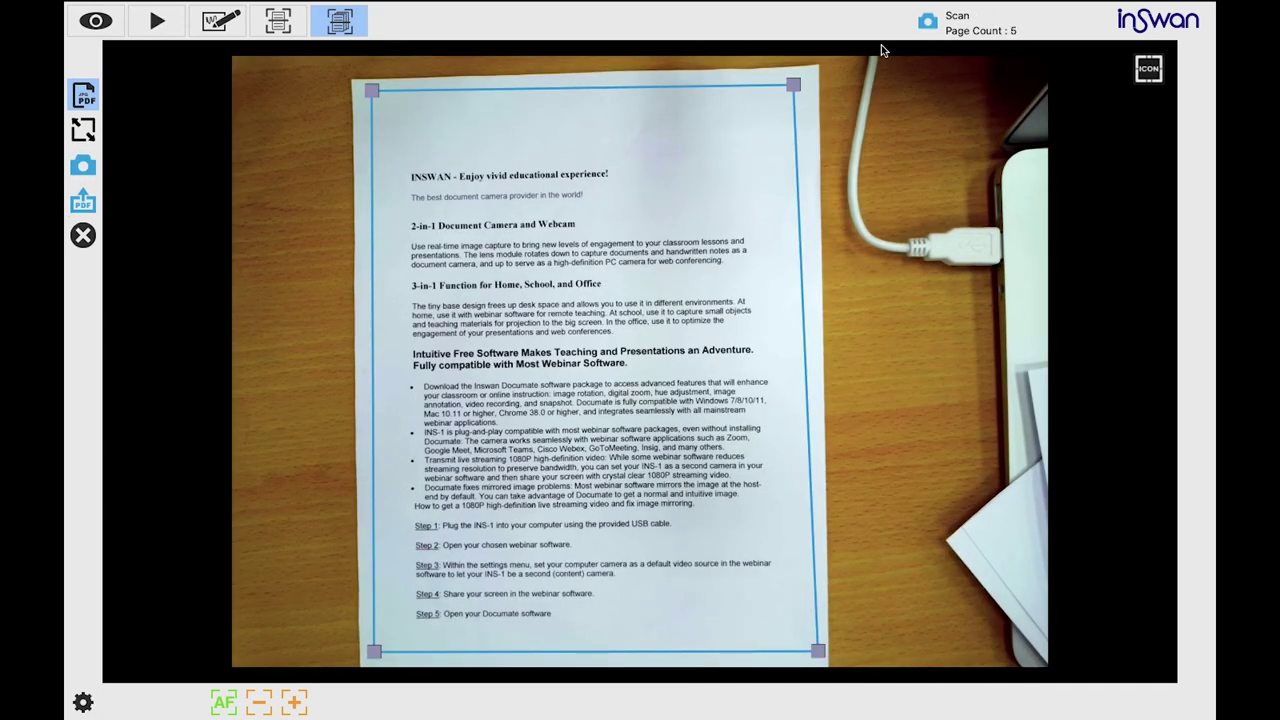
left_click(80, 204)
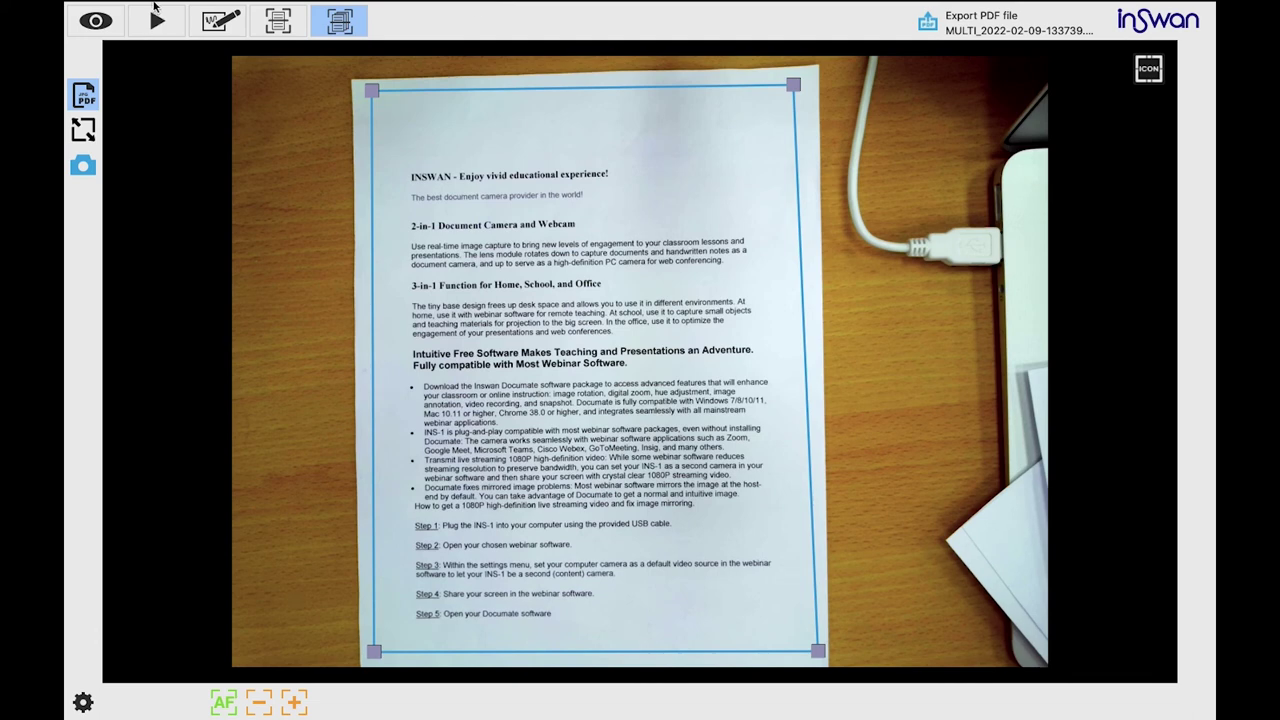
Close Documate 2.0 and browse the Documate folder under Documents in an enlarged Finder window to find the exported PDF
mouse_move(133, 10)
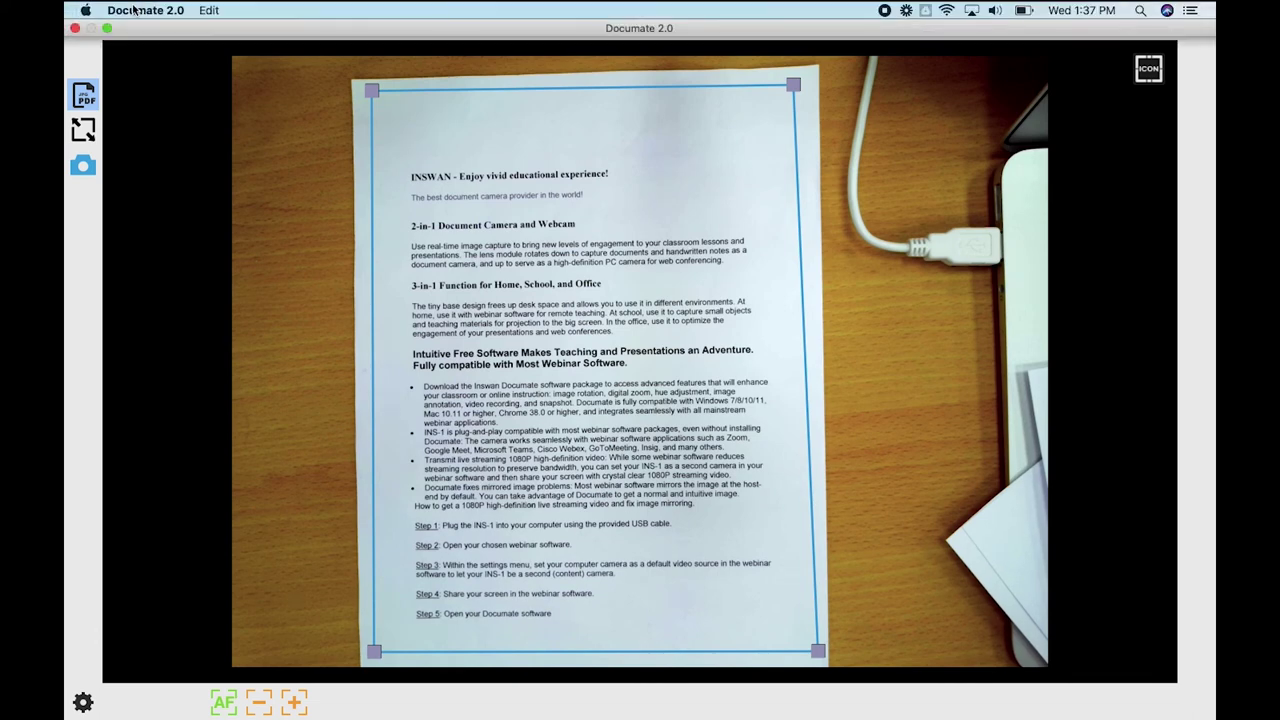
left_click(74, 30)
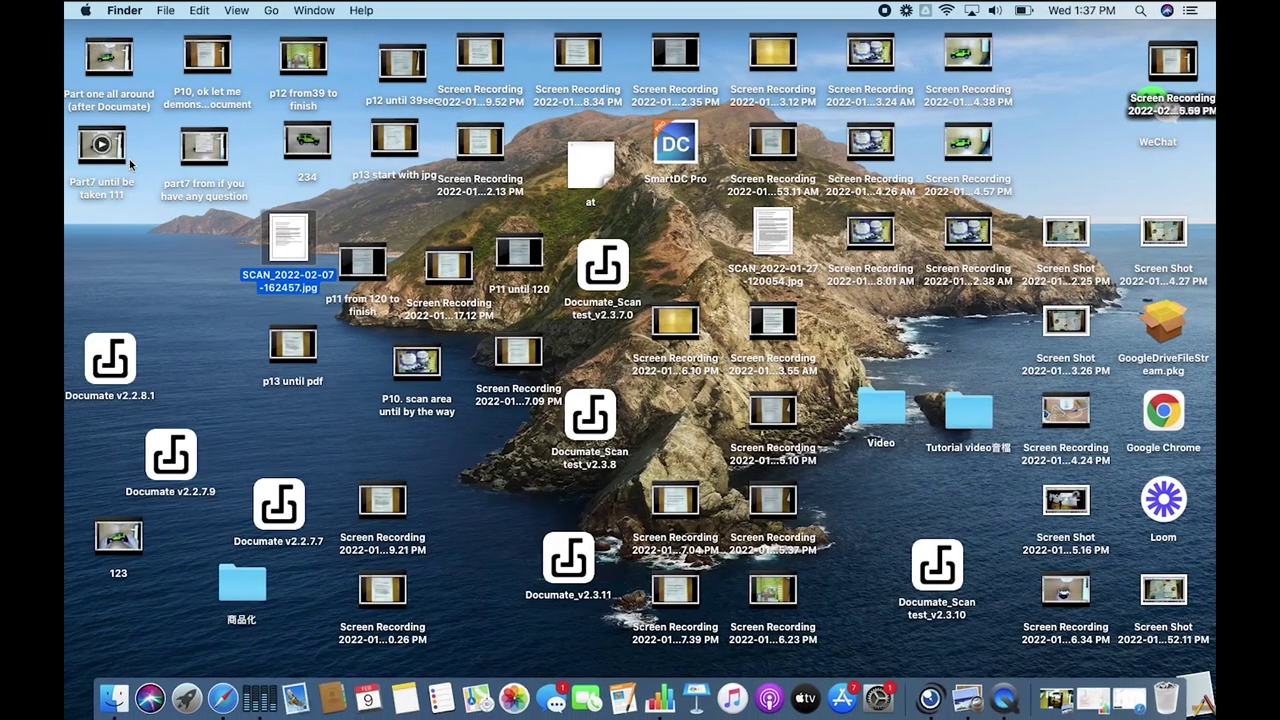
left_click(116, 700)
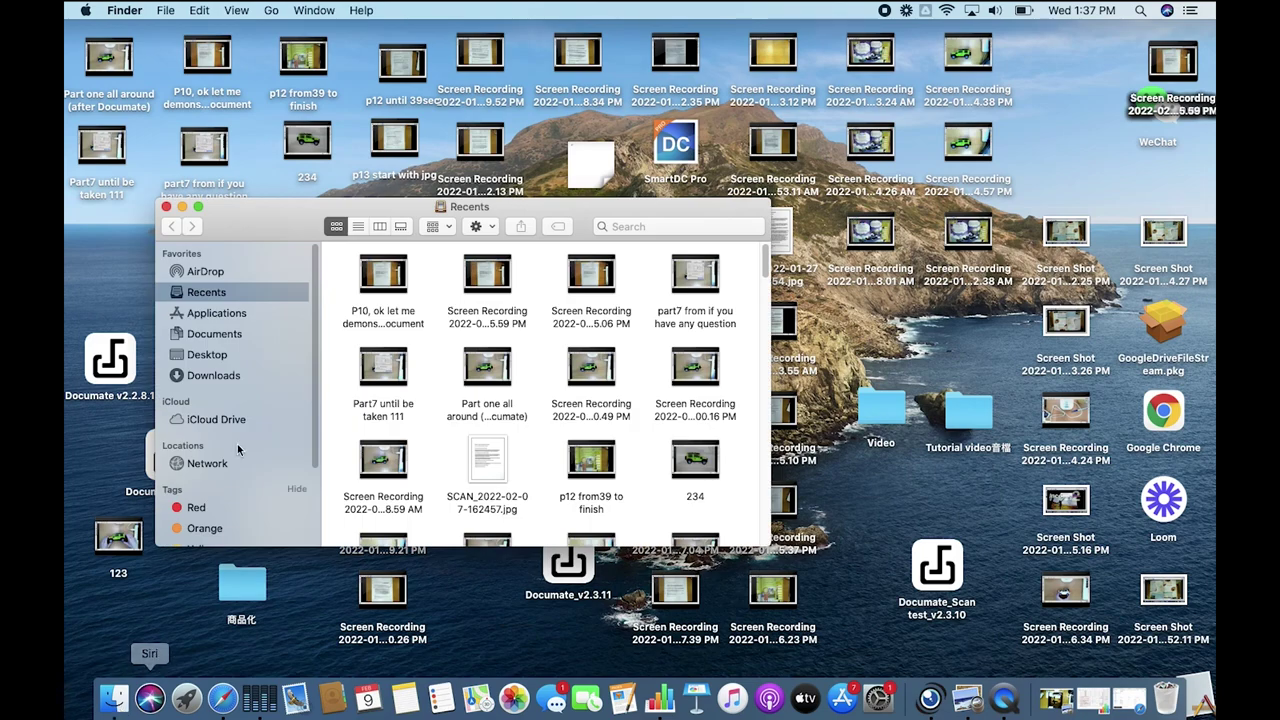
left_click(200, 206)
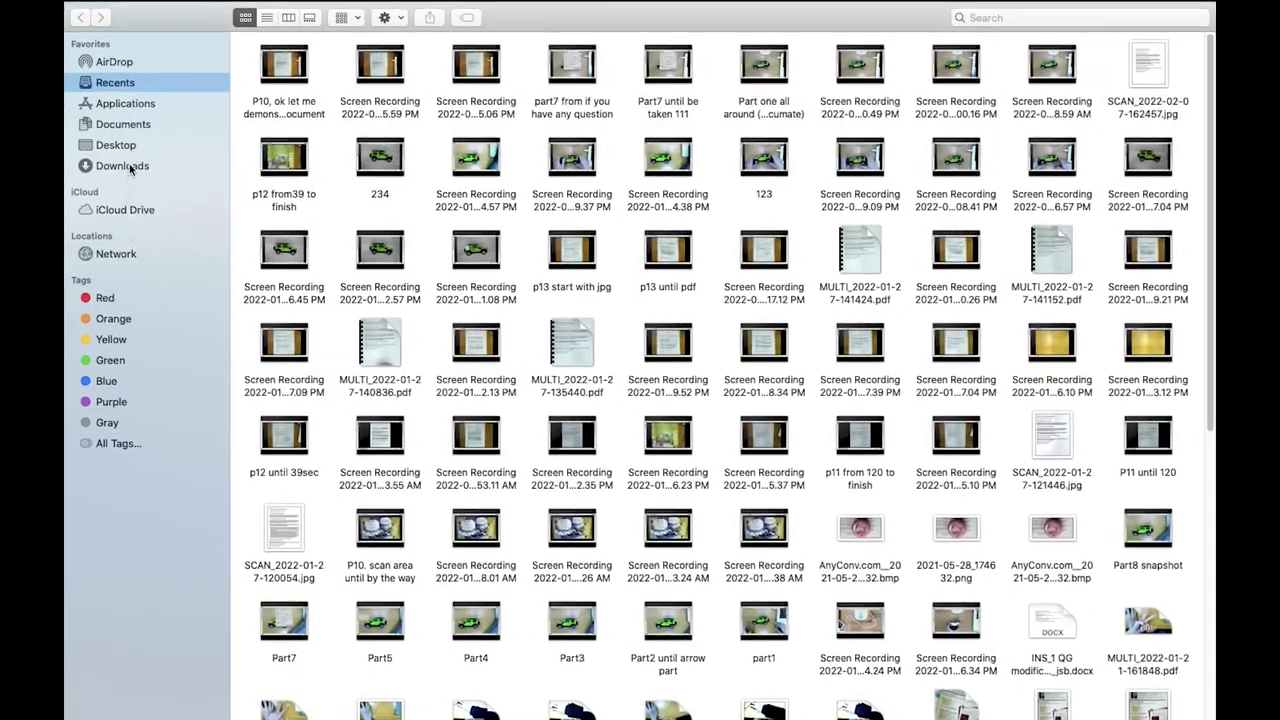
left_click(116, 125)
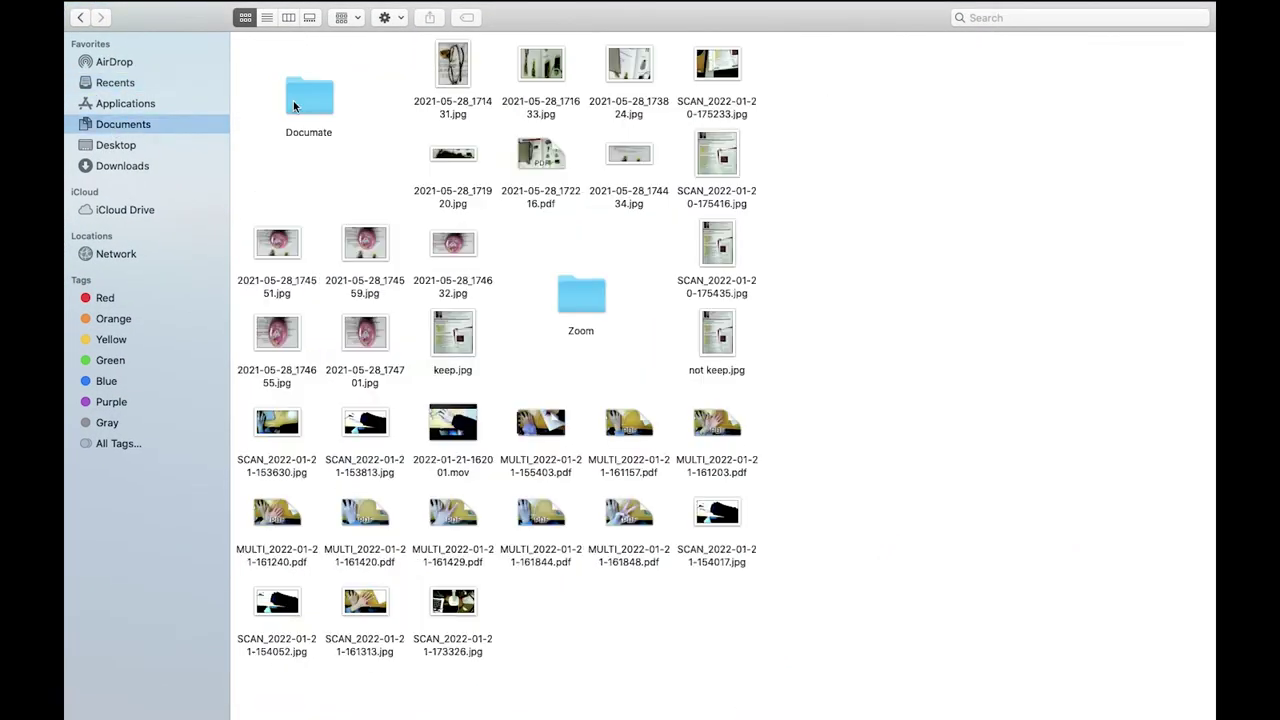
left_click(309, 95)
scroll(782, 95, "down", 15)
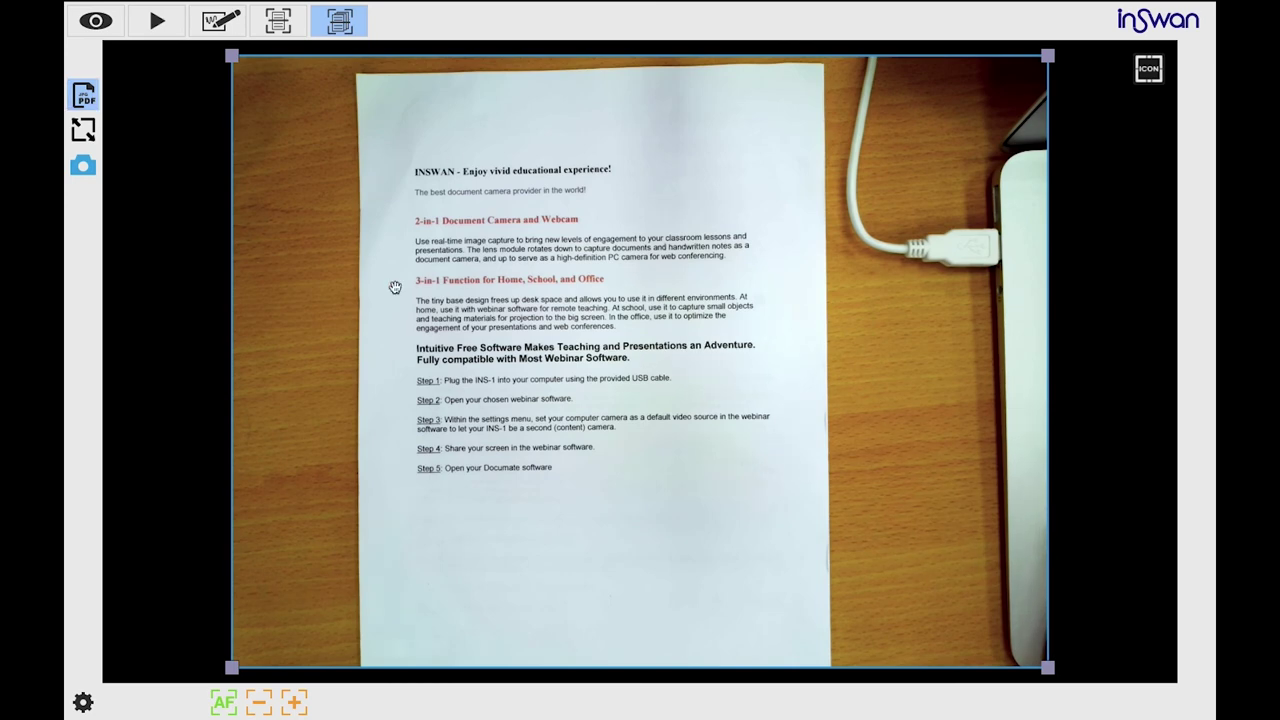
Scan the INSWAN page to JPG, using the custom scan area within the page's edges instead of the full frame
left_click(83, 100)
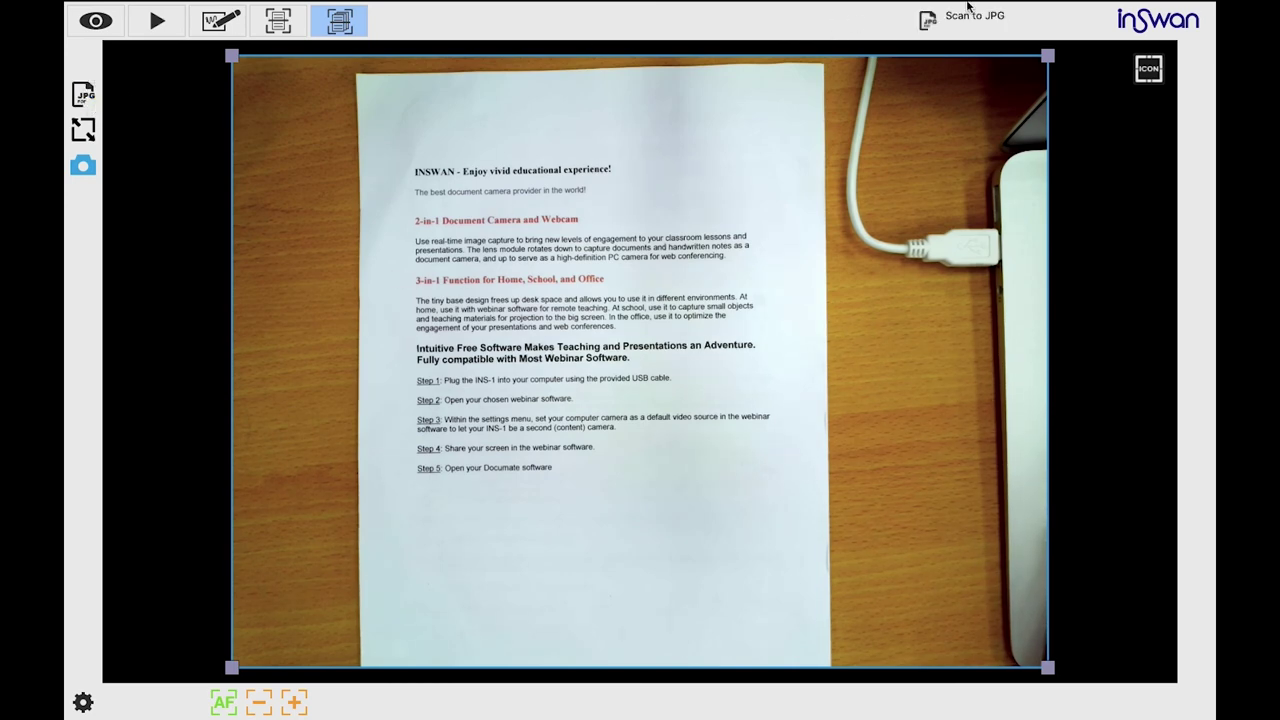
left_click(83, 129)
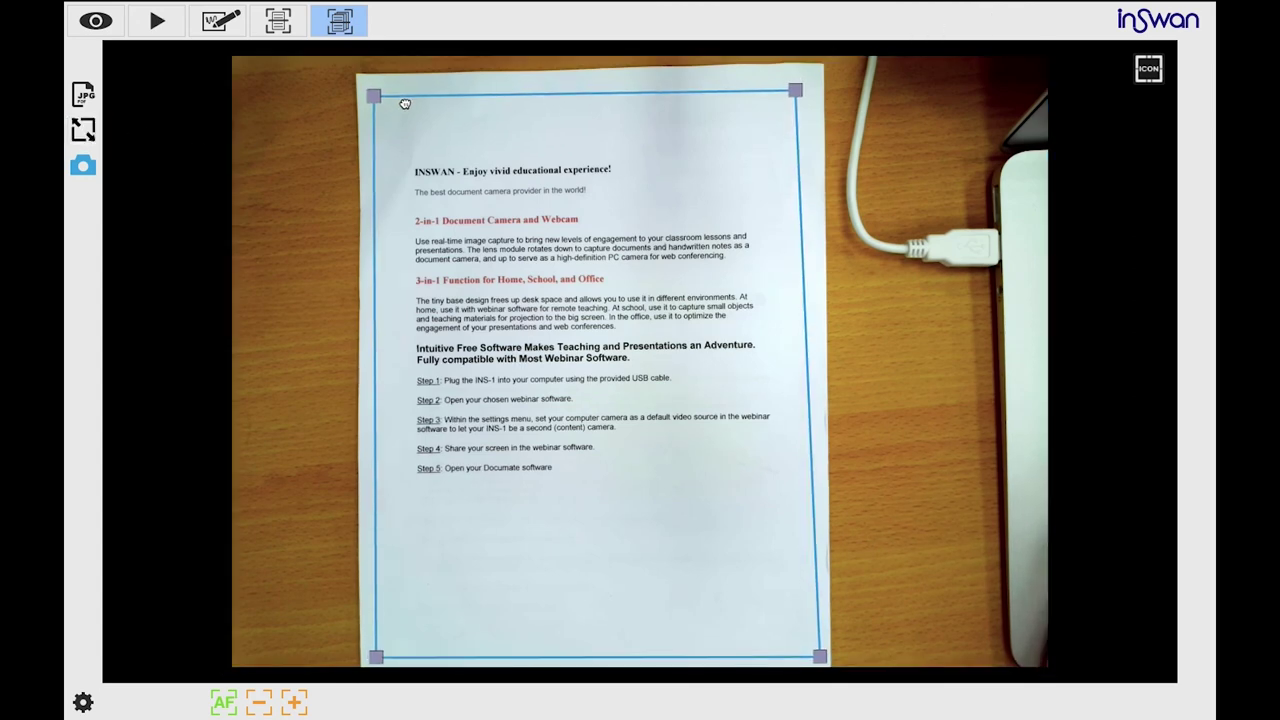
left_click(83, 165)
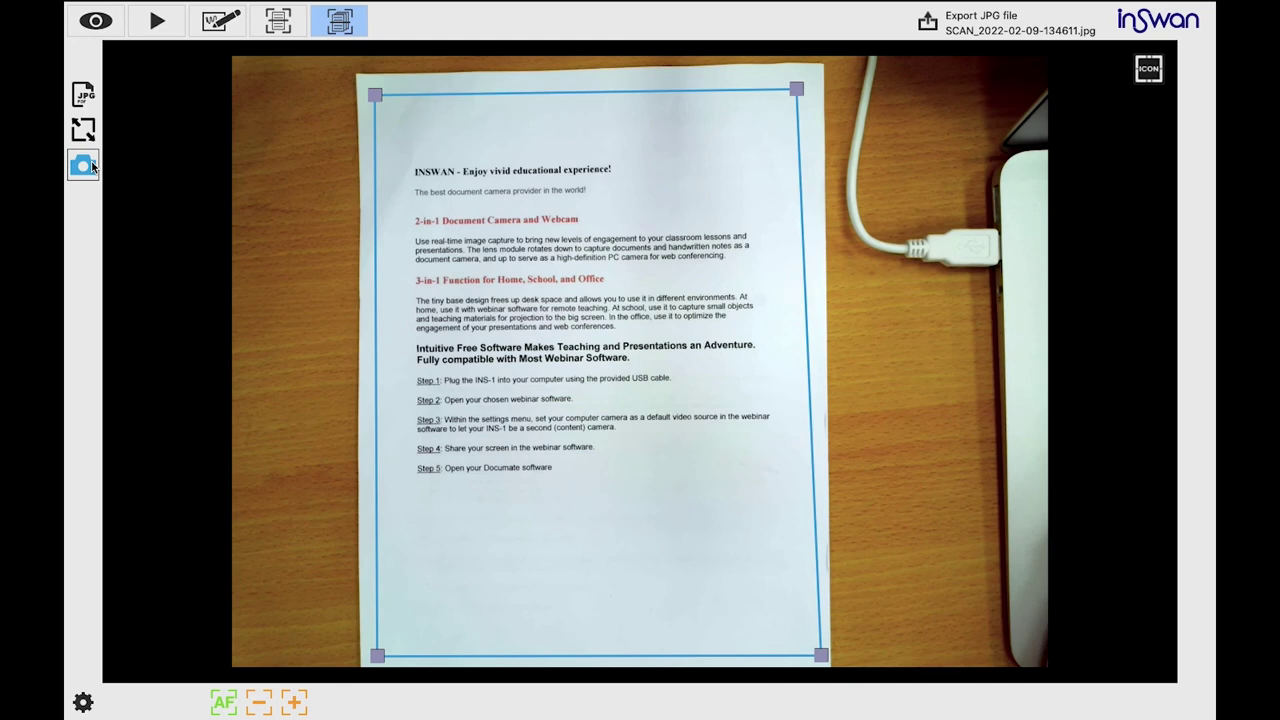